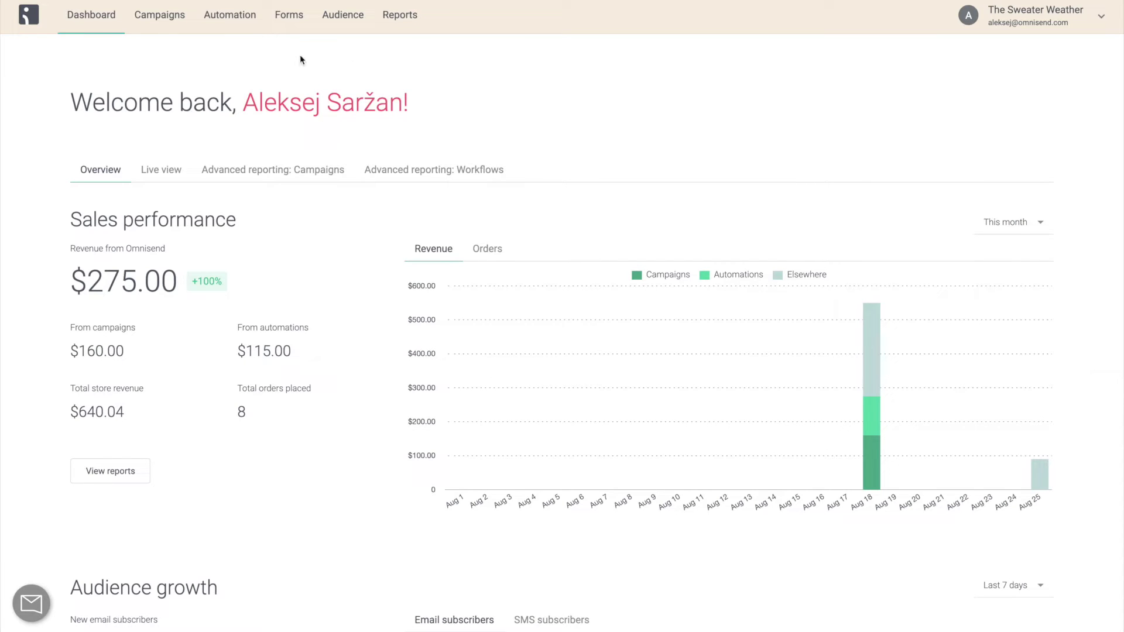
# Open the Welcome workflow from the Automation list and check its 18 entered, 18 completed stats.
pyautogui.click(227, 32)
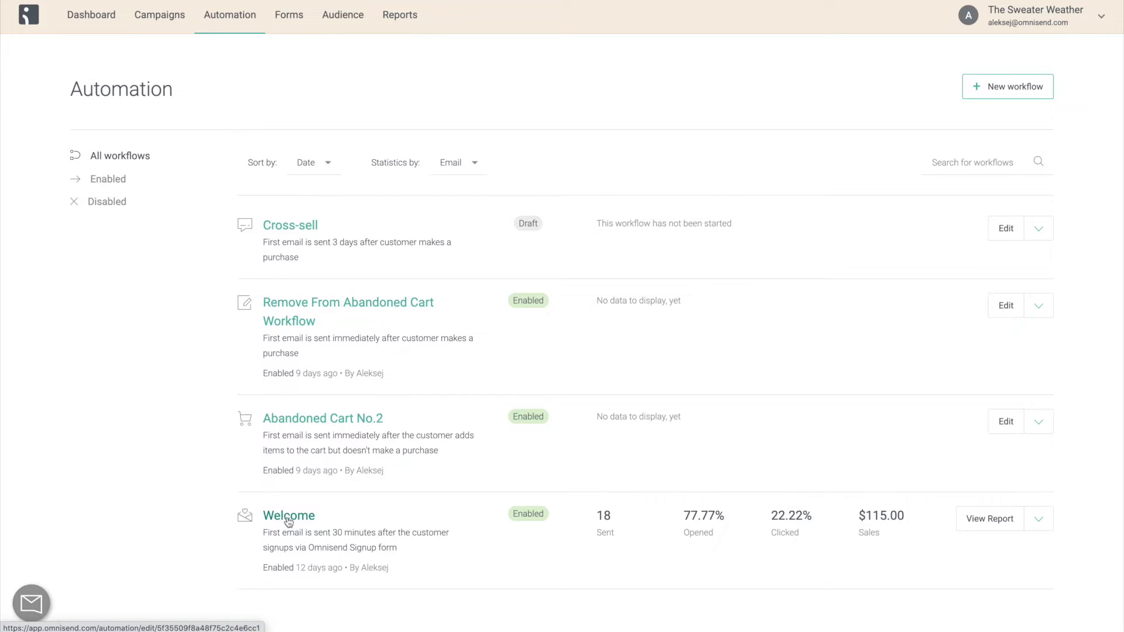
pyautogui.click(313, 517)
pyautogui.scroll(-4, 558, 339)
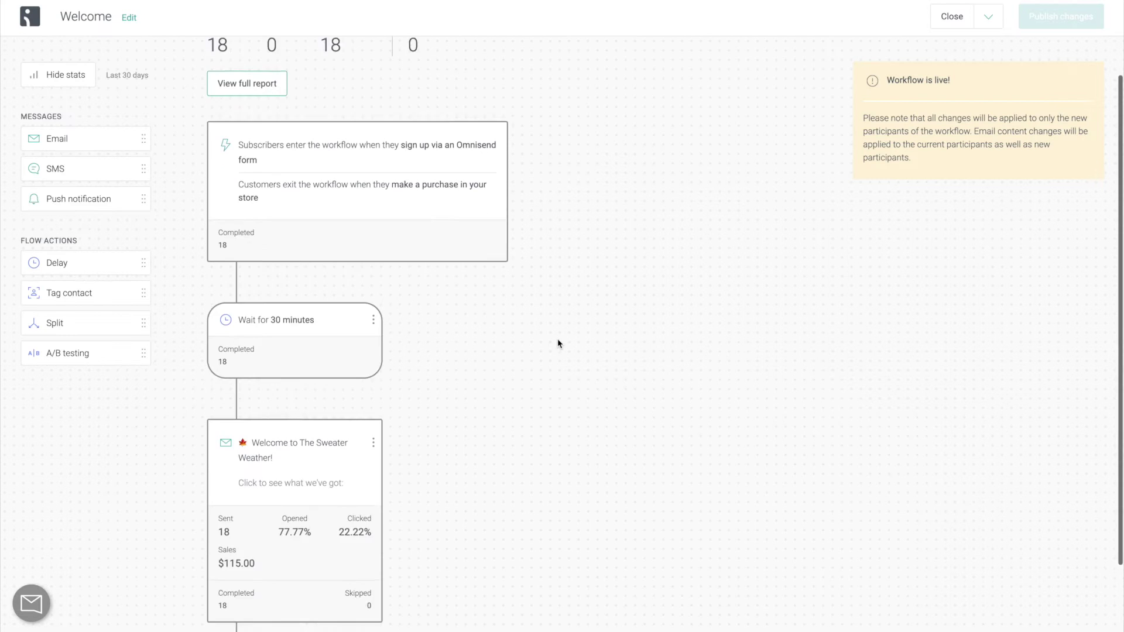
pyautogui.scroll(2, 558, 338)
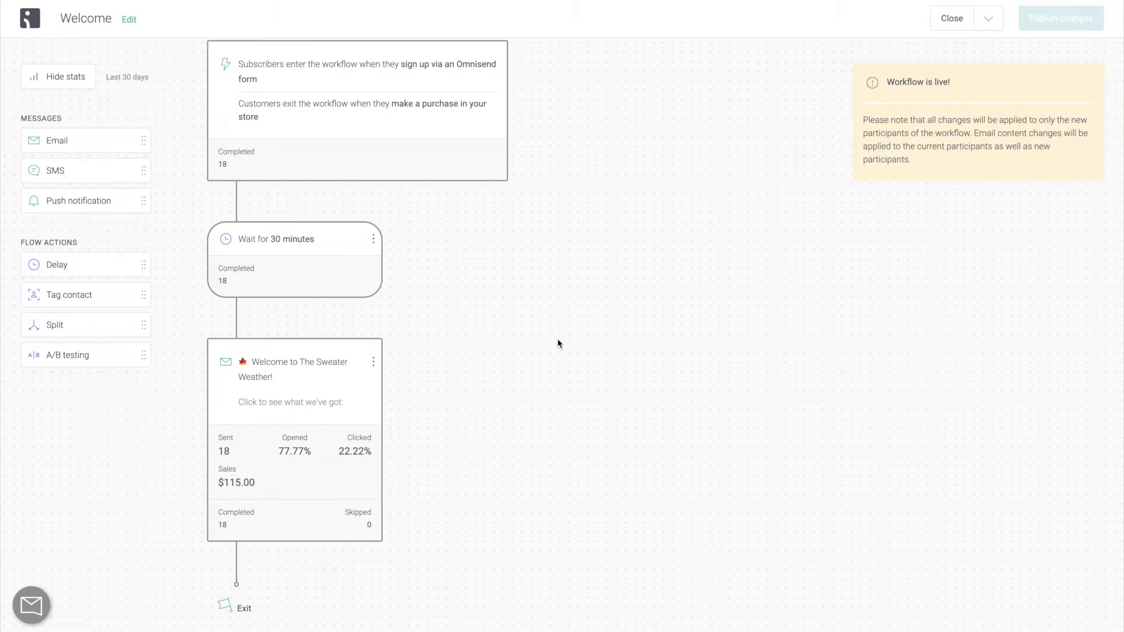
pyautogui.scroll(3, 558, 343)
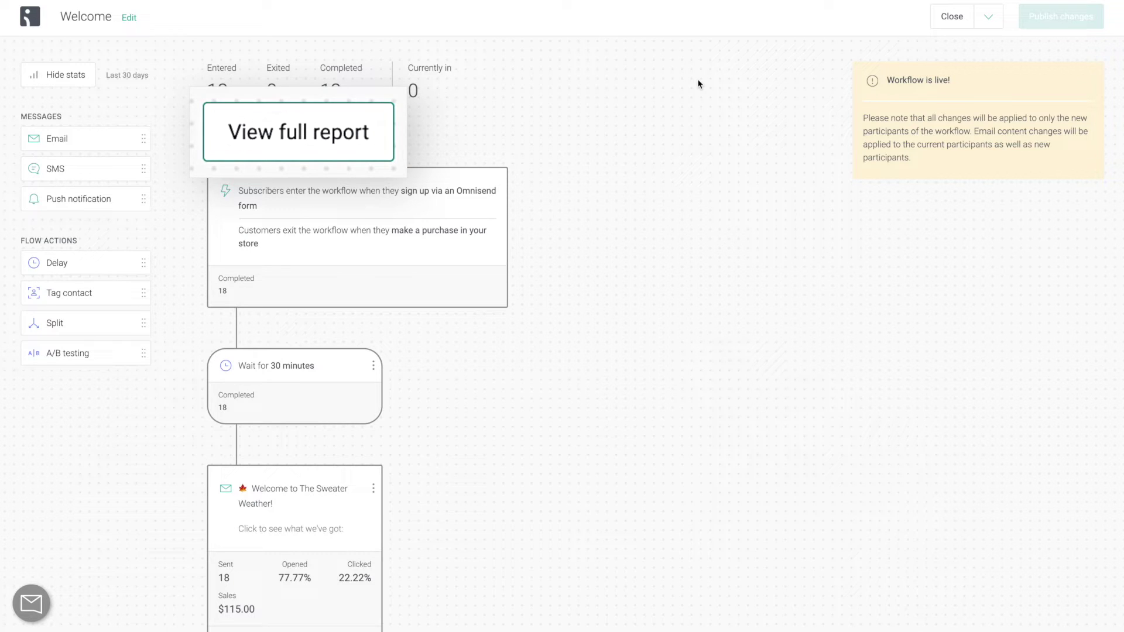
# Review the Welcome report: 18 emails sent, 14 opened, 4 clicked, $115 in sales.
pyautogui.click(949, 25)
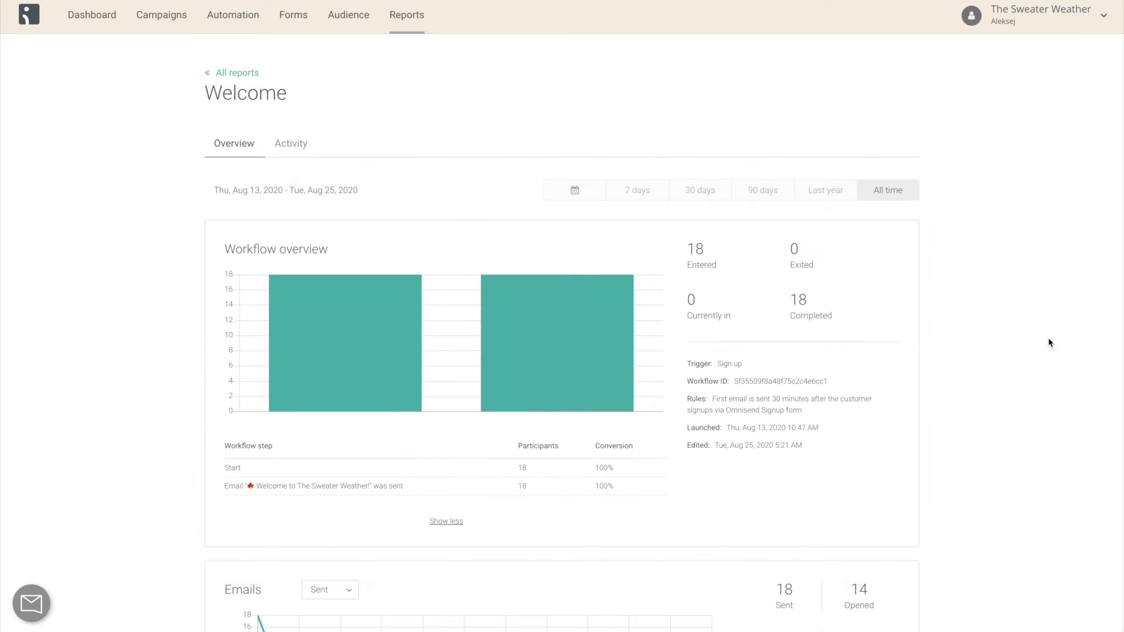
pyautogui.scroll(-5, 1048, 343)
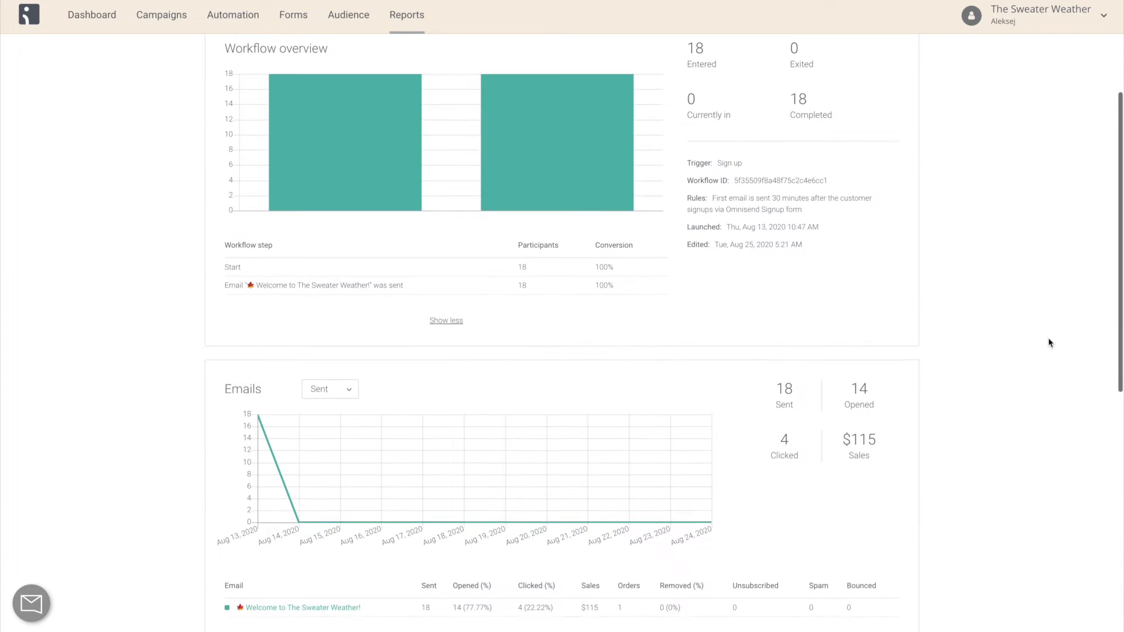
pyautogui.scroll(-6, 1049, 343)
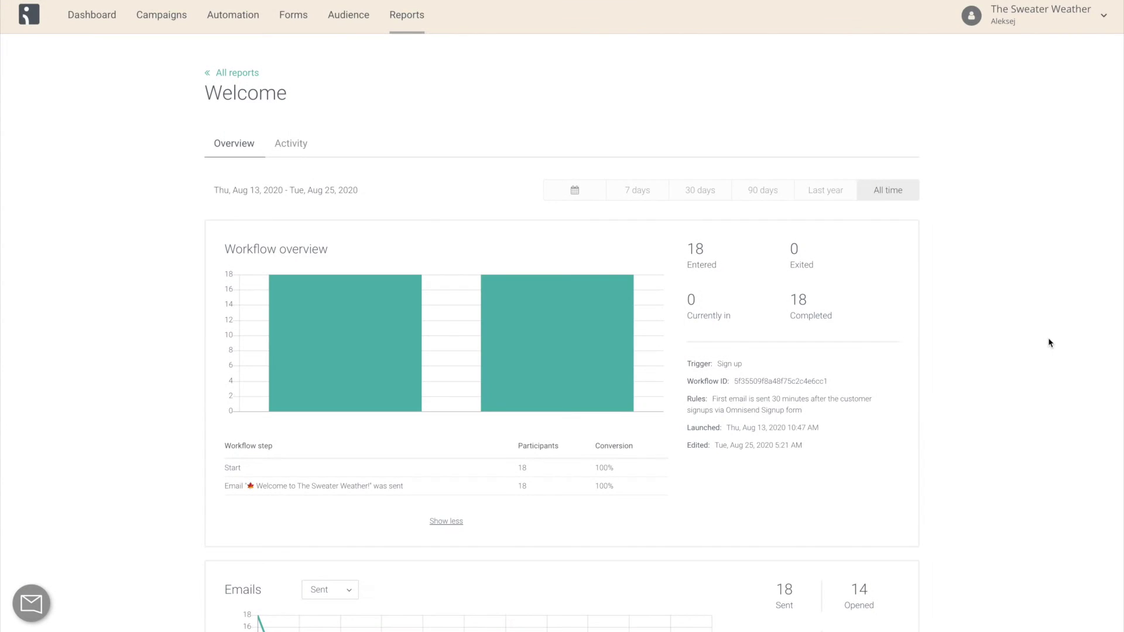
# Start a new workflow and browse templates like Abandoned Cart, Welcome and Order Confirmation.
pyautogui.click(251, 23)
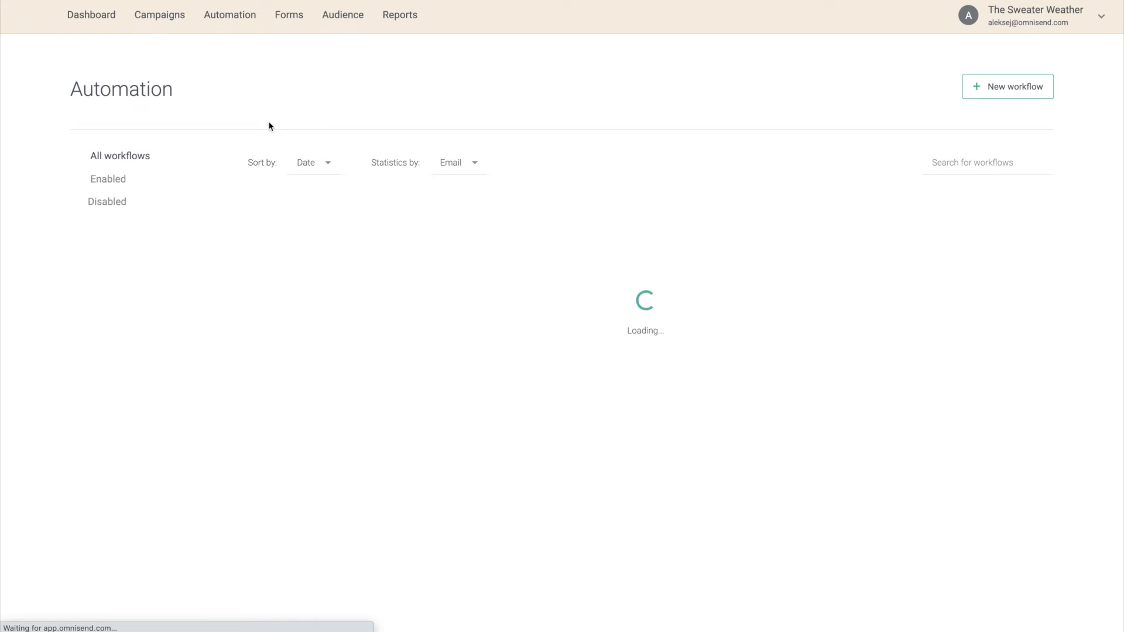
pyautogui.click(1013, 93)
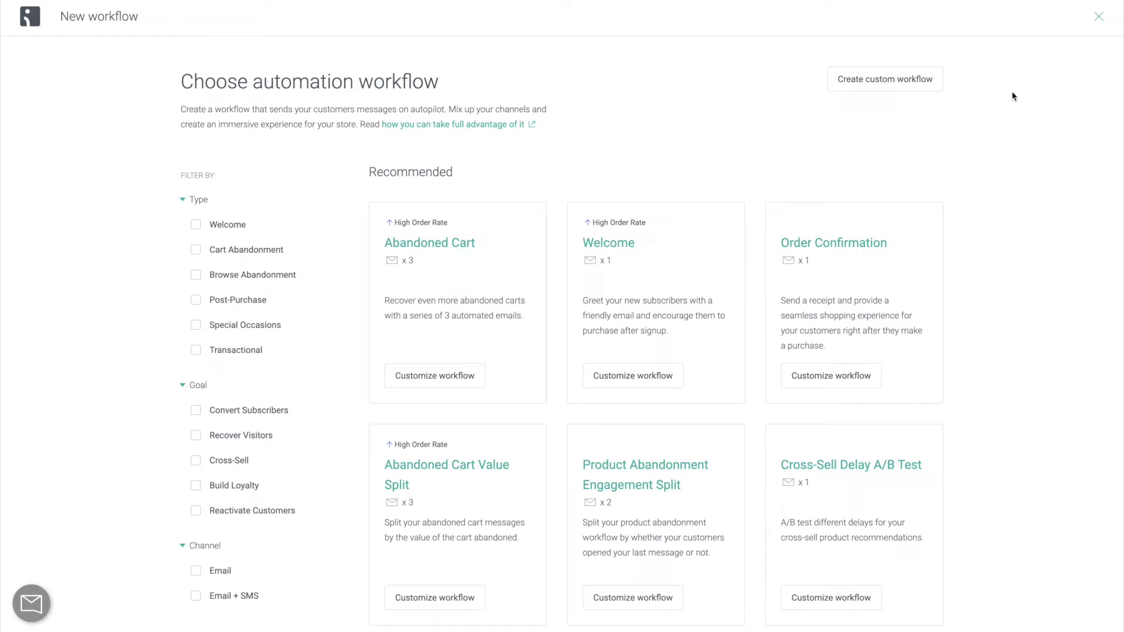
pyautogui.scroll(-7, 1013, 93)
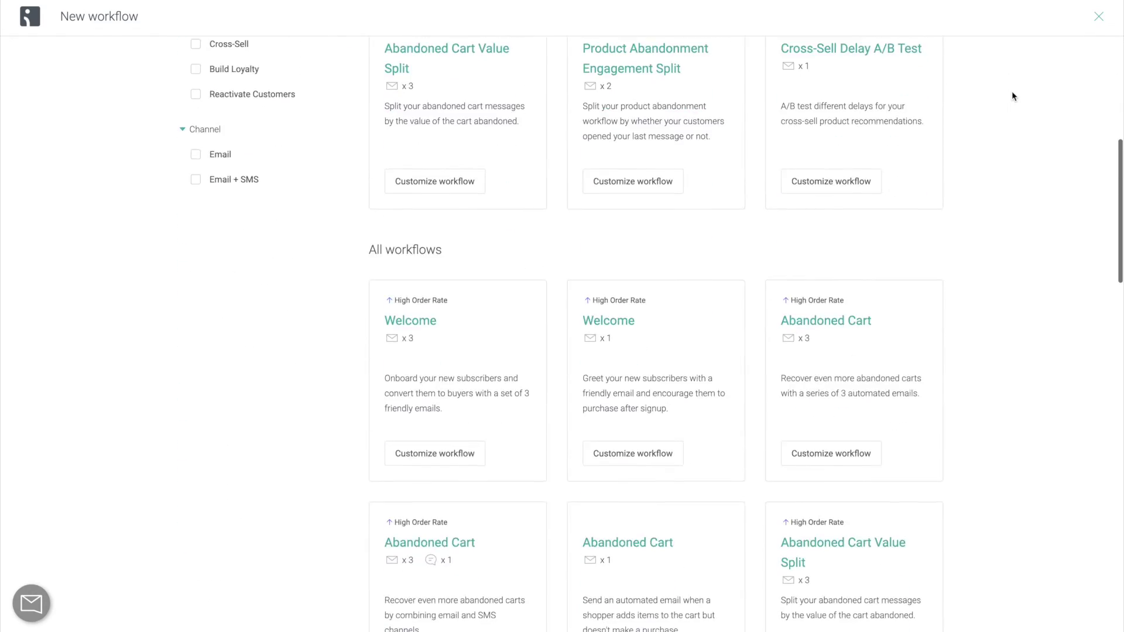
pyautogui.scroll(-11, 1012, 92)
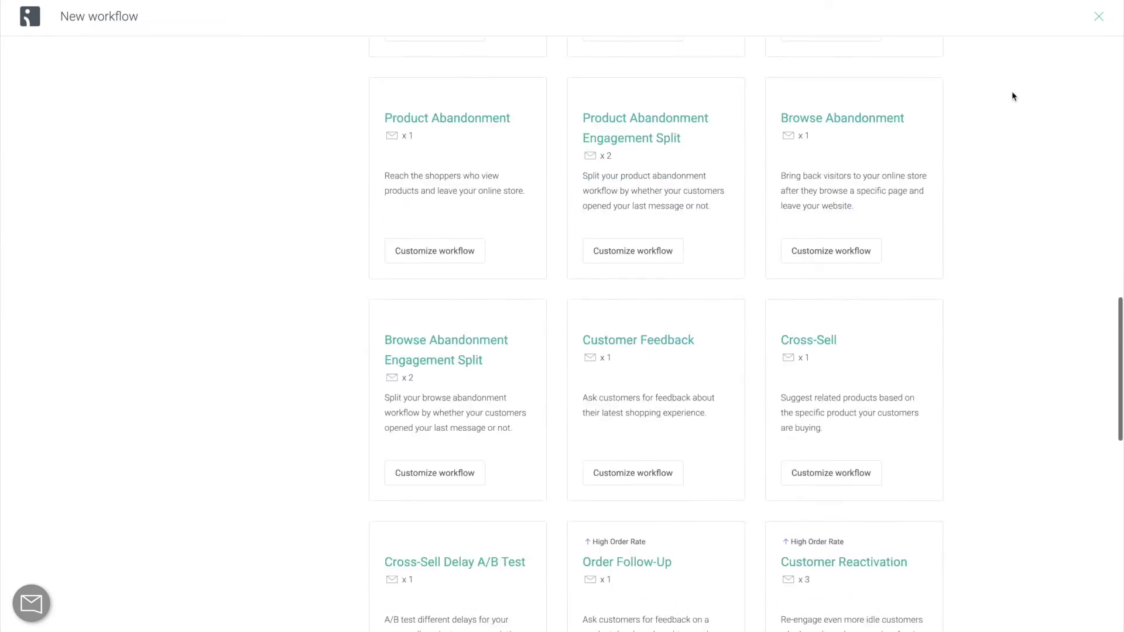
pyautogui.scroll(-10, 1014, 96)
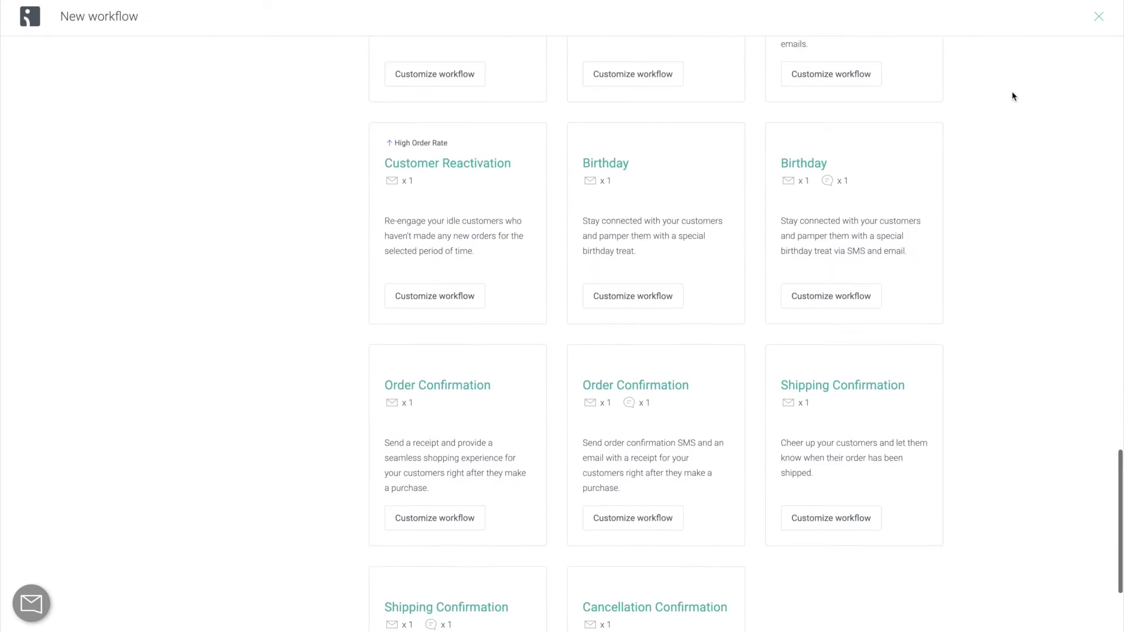
pyautogui.scroll(15, 1013, 95)
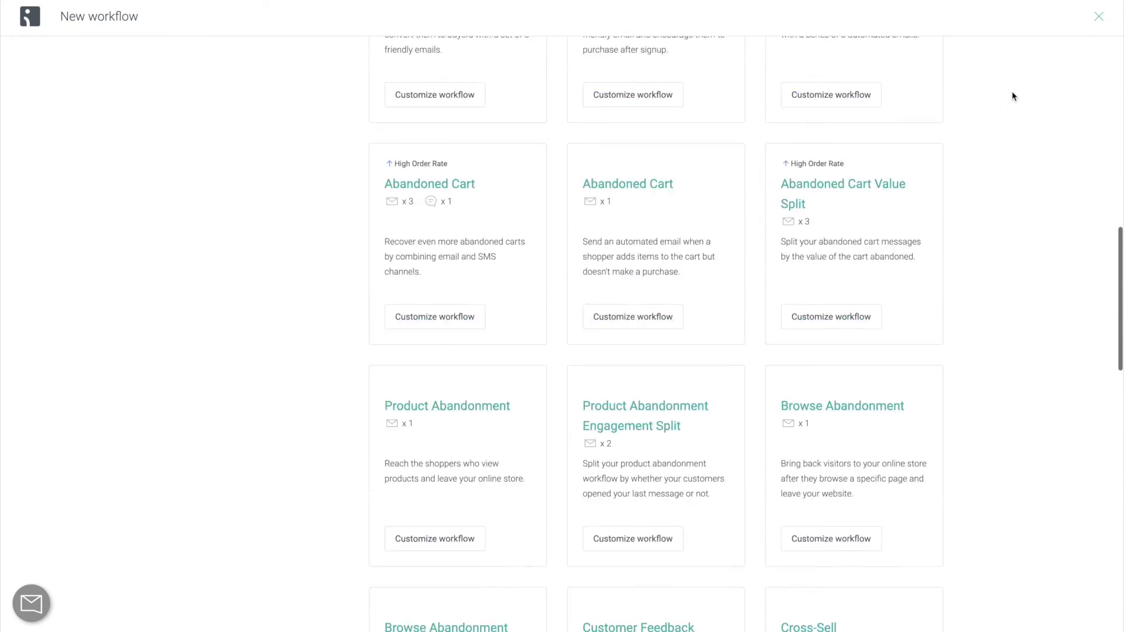
pyautogui.scroll(10, 1012, 94)
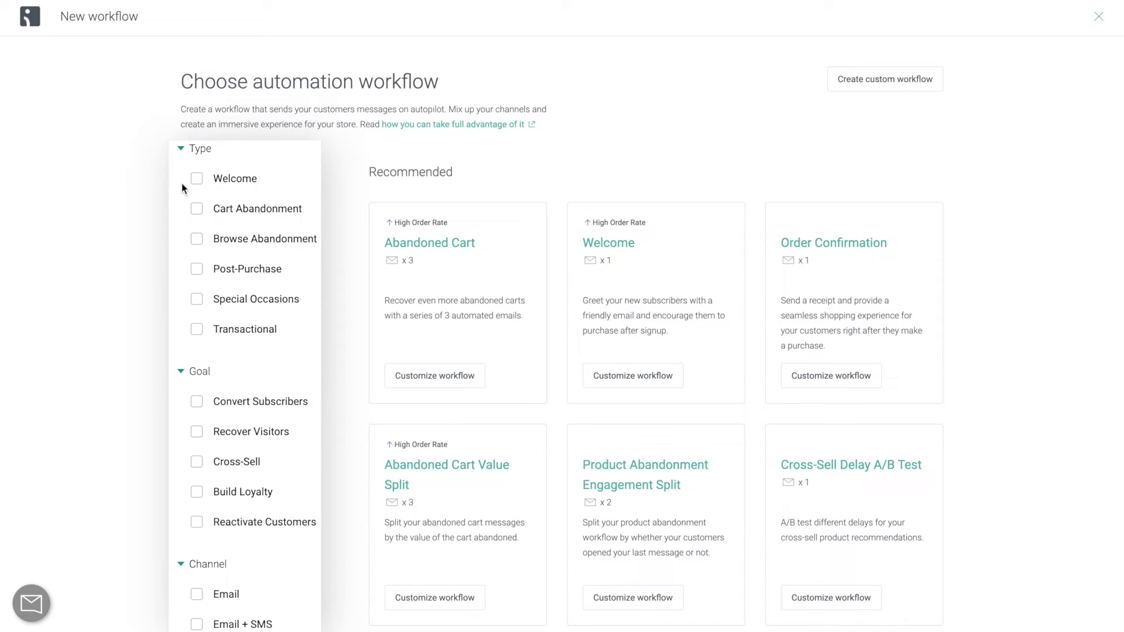
pyautogui.click(196, 181)
pyautogui.click(196, 181)
pyautogui.click(197, 211)
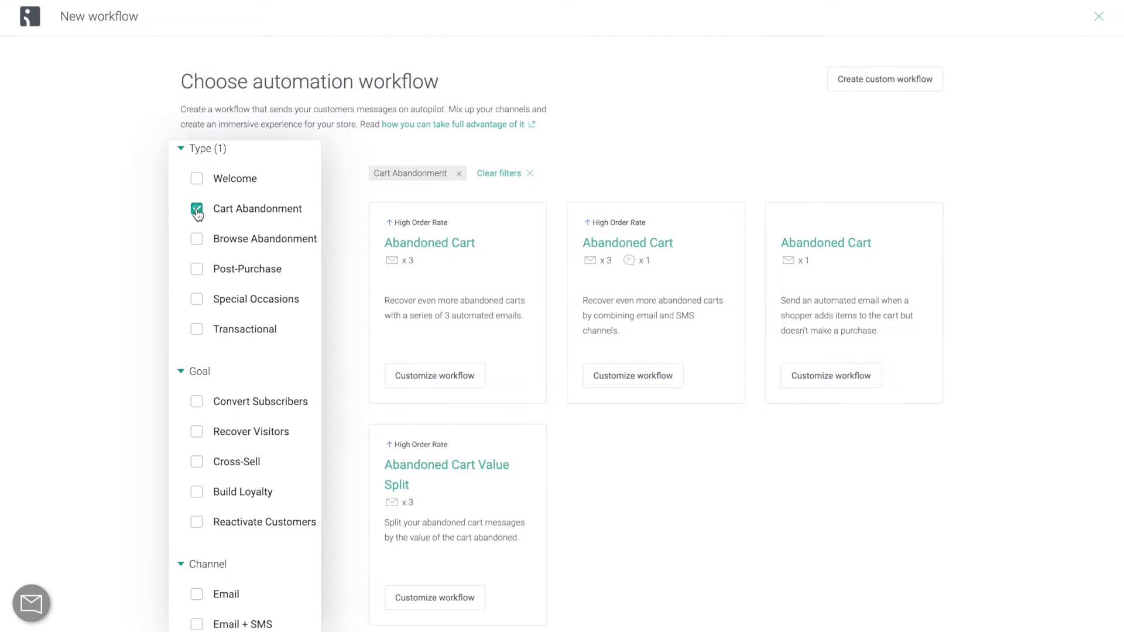
pyautogui.click(197, 209)
pyautogui.click(197, 301)
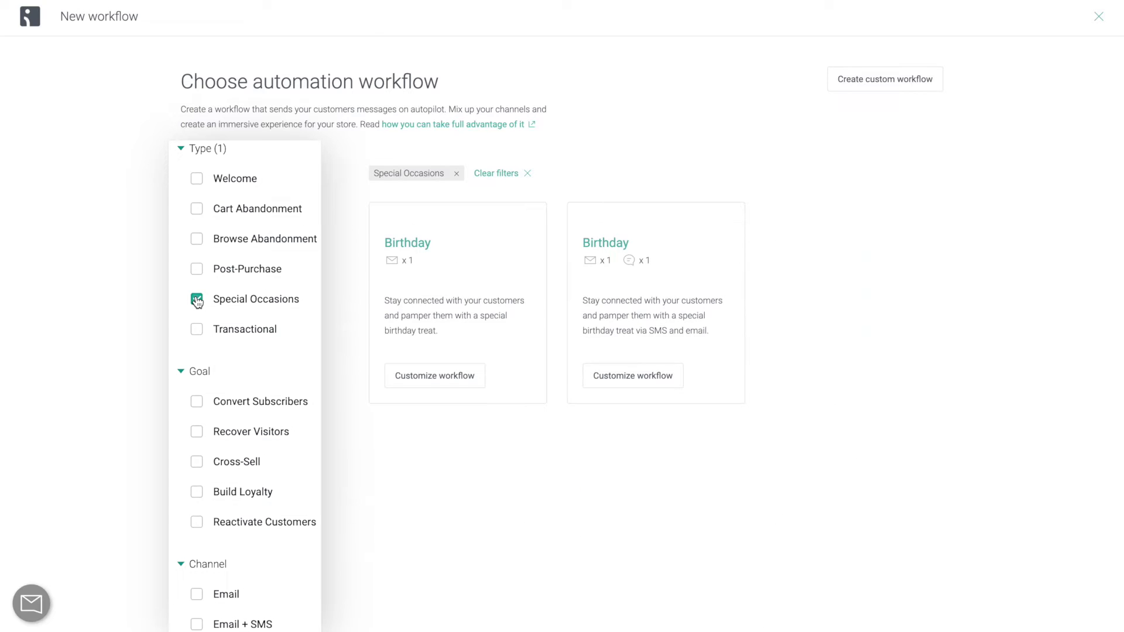
pyautogui.click(197, 300)
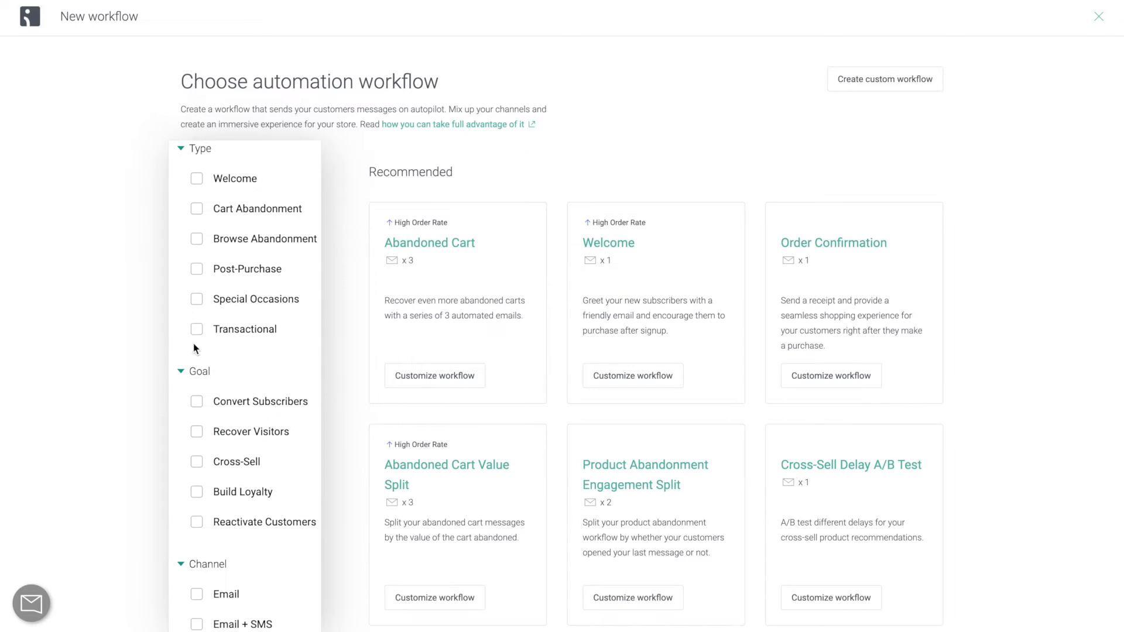
pyautogui.click(197, 403)
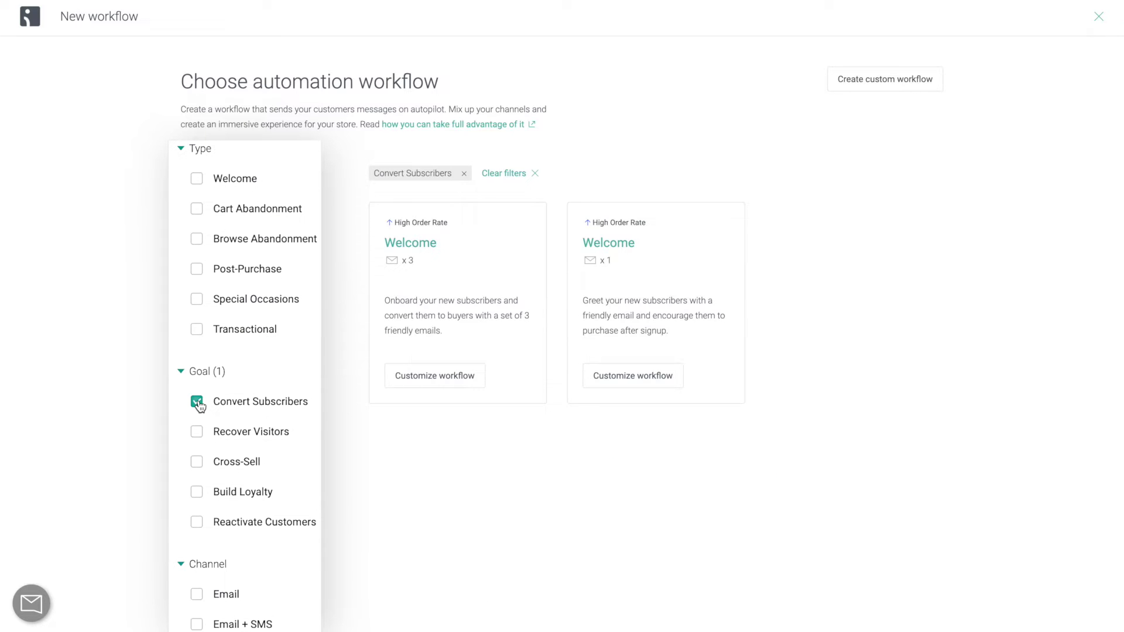
pyautogui.click(198, 403)
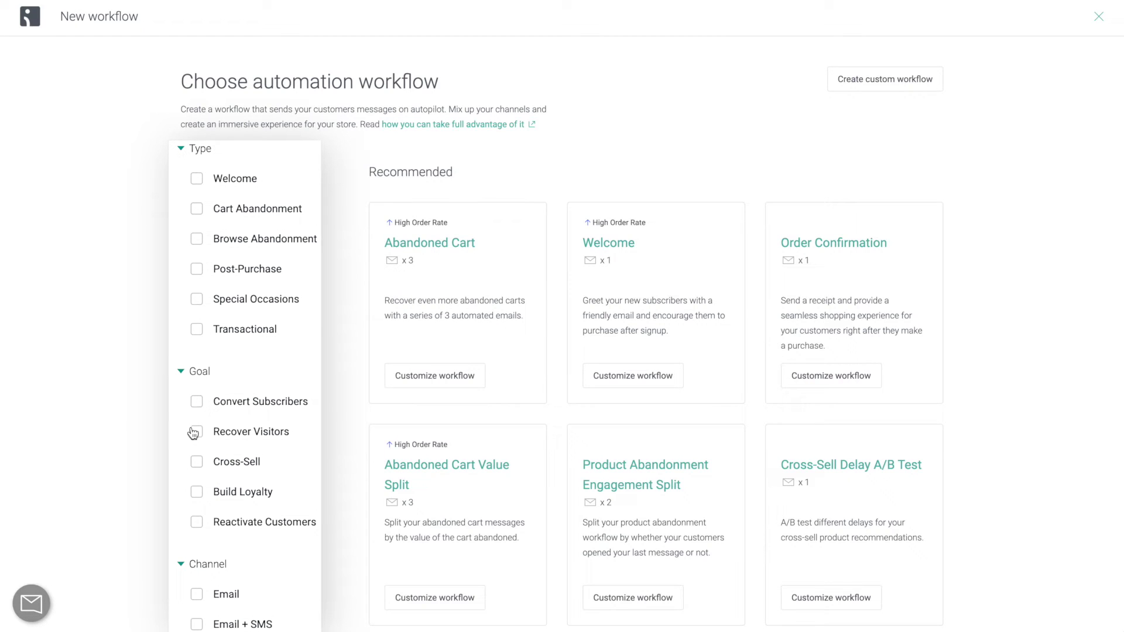
pyautogui.click(197, 493)
pyautogui.click(197, 493)
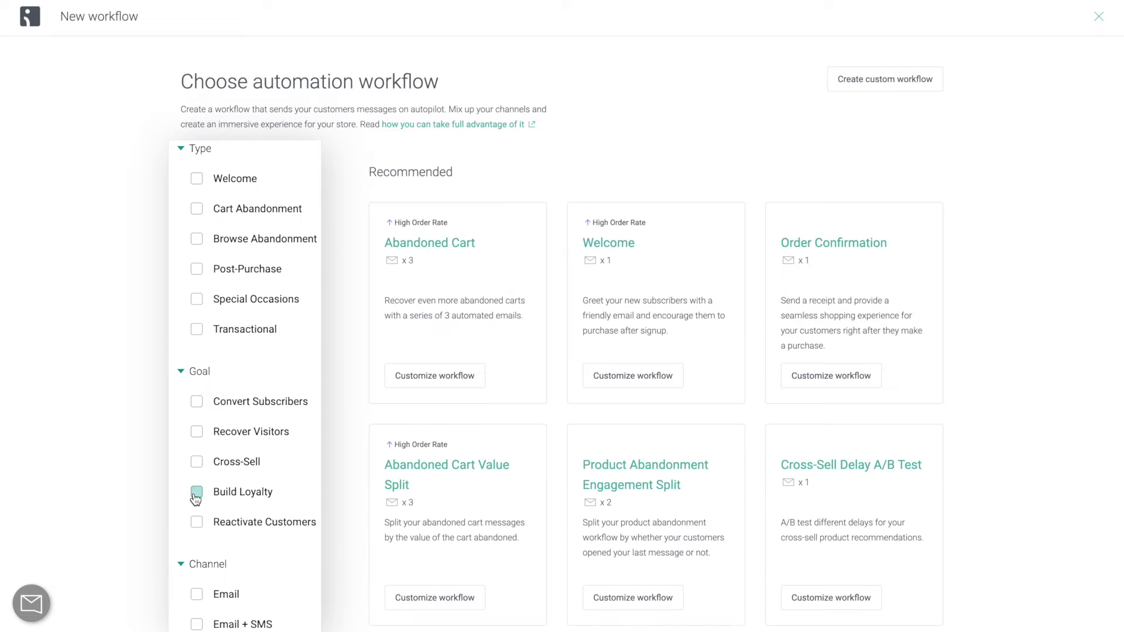
pyautogui.click(196, 433)
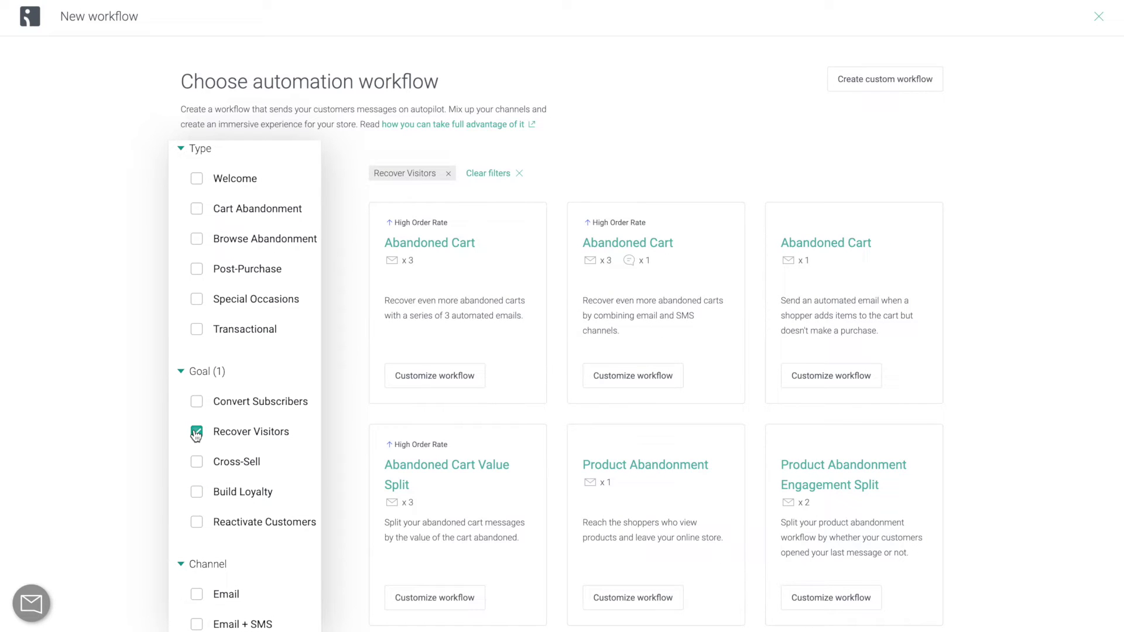
pyautogui.click(196, 433)
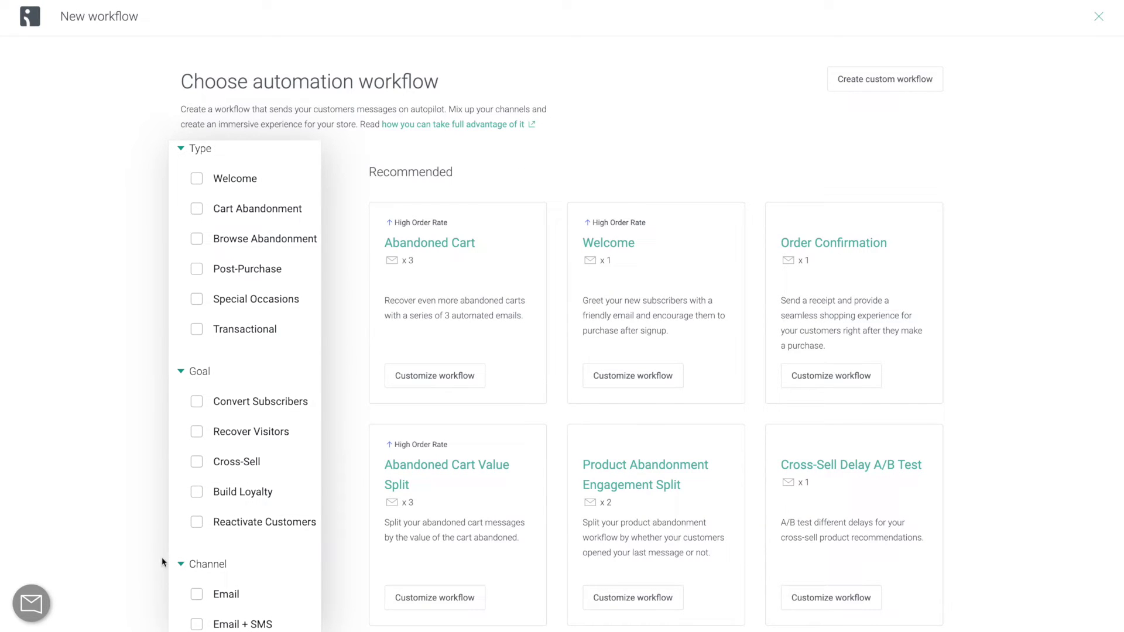
pyautogui.click(197, 596)
pyautogui.click(197, 625)
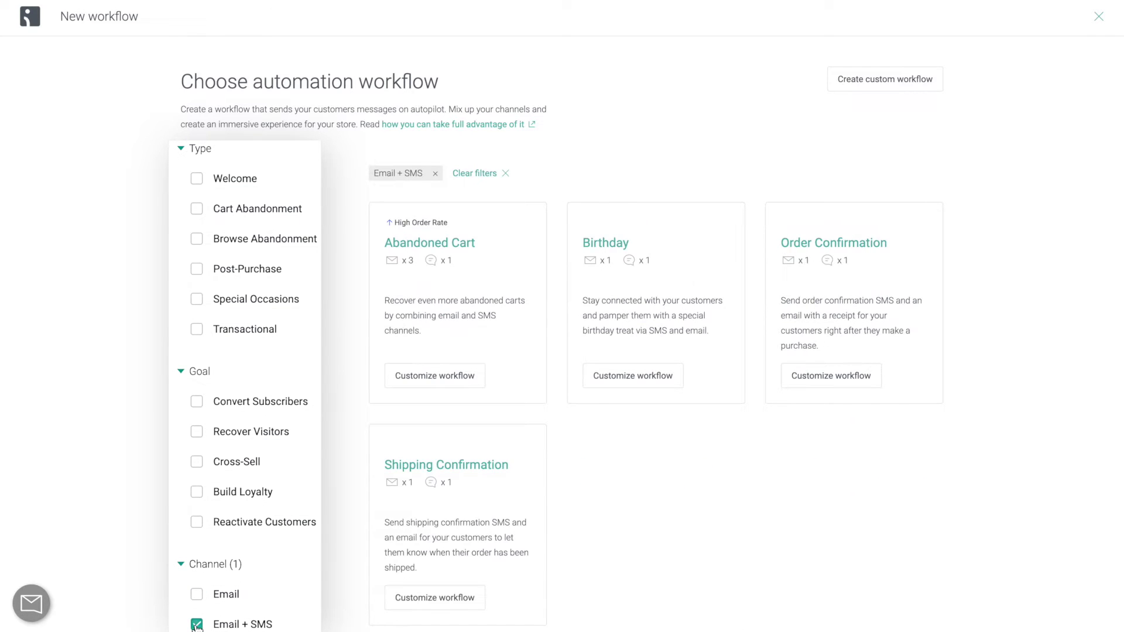
pyautogui.click(196, 596)
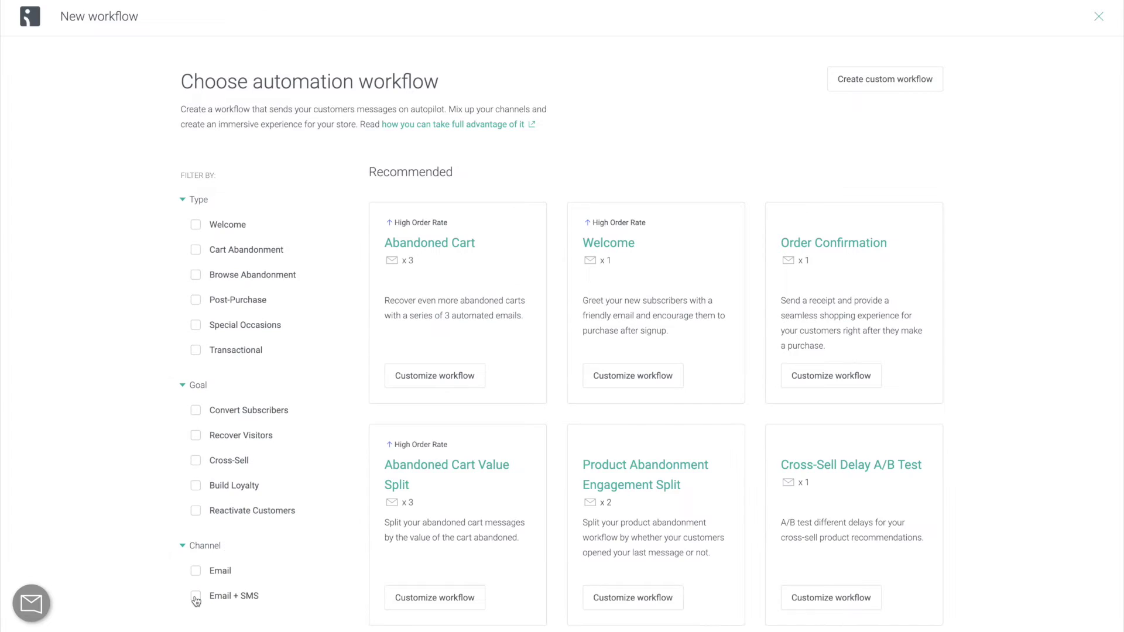
# Customize the three-email Abandoned Cart template and open the cart-about-to-expire email's content.
pyautogui.click(434, 385)
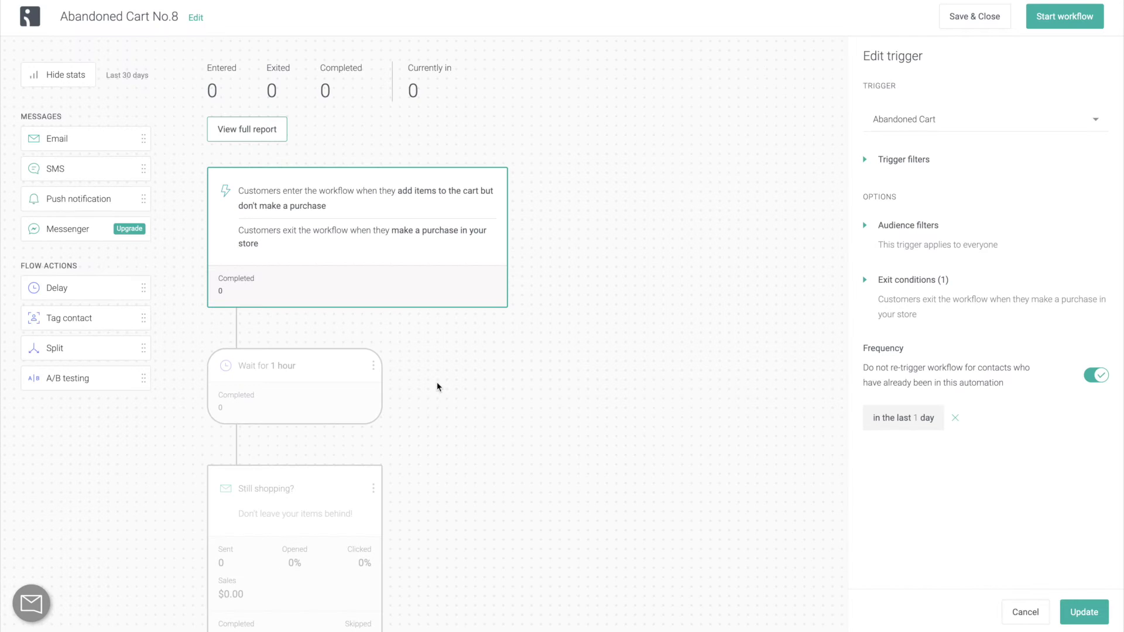
pyautogui.scroll(-12, 437, 386)
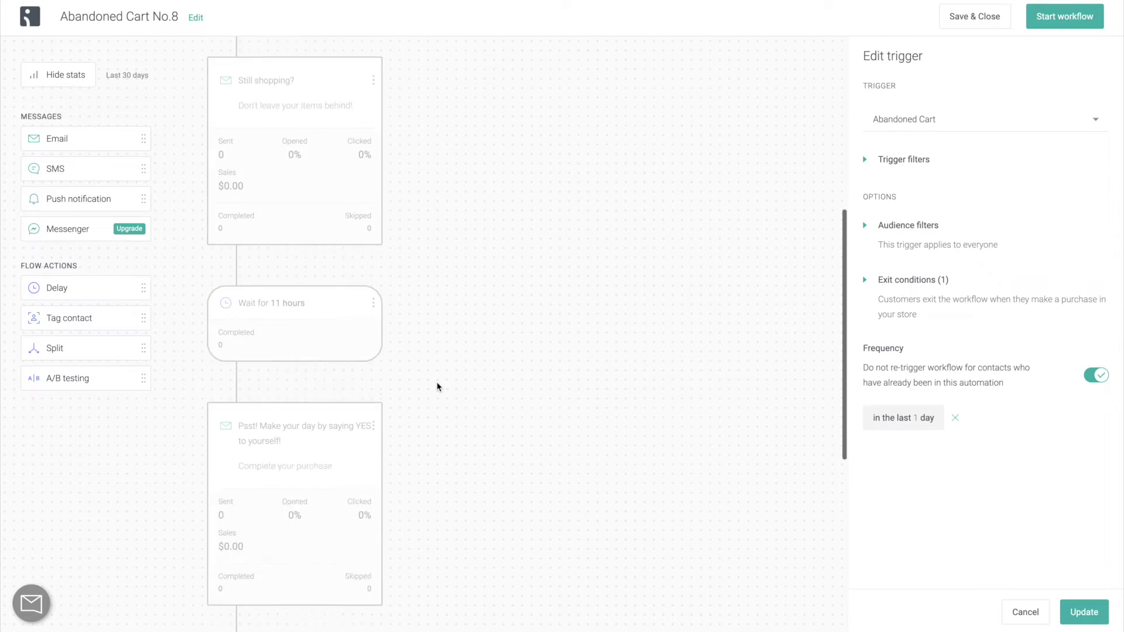
pyautogui.scroll(-2, 437, 387)
pyautogui.click(357, 401)
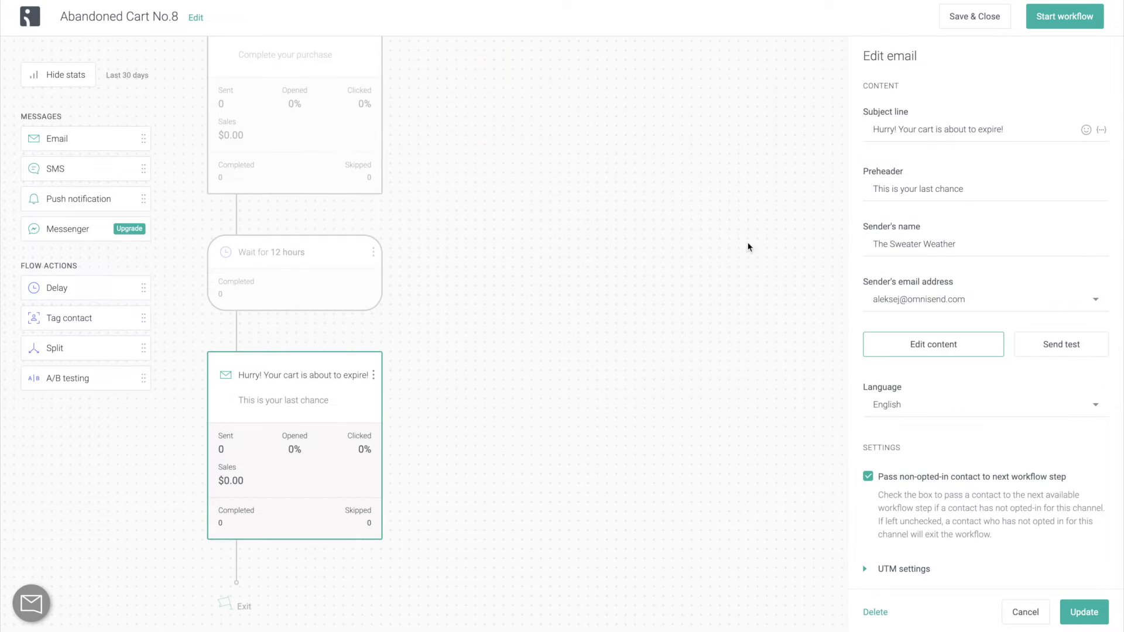
pyautogui.click(880, 344)
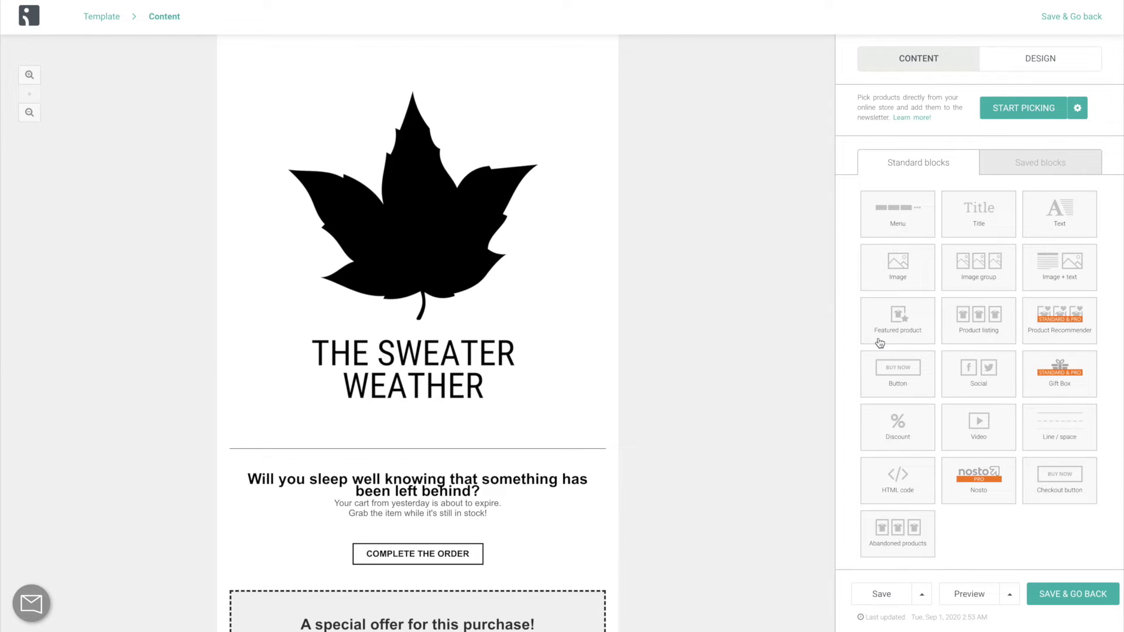
# Review the email content and start the Abandoned Cart No.7 workflow.
pyautogui.scroll(-3, 713, 380)
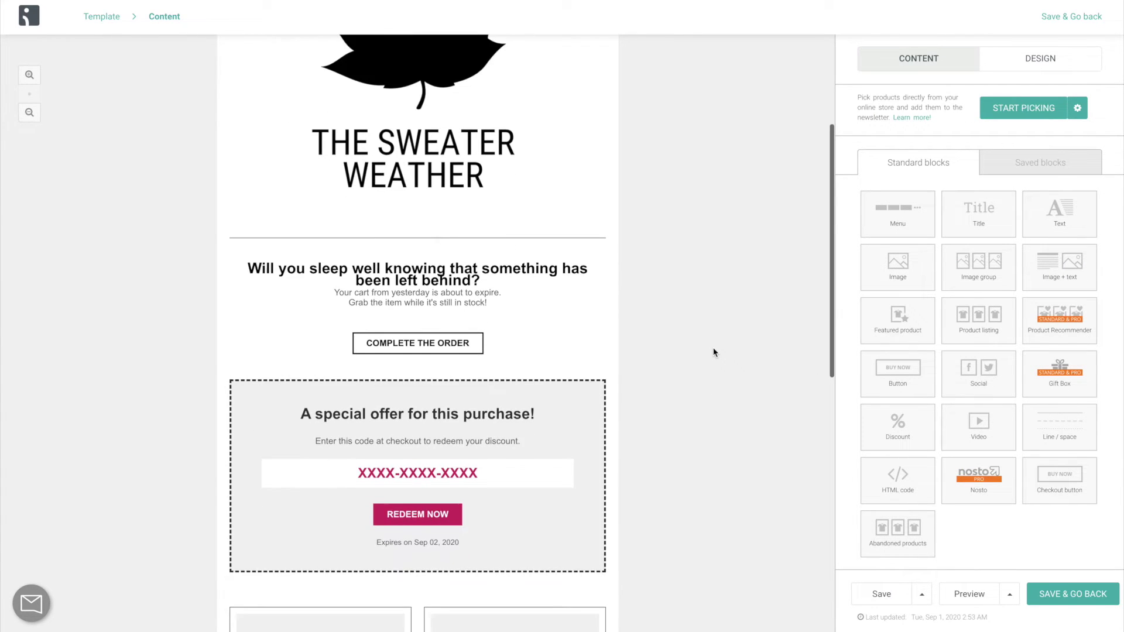
pyautogui.scroll(-5, 713, 352)
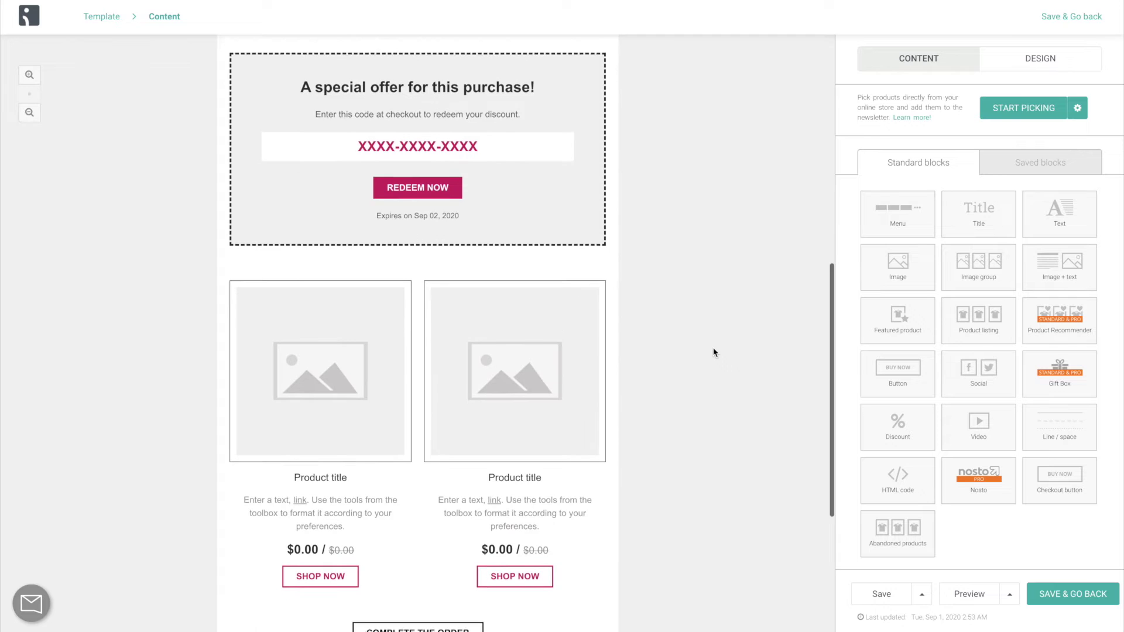
pyautogui.scroll(-3, 714, 352)
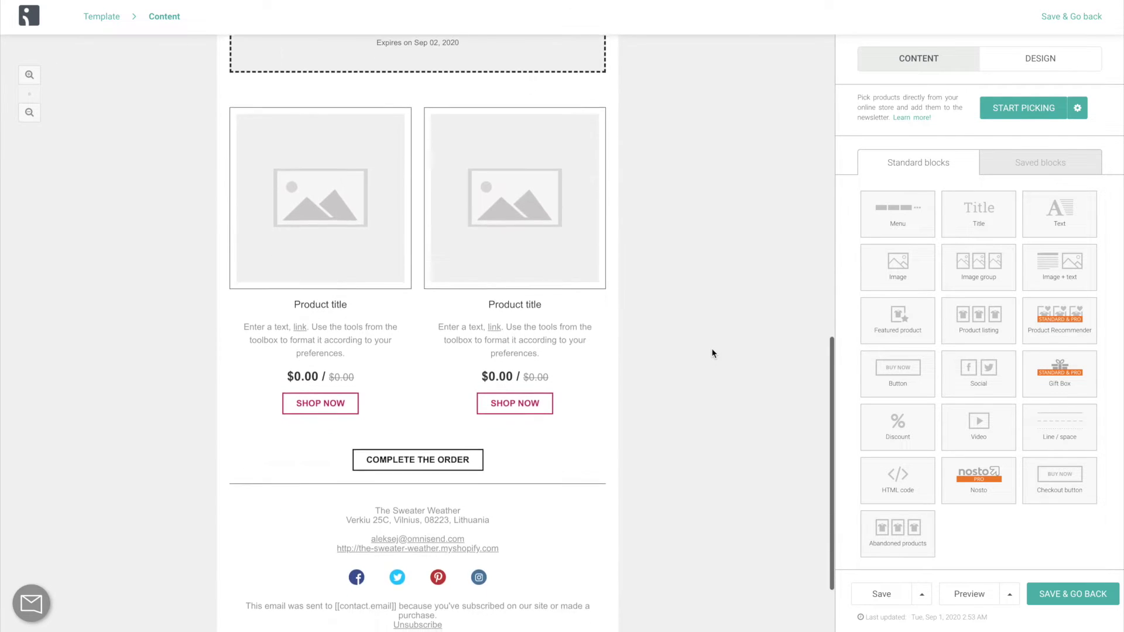
pyautogui.scroll(-2, 714, 352)
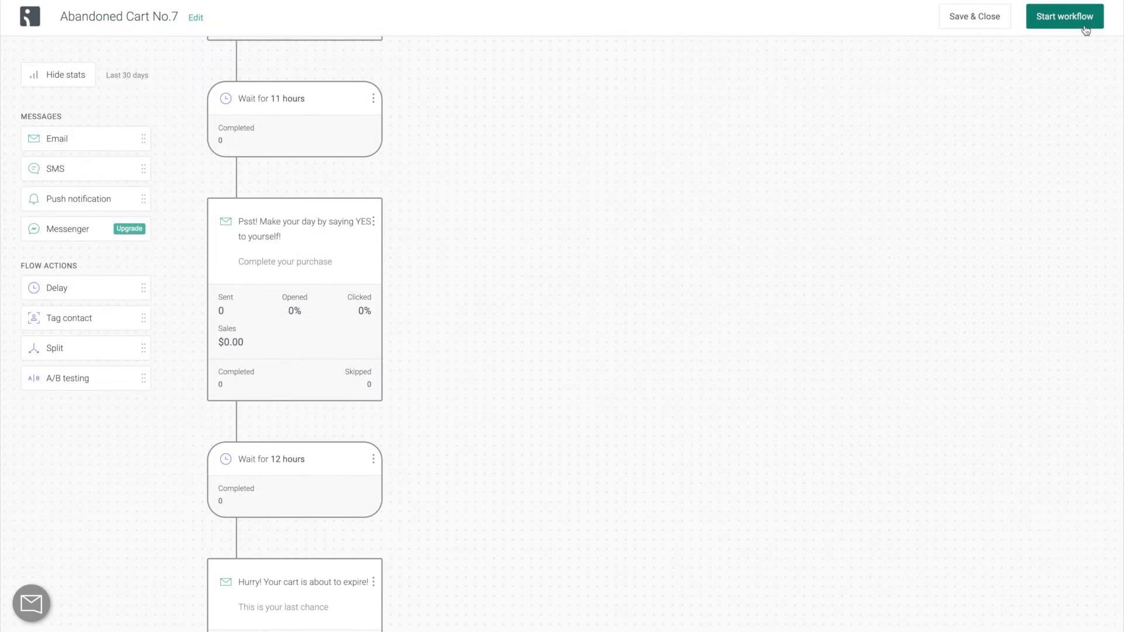
pyautogui.click(1083, 18)
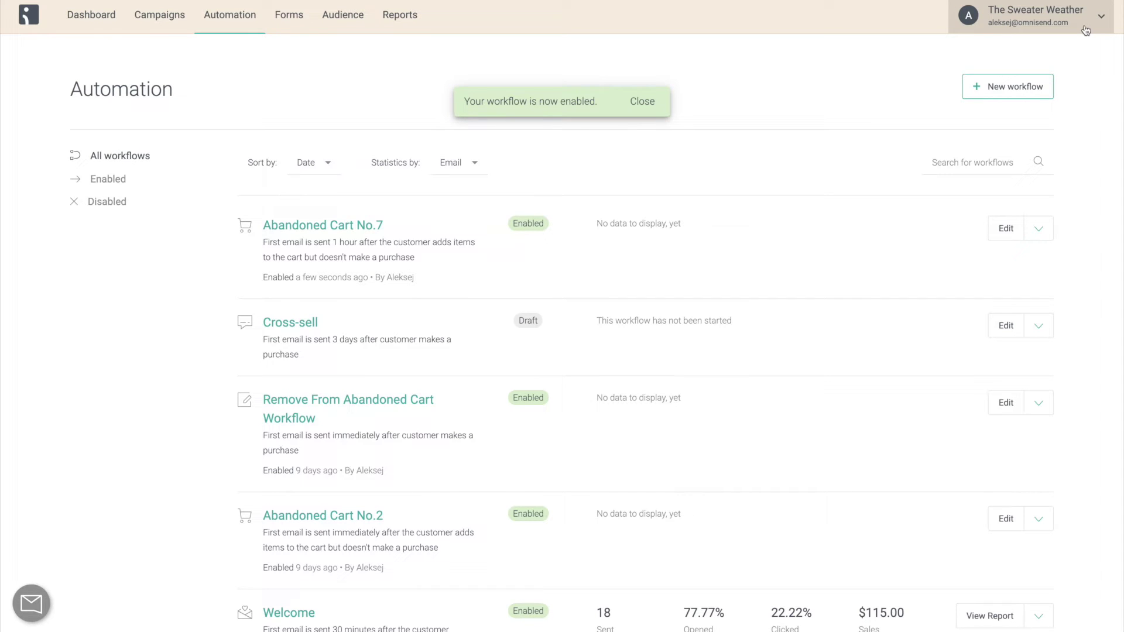
# Create a new workflow triggered by Abandoned Cart, checking the trigger and audience filters.
pyautogui.click(1043, 85)
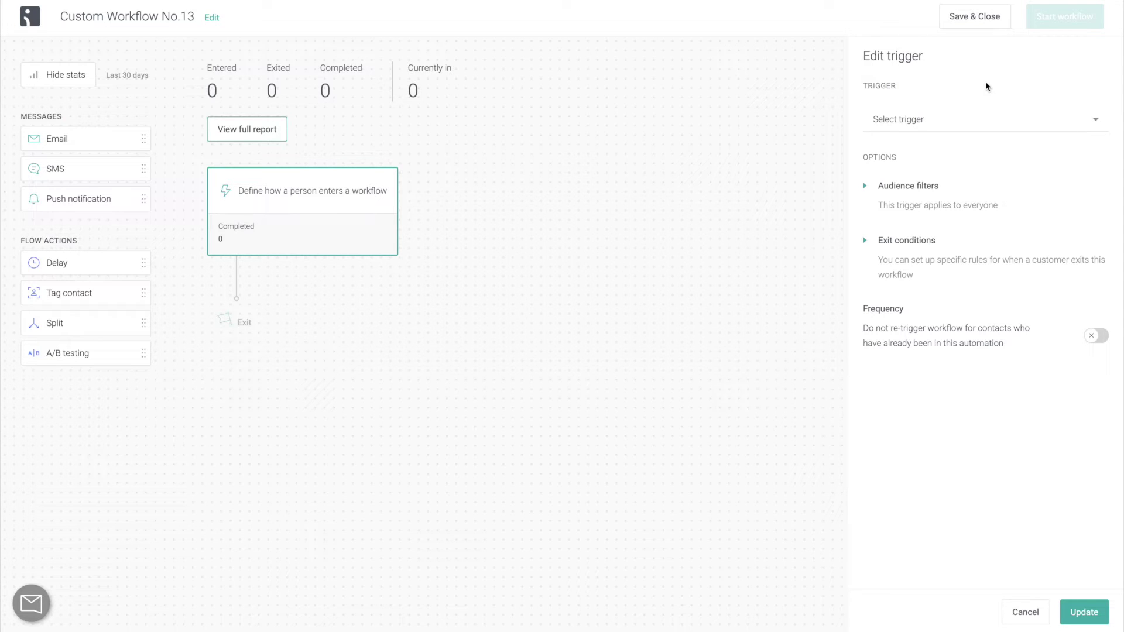
pyautogui.click(993, 128)
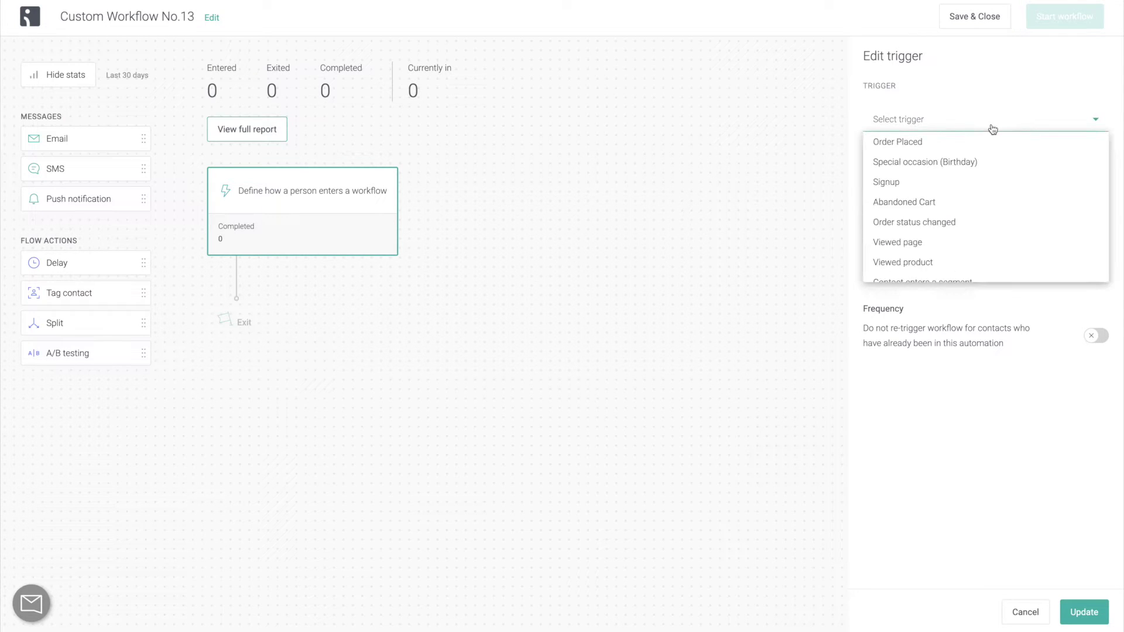
pyautogui.click(987, 203)
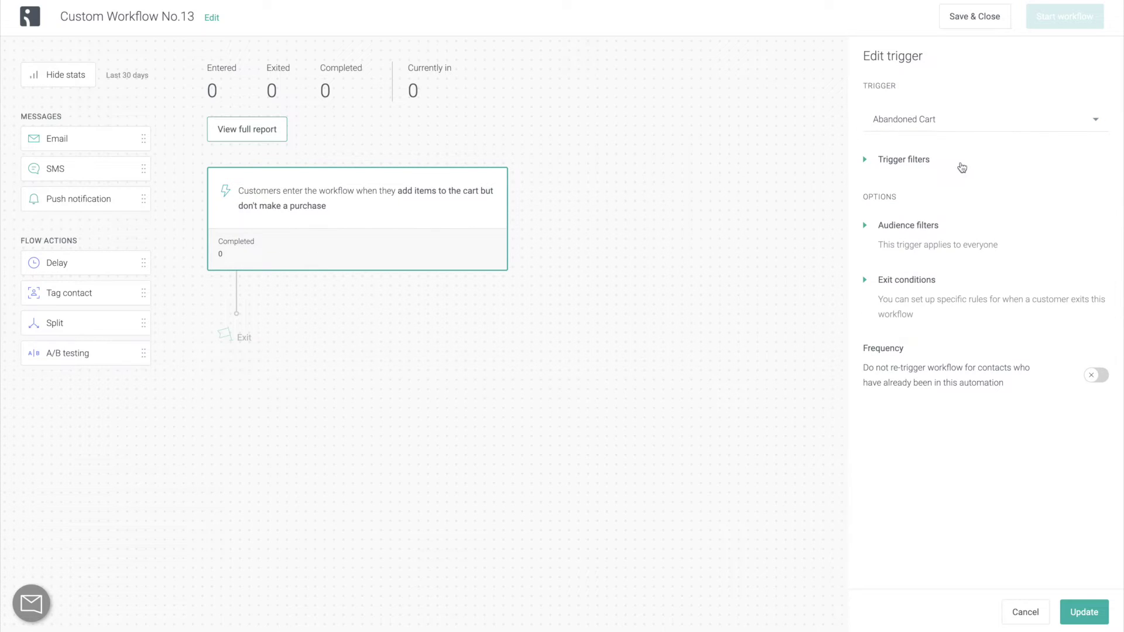
pyautogui.click(962, 166)
pyautogui.click(963, 167)
pyautogui.click(958, 229)
pyautogui.click(958, 229)
# Set the exit condition to Order Placed and limit re-triggering to once per 1 week.
pyautogui.click(947, 281)
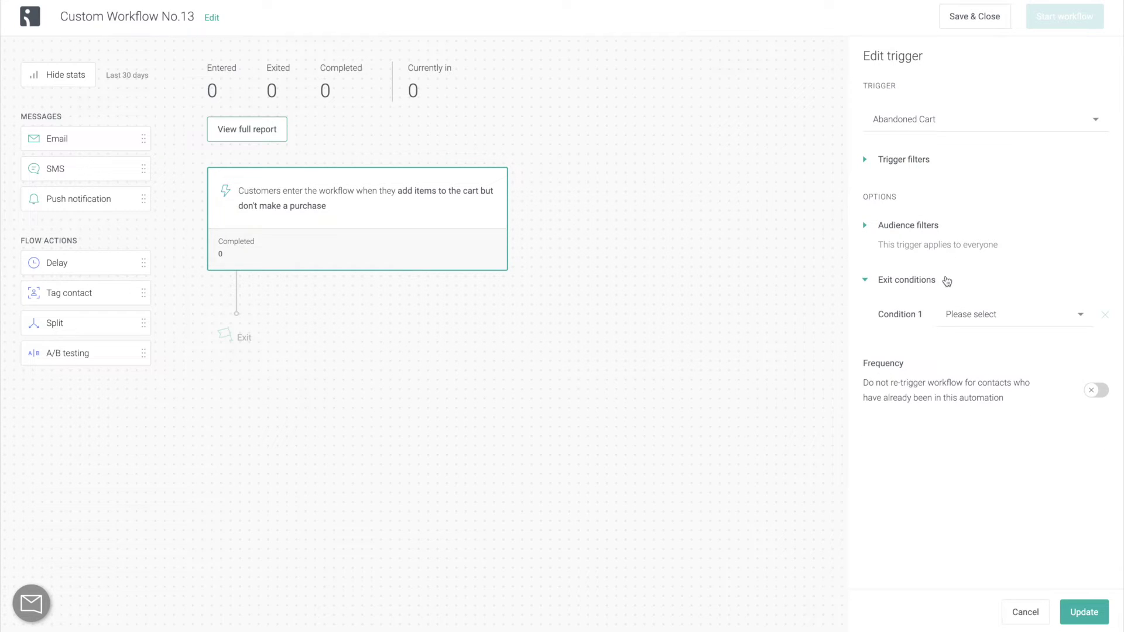
pyautogui.click(1000, 316)
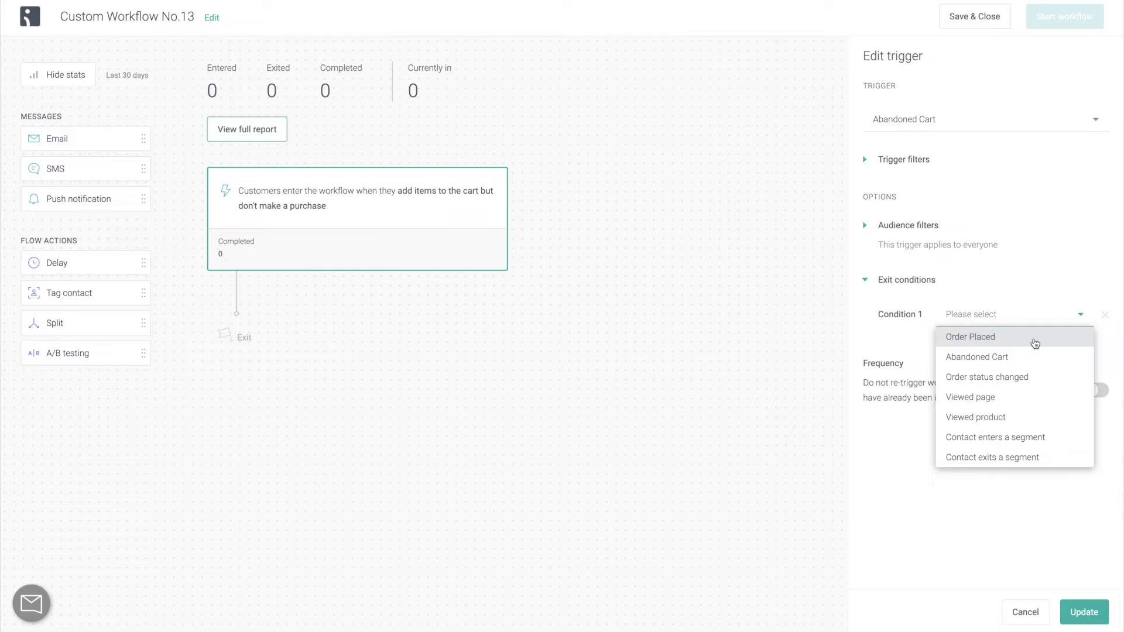
pyautogui.click(1036, 343)
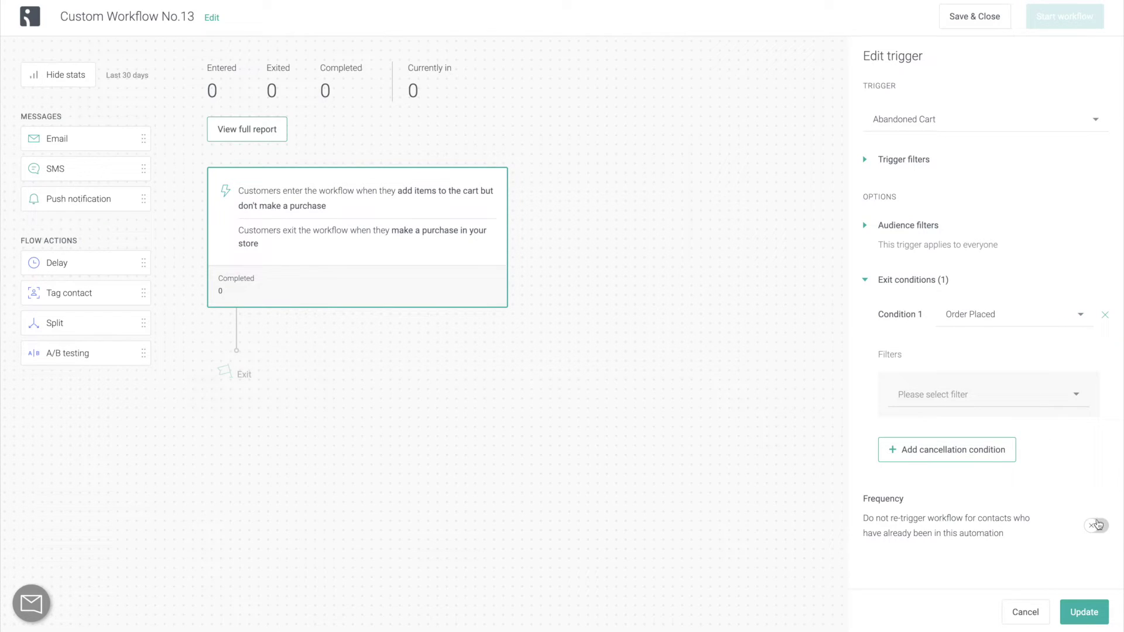
pyautogui.click(1098, 526)
pyautogui.scroll(-2, 1048, 539)
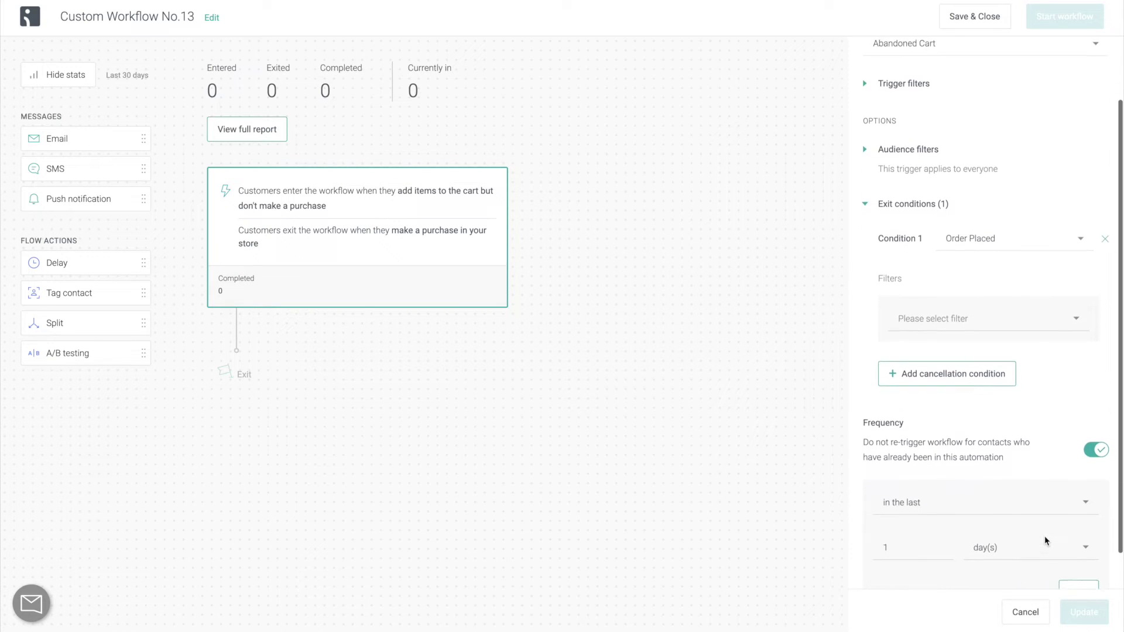
pyautogui.scroll(-1, 1046, 540)
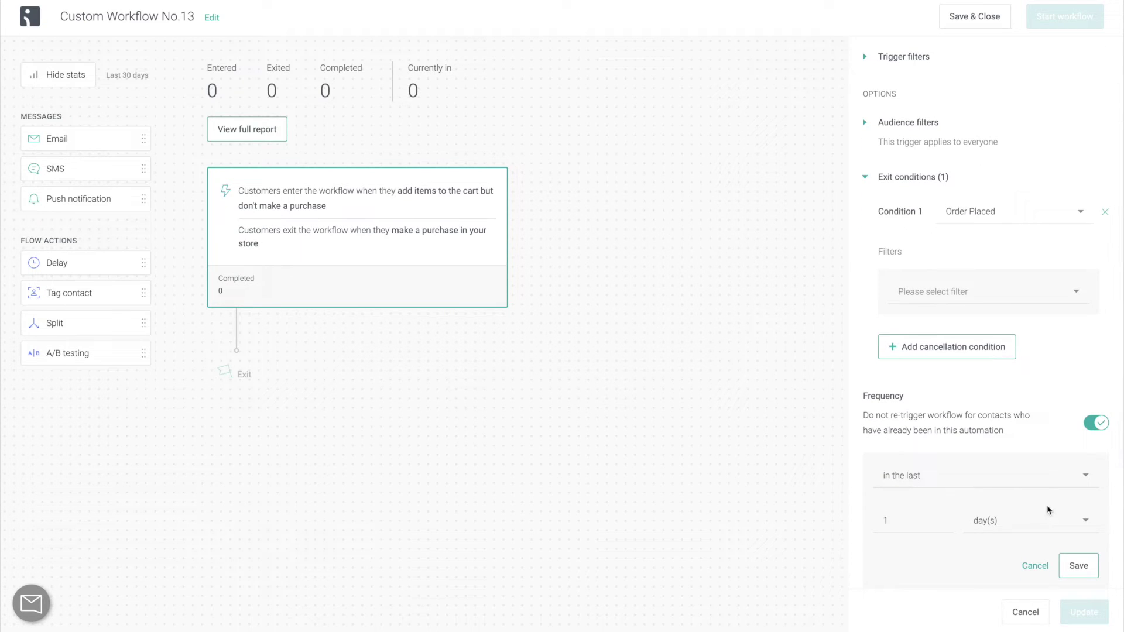
pyautogui.click(1032, 520)
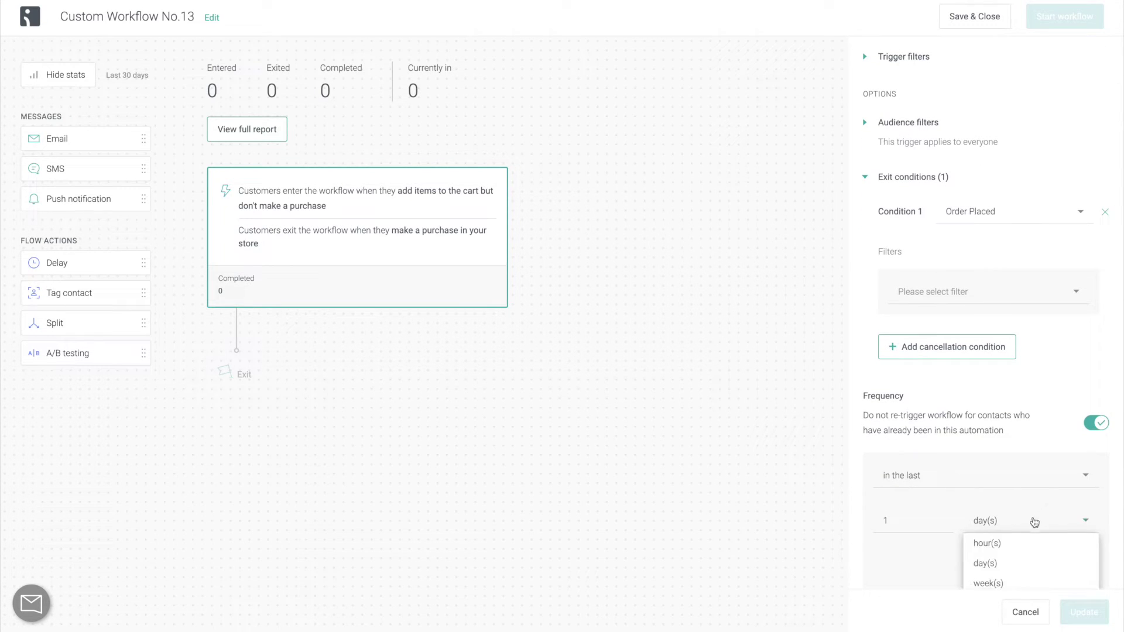
pyautogui.click(1022, 585)
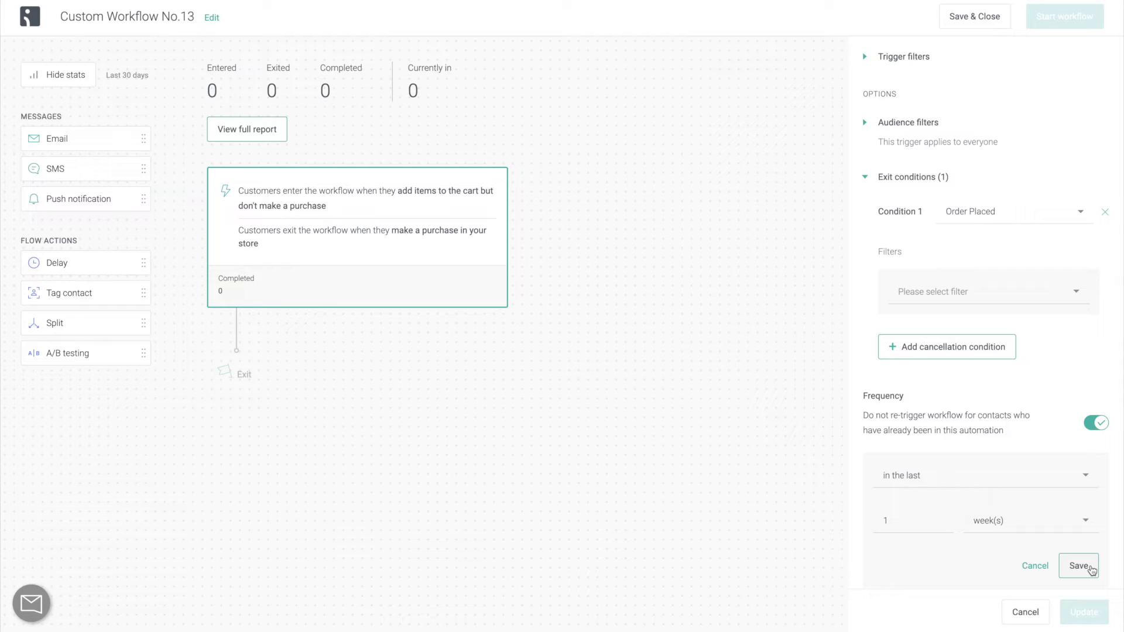
pyautogui.click(1090, 567)
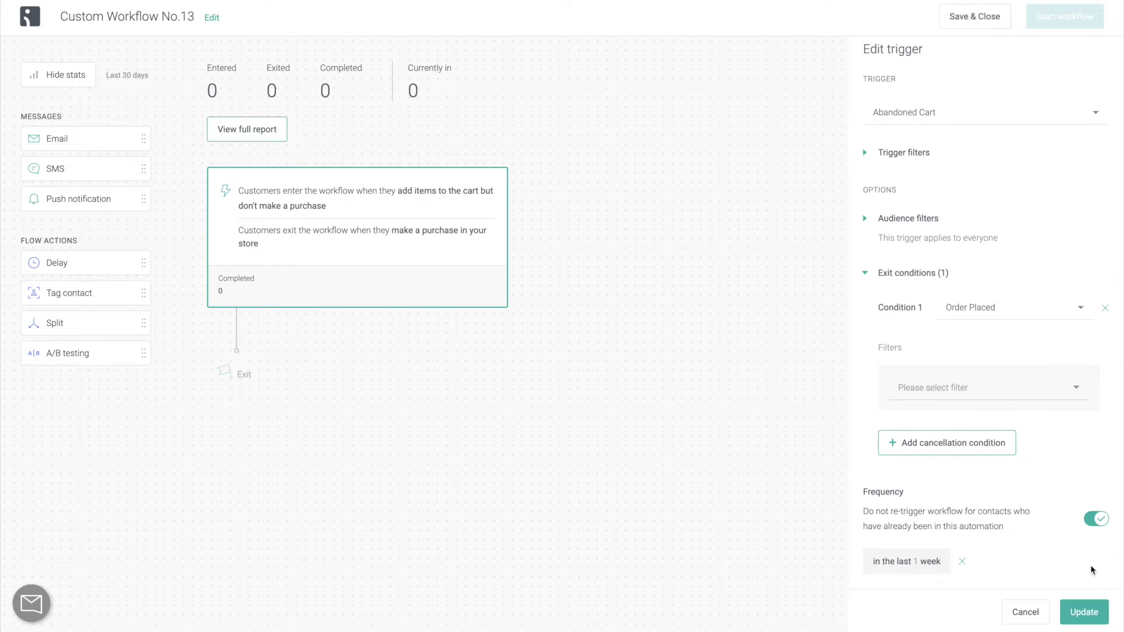
# Add a Tag contact step after the trigger that applies the new tag 'abandoned cart workflow 2'.
pyautogui.click(1103, 613)
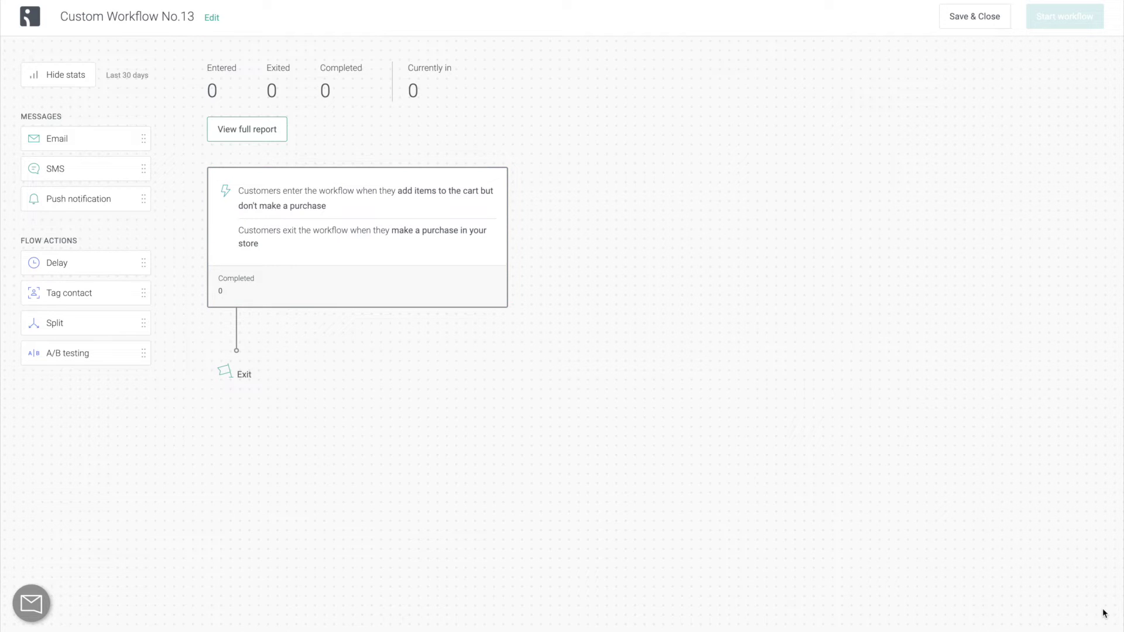
pyautogui.moveTo(136, 291); pyautogui.dragTo(246, 326)
pyautogui.click(932, 235)
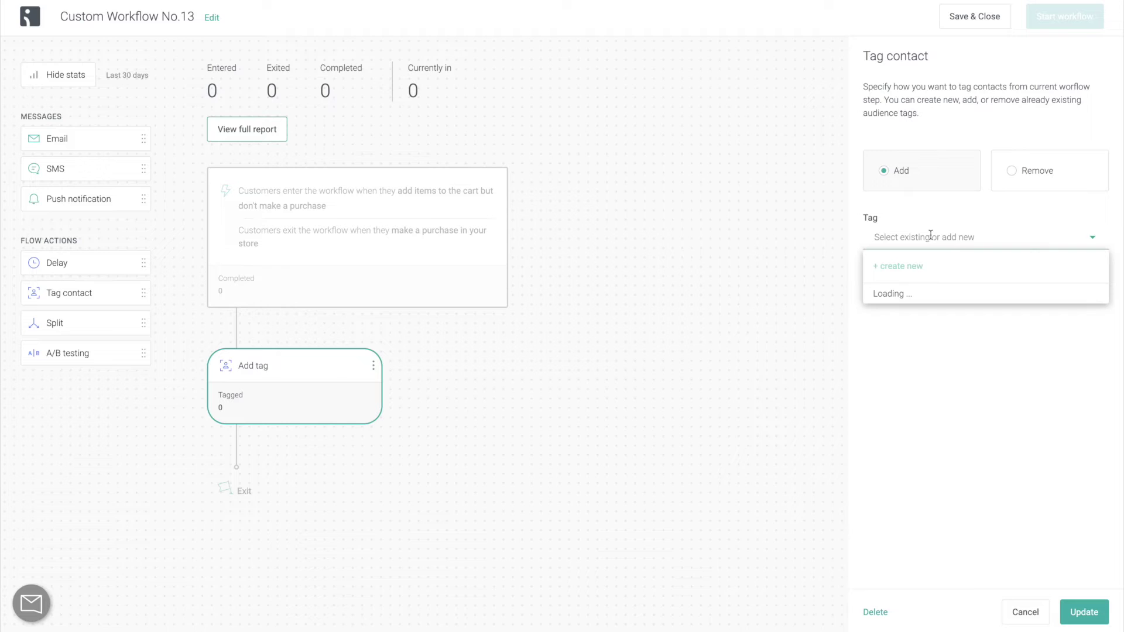
pyautogui.write('abandoned cart workflow 2')
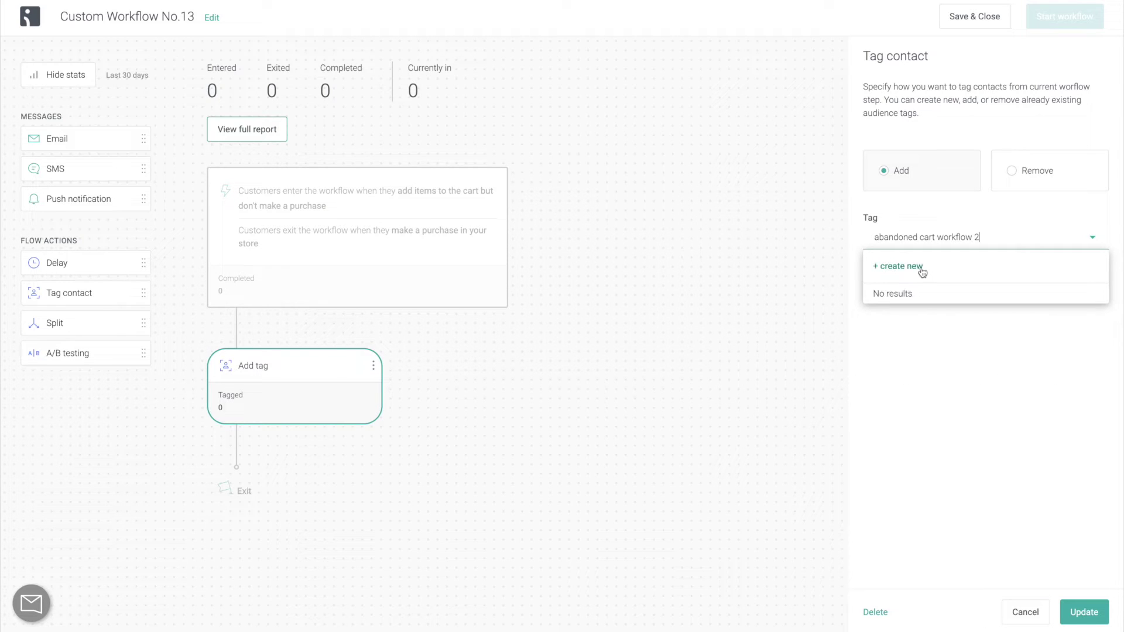
pyautogui.click(921, 268)
pyautogui.click(1099, 603)
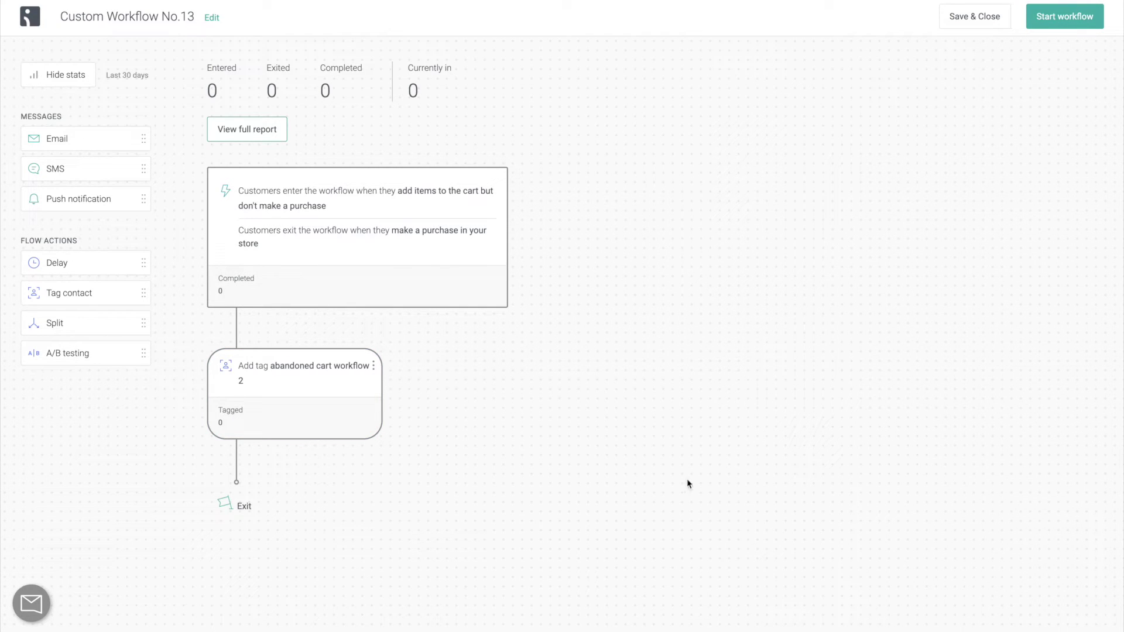
# Insert a Delay step after the tag step set to 30 Minutes.
pyautogui.moveTo(106, 267); pyautogui.dragTo(248, 472)
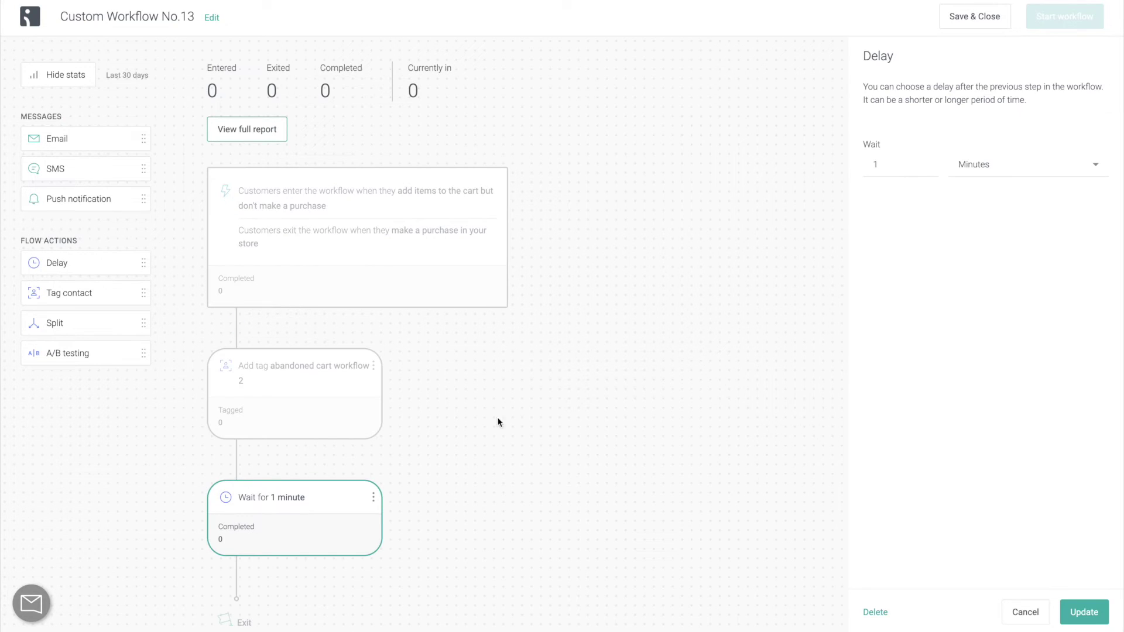
pyautogui.click(1027, 181)
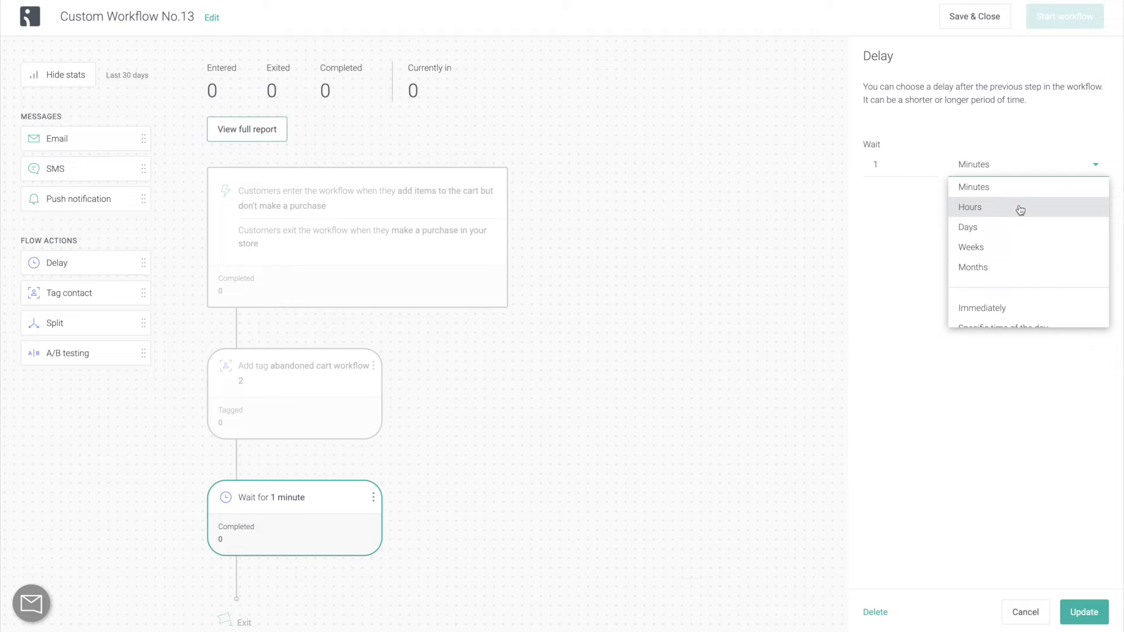
pyautogui.click(1020, 210)
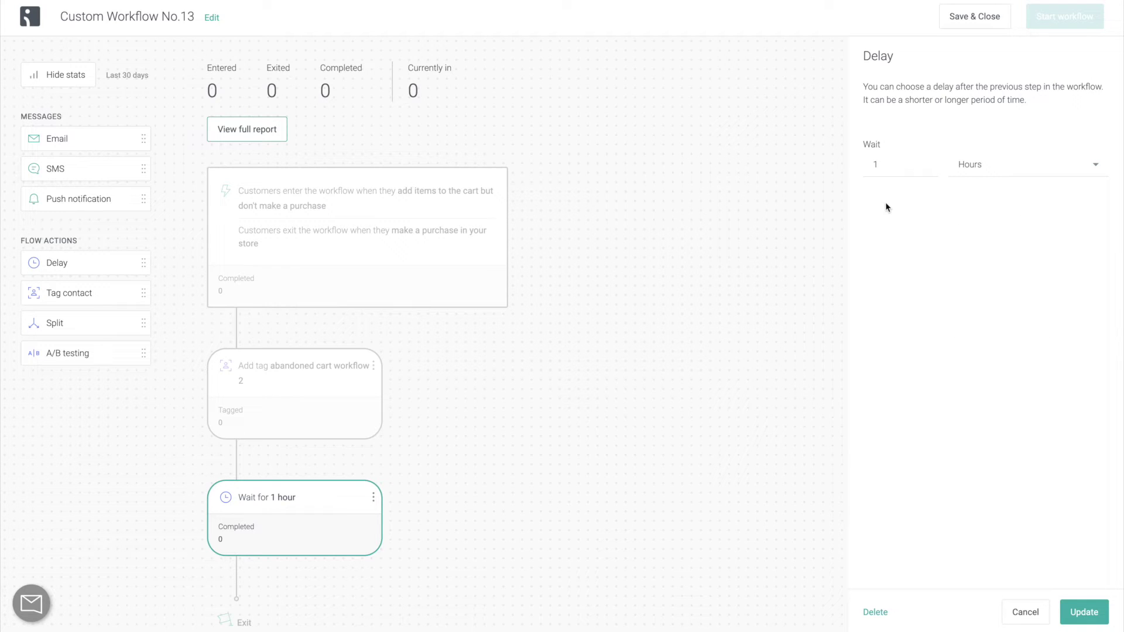
pyautogui.click(899, 169)
pyautogui.press('BackSpace')
pyautogui.write('30')
pyautogui.click(987, 174)
pyautogui.click(994, 184)
pyautogui.click(1100, 615)
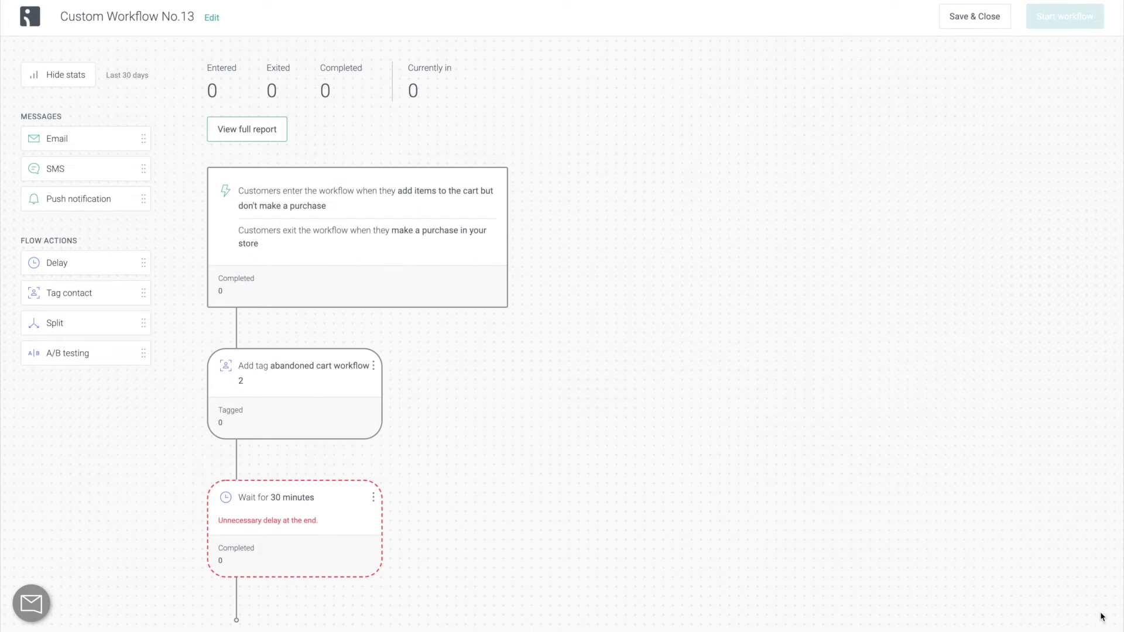
pyautogui.scroll(-1, 623, 451)
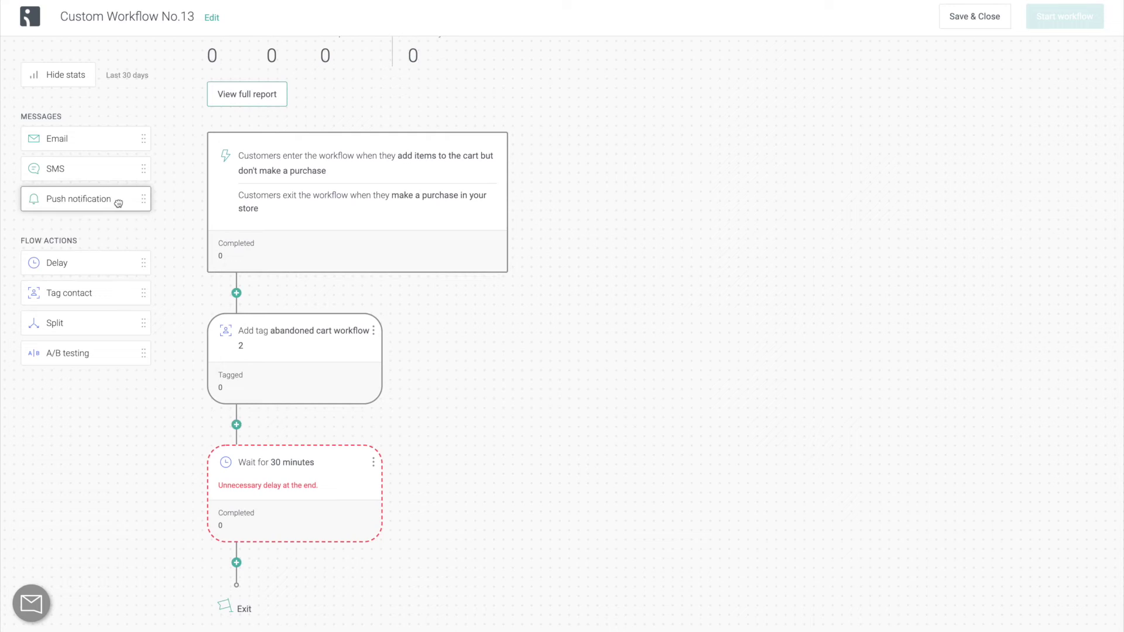
# Add a push notification titled 'You forgot something....' with body 'Come back and finish your checkout!'.
pyautogui.moveTo(116, 201); pyautogui.dragTo(262, 569)
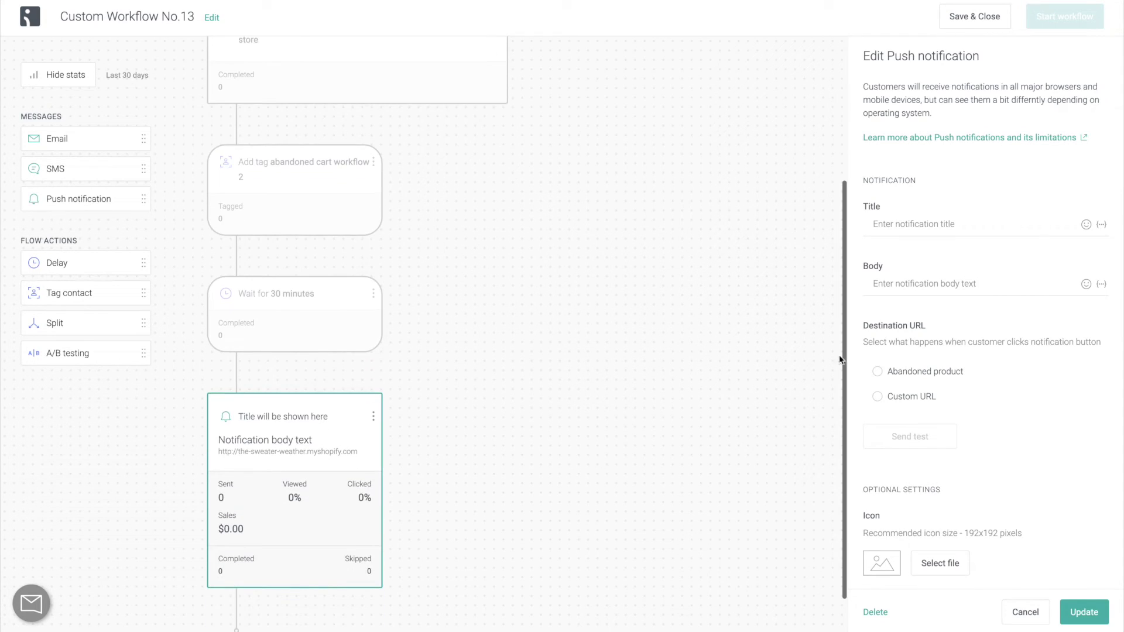
pyautogui.click(996, 211)
pyautogui.write('You for')
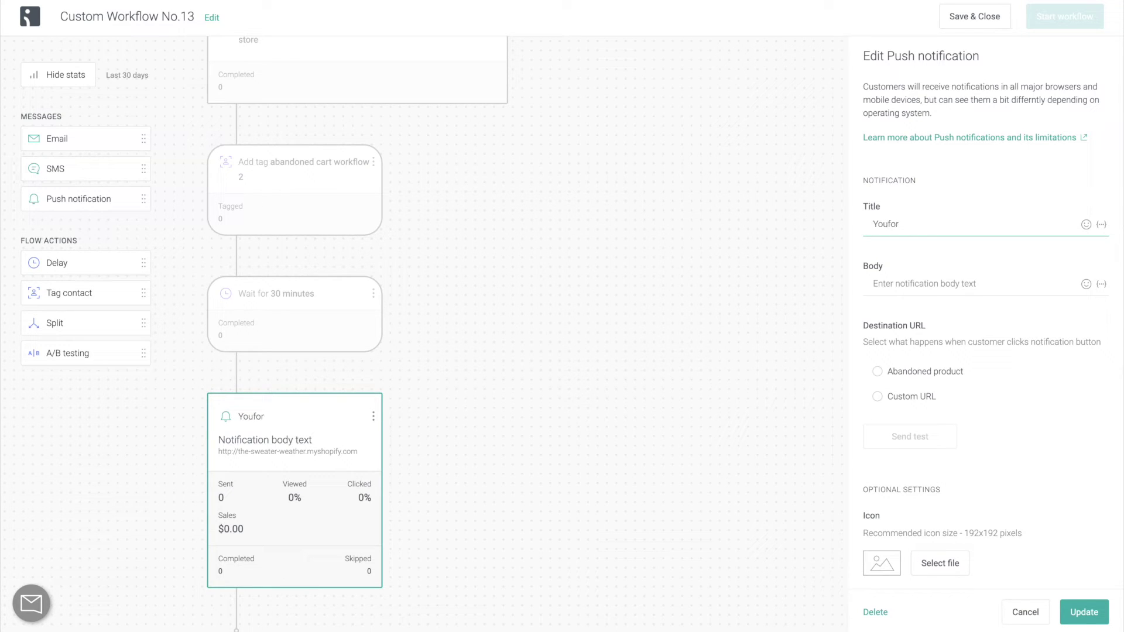
pyautogui.write('got something....')
pyautogui.press('Tab')
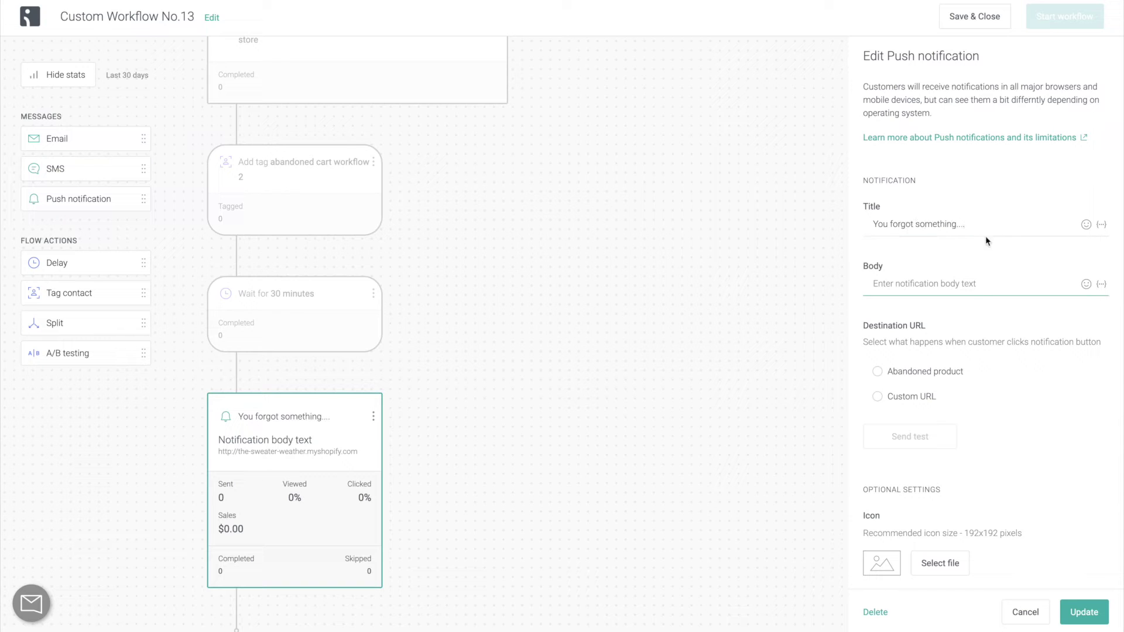
pyautogui.write('Come back and finish your checkout!')
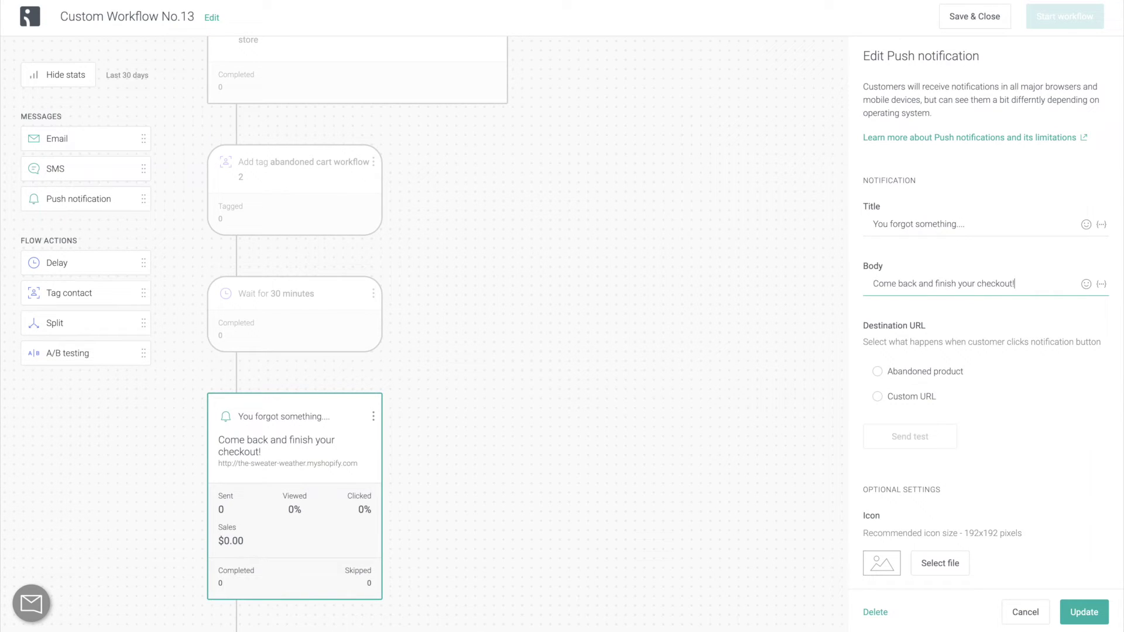
# Point the push destination URL to the abandoned product and send a test notification.
pyautogui.scroll(-1, 954, 306)
pyautogui.click(954, 307)
pyautogui.scroll(-4, 954, 306)
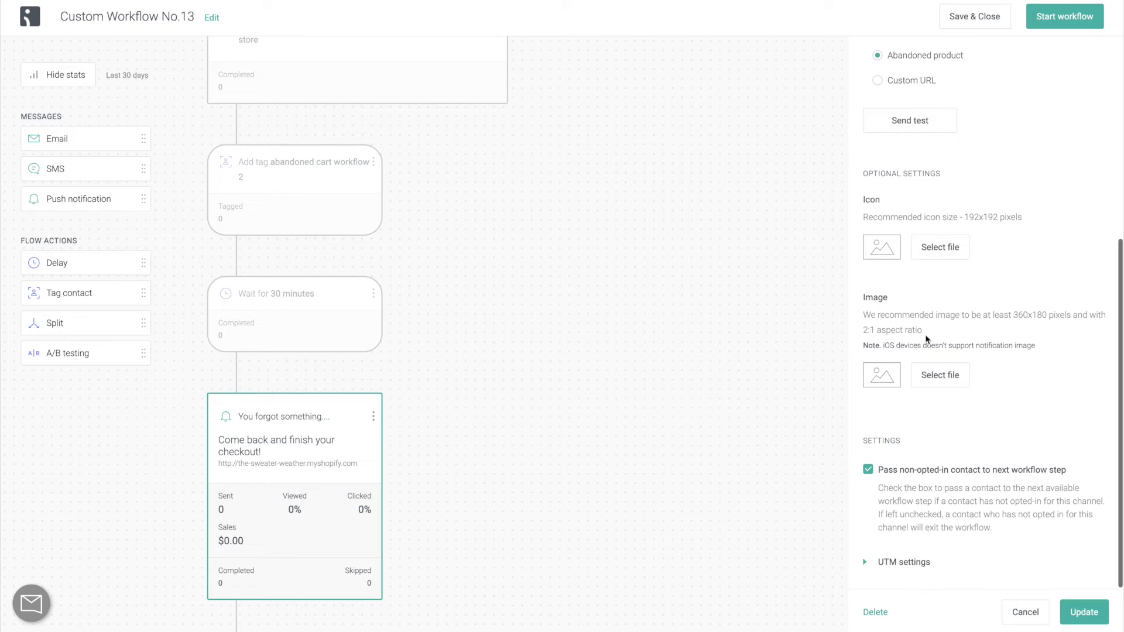
pyautogui.scroll(3, 995, 350)
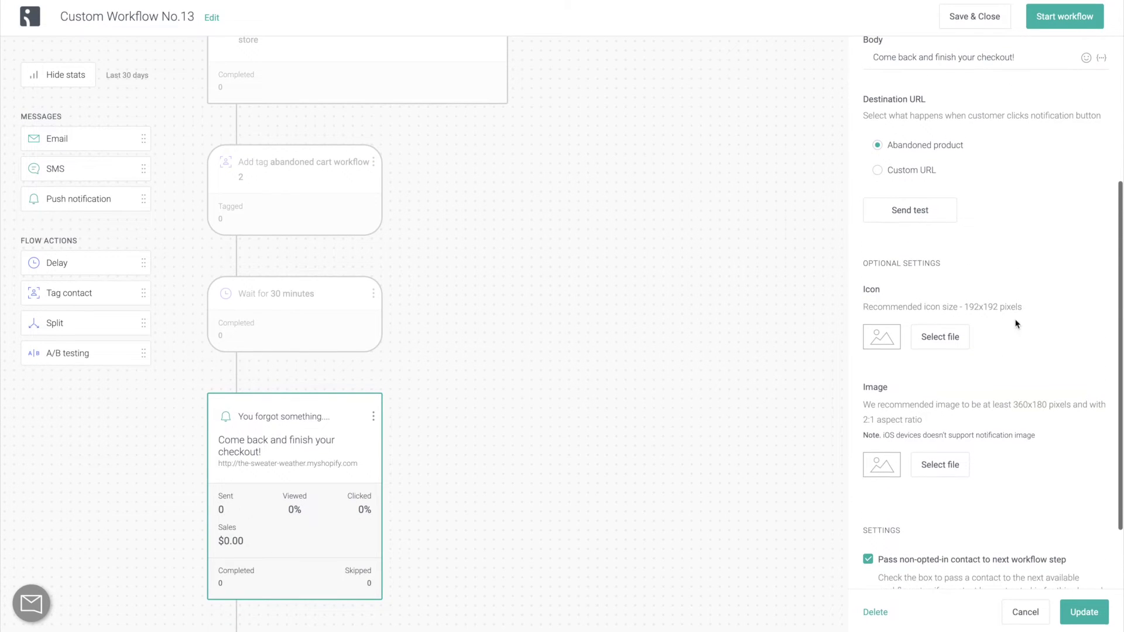
pyautogui.click(945, 210)
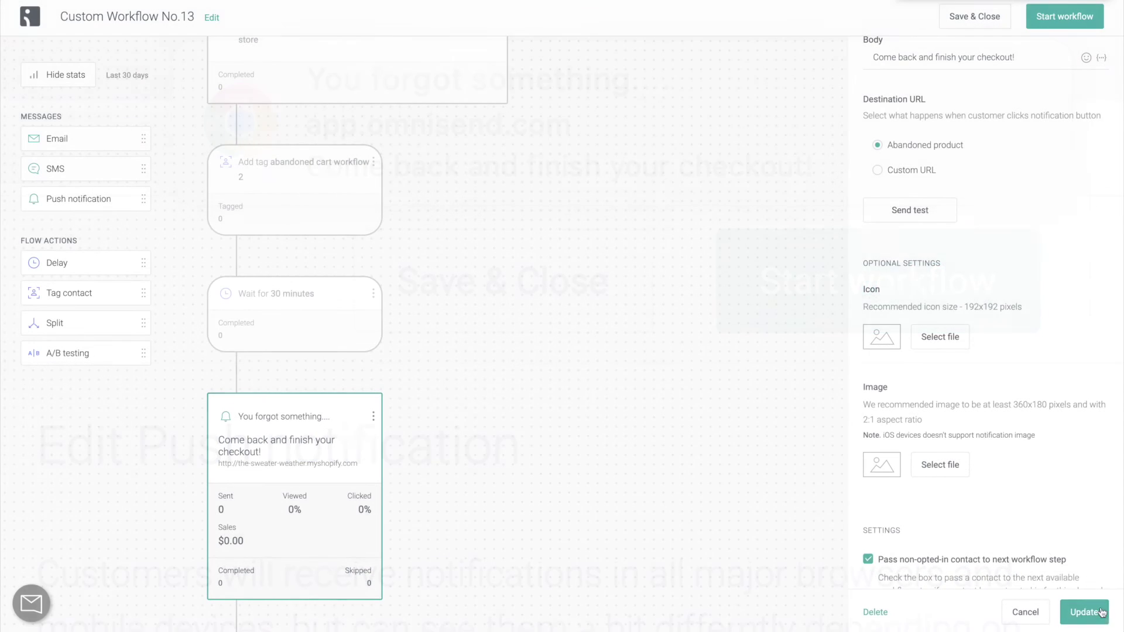
pyautogui.click(1104, 620)
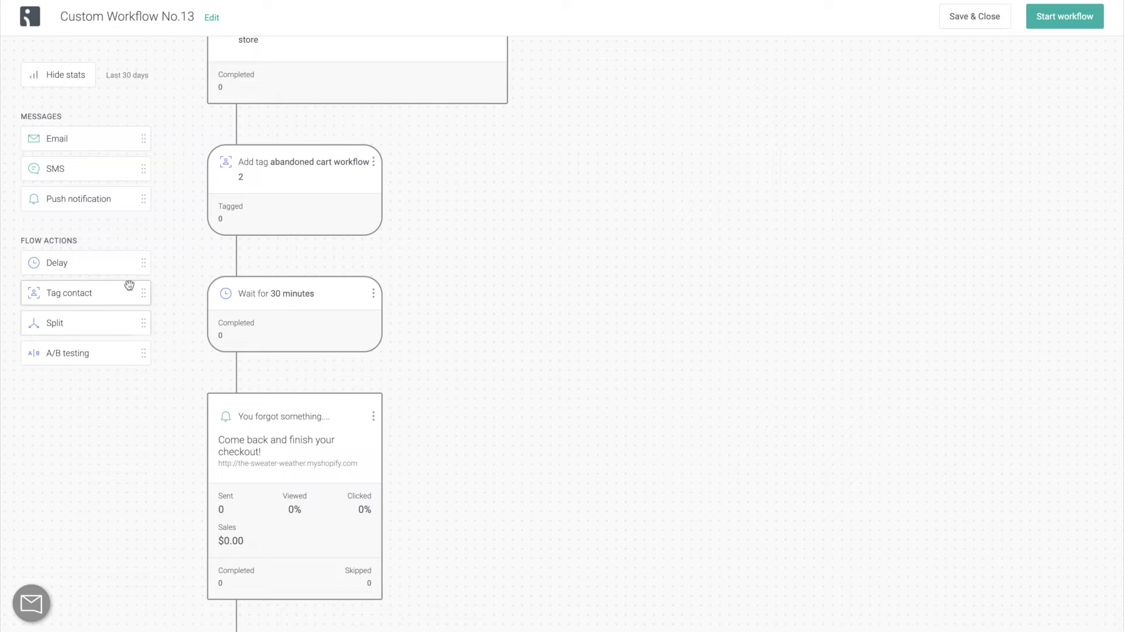
# Add a 12-hour Delay step after the push notification.
pyautogui.moveTo(125, 266); pyautogui.dragTo(252, 550)
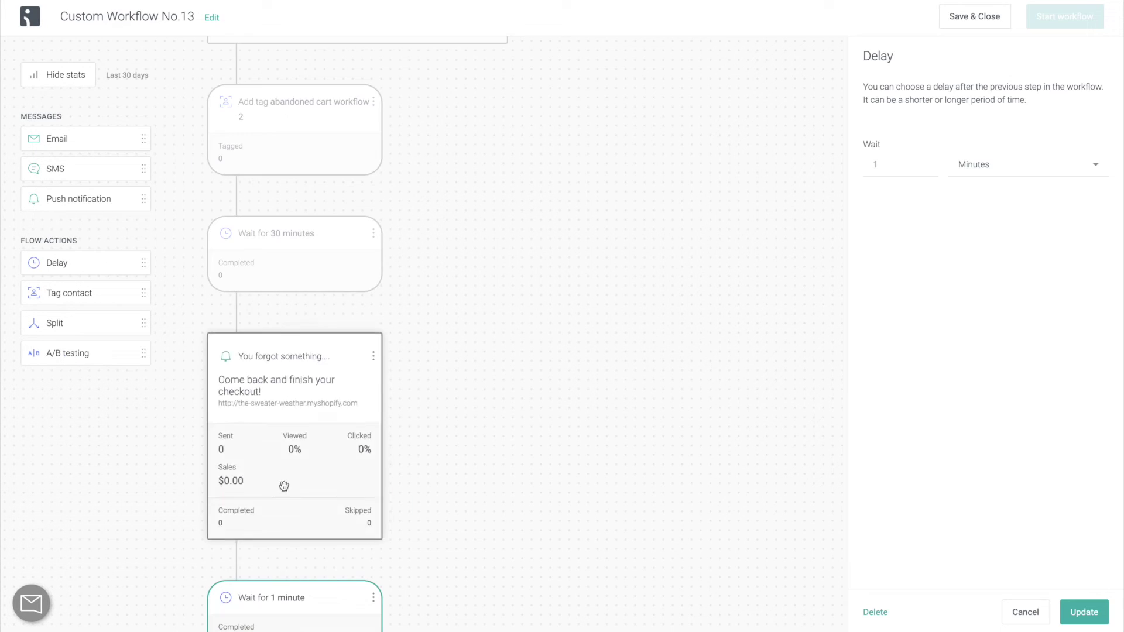
pyautogui.click(972, 166)
pyautogui.click(970, 206)
pyautogui.click(906, 163)
pyautogui.write('2')
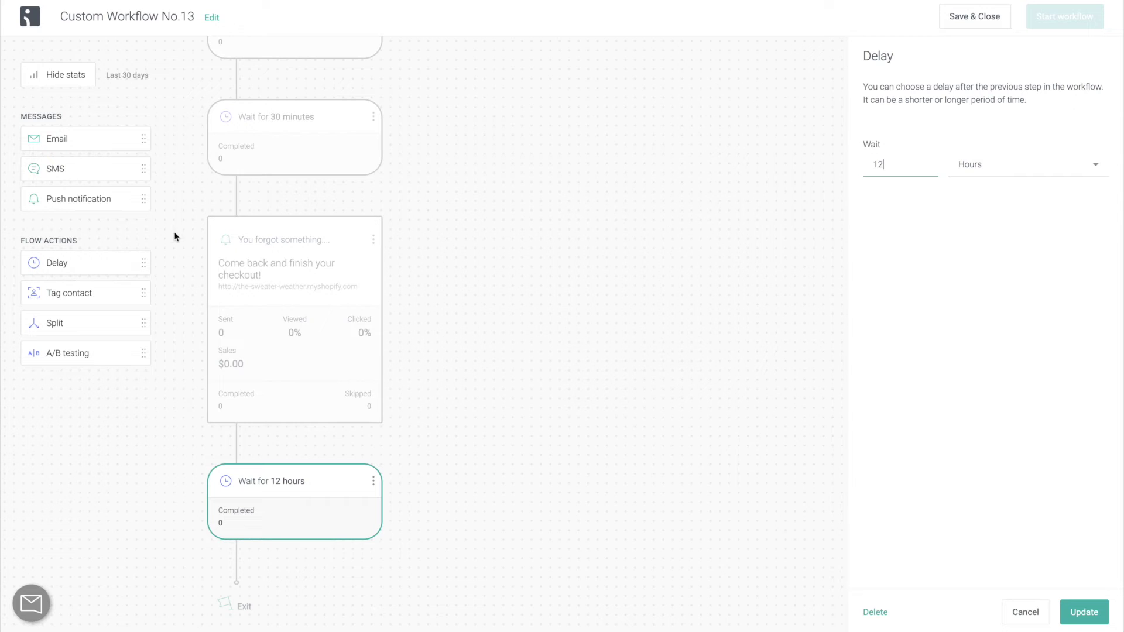
# Add an email with subject 'You didn't finish your checkout!', preheader 'Come back and finish your order.', sender 'The Sweater Weather'.
pyautogui.moveTo(113, 142); pyautogui.dragTo(298, 555)
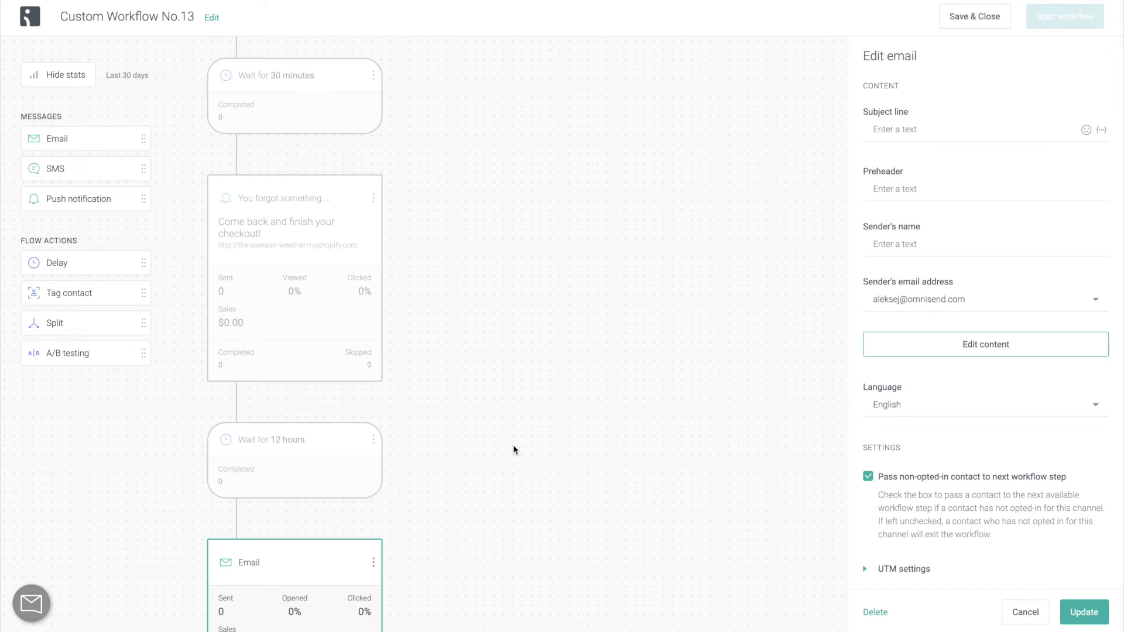
pyautogui.scroll(-3, 514, 449)
pyautogui.scroll(-1, 514, 440)
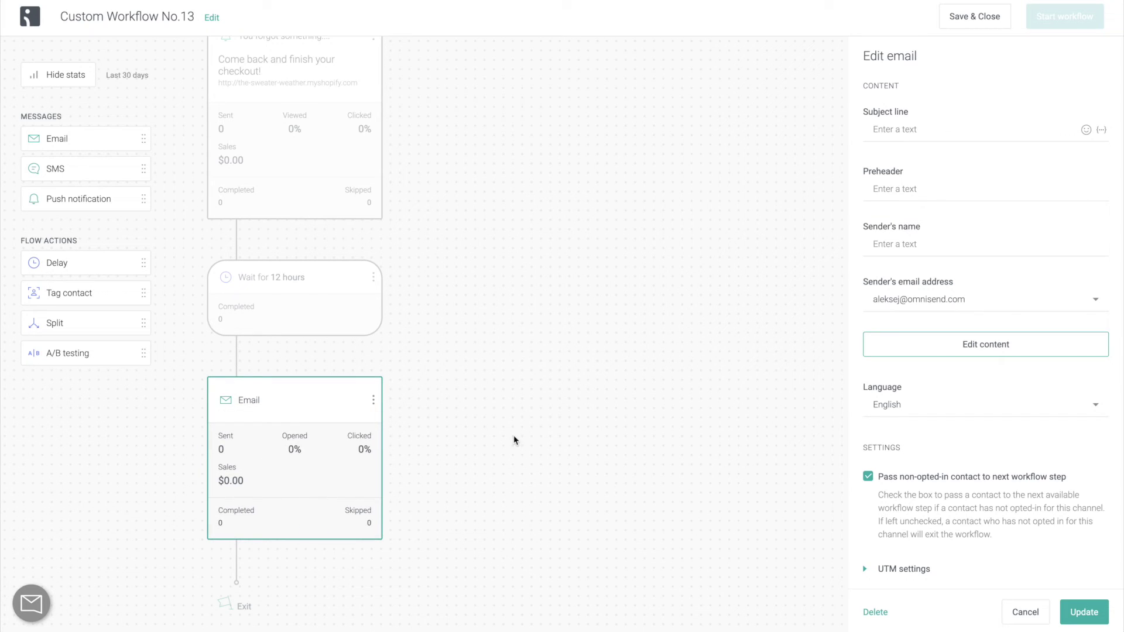
pyautogui.click(967, 124)
pyautogui.write("You didn't finish your checkout!")
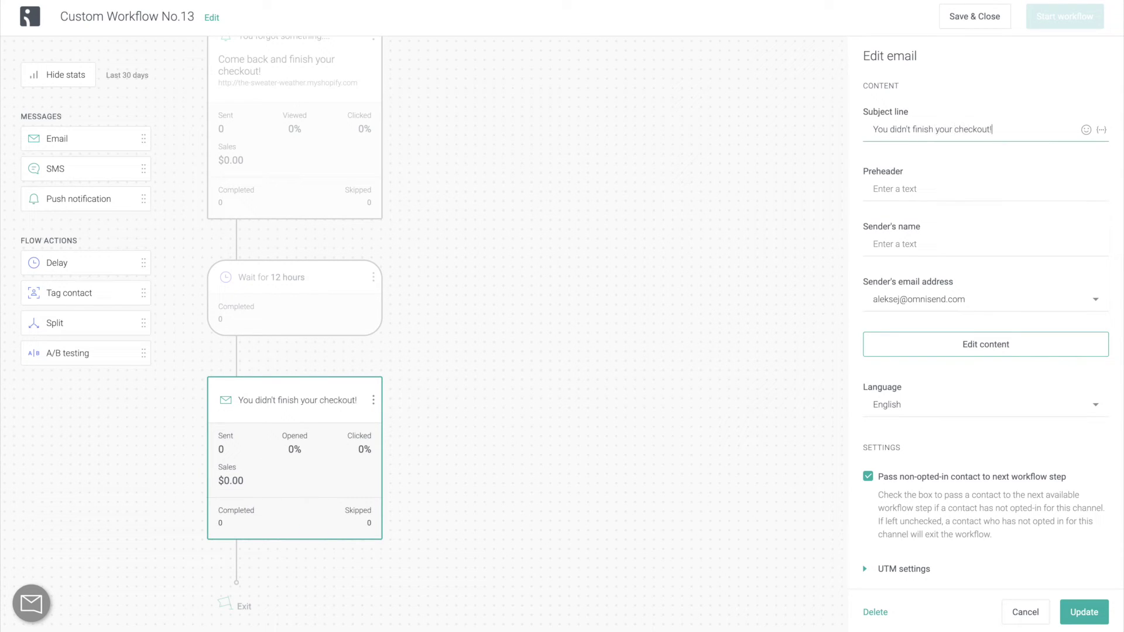
pyautogui.click(984, 188)
pyautogui.write('Come back and finish your order.')
pyautogui.press('Tab')
pyautogui.write('The Sweater Weather')
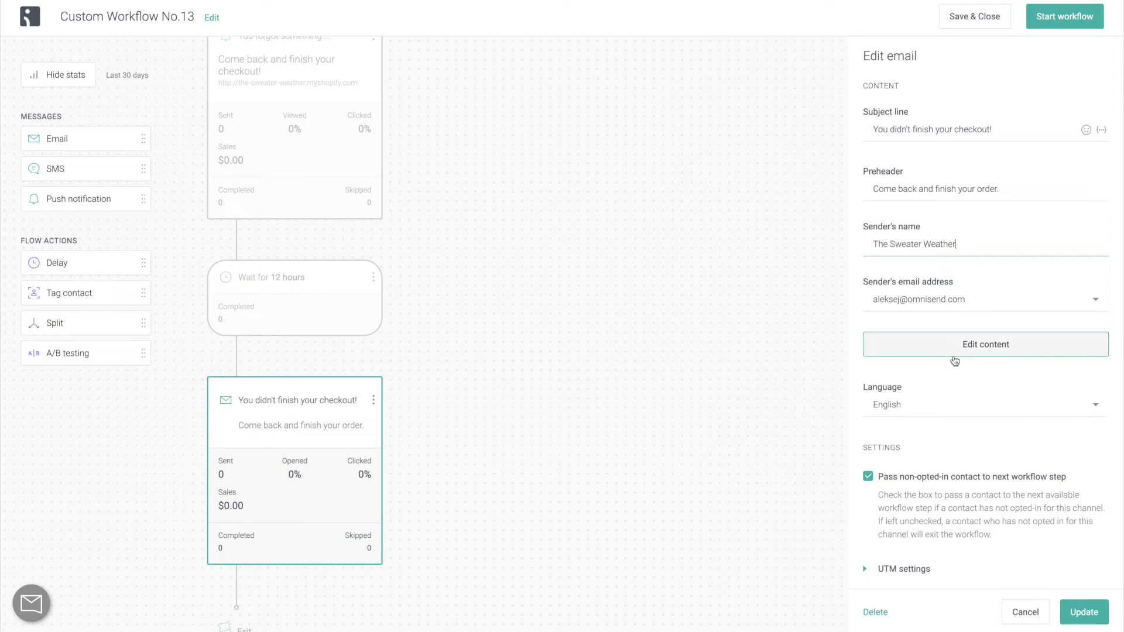
# Save the email settings, open the content editor and clear the header's placeholder title.
pyautogui.click(956, 357)
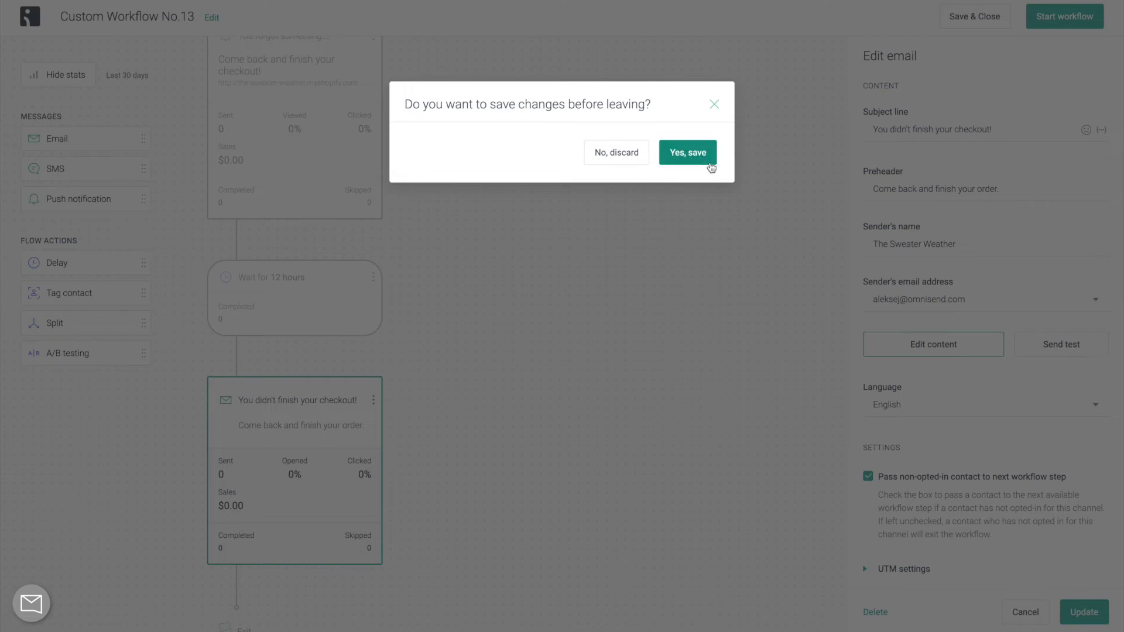
pyautogui.click(707, 163)
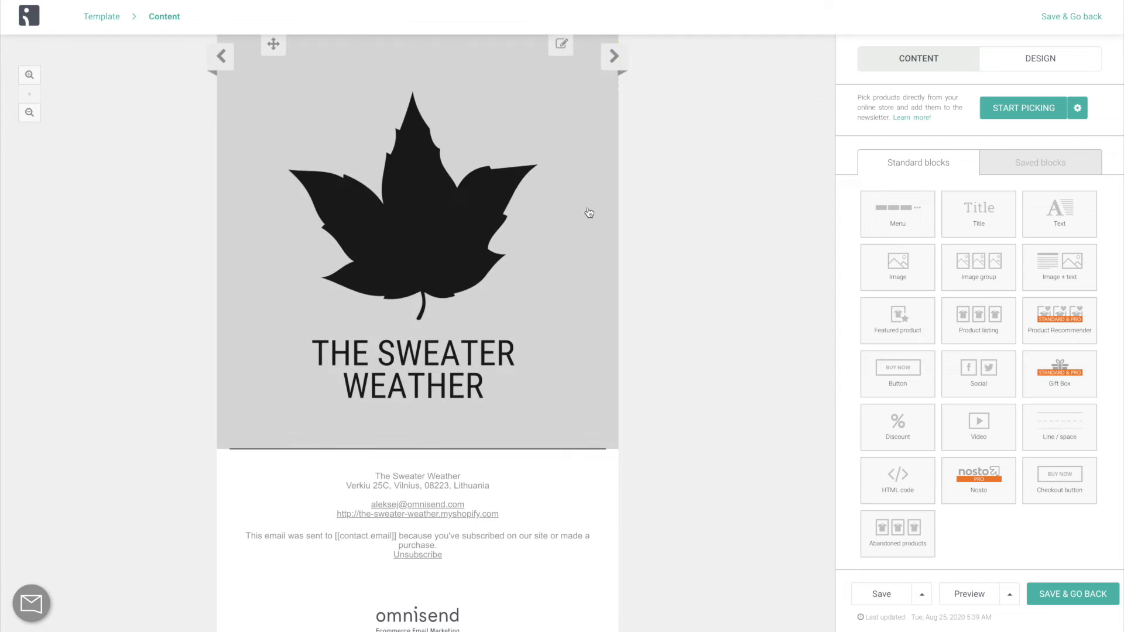
pyautogui.click(588, 210)
pyautogui.click(929, 316)
pyautogui.press('BackSpace')
pyautogui.press('Return')
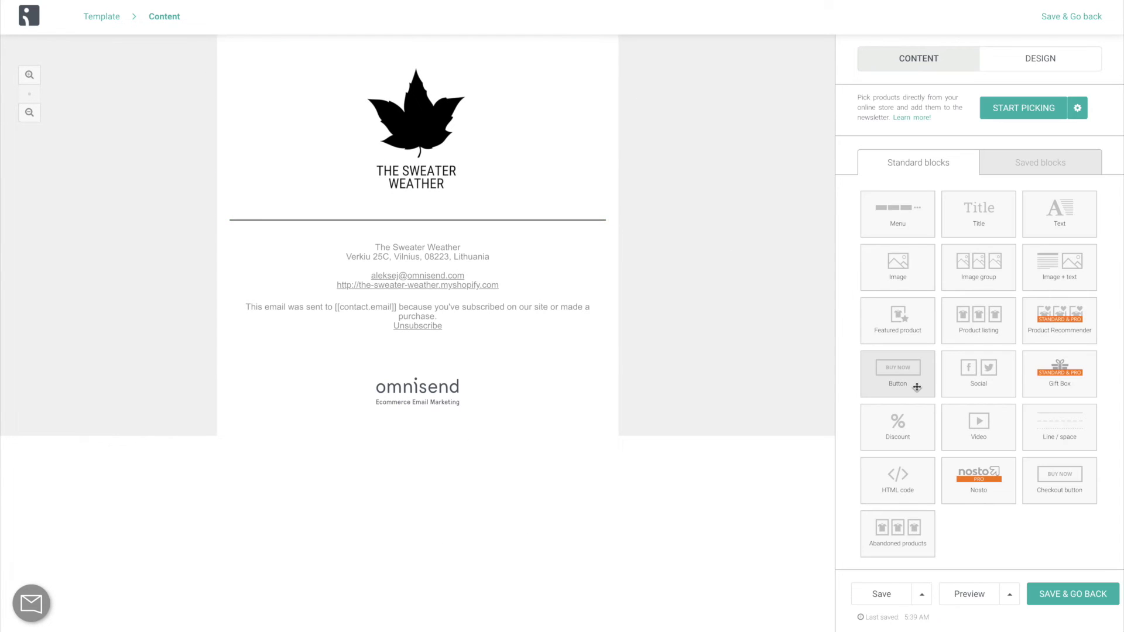
# Add an abandoned products block under the title 'You forgot these products in your cart:' and save.
pyautogui.moveTo(897, 534); pyautogui.dragTo(417, 233)
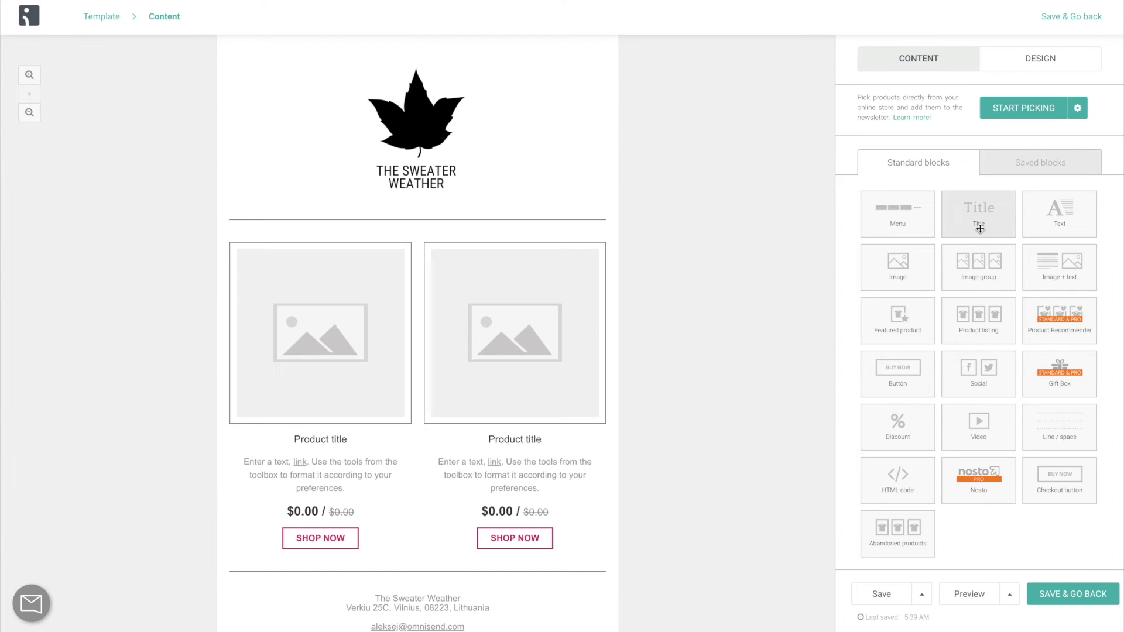
pyautogui.moveTo(977, 224); pyautogui.dragTo(532, 233)
pyautogui.write('You forgot these produc')
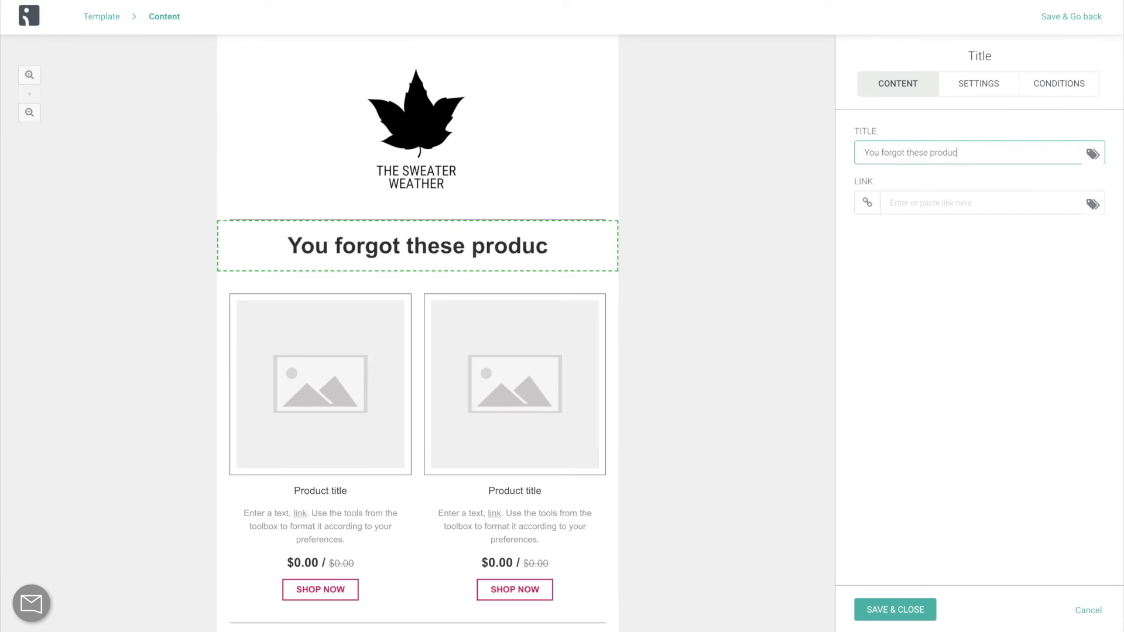
pyautogui.write('ts in your cart:')
pyautogui.scroll(-4, 608, 304)
pyautogui.click(746, 476)
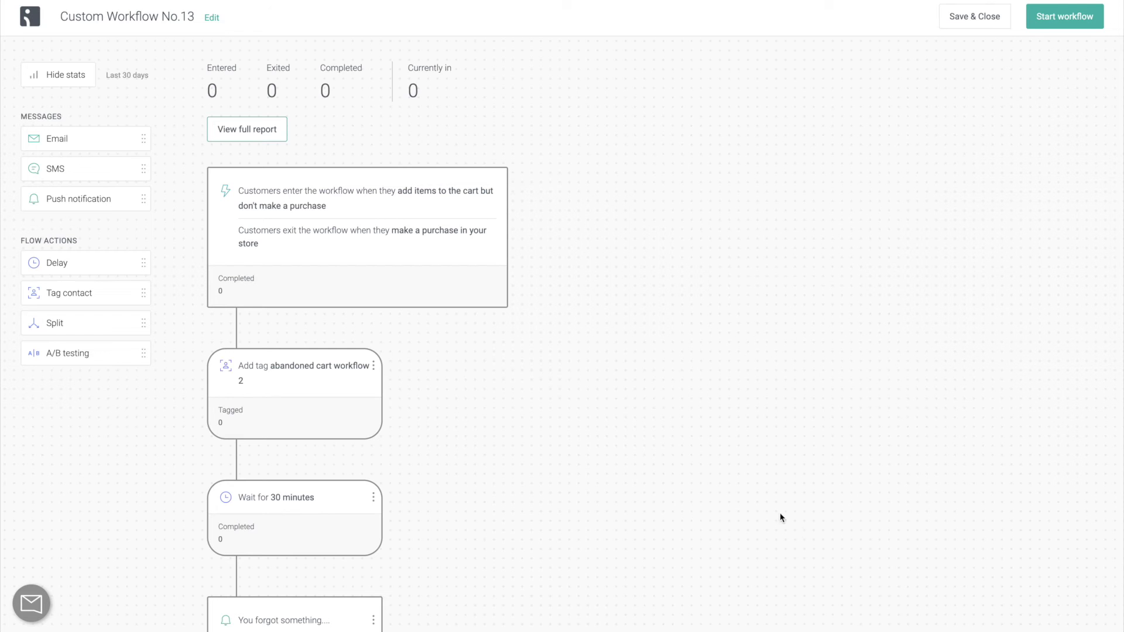
# Send a test of the 'You didn't finish your checkout!' email to your own address and add a Split step after it.
pyautogui.scroll(-10, 780, 516)
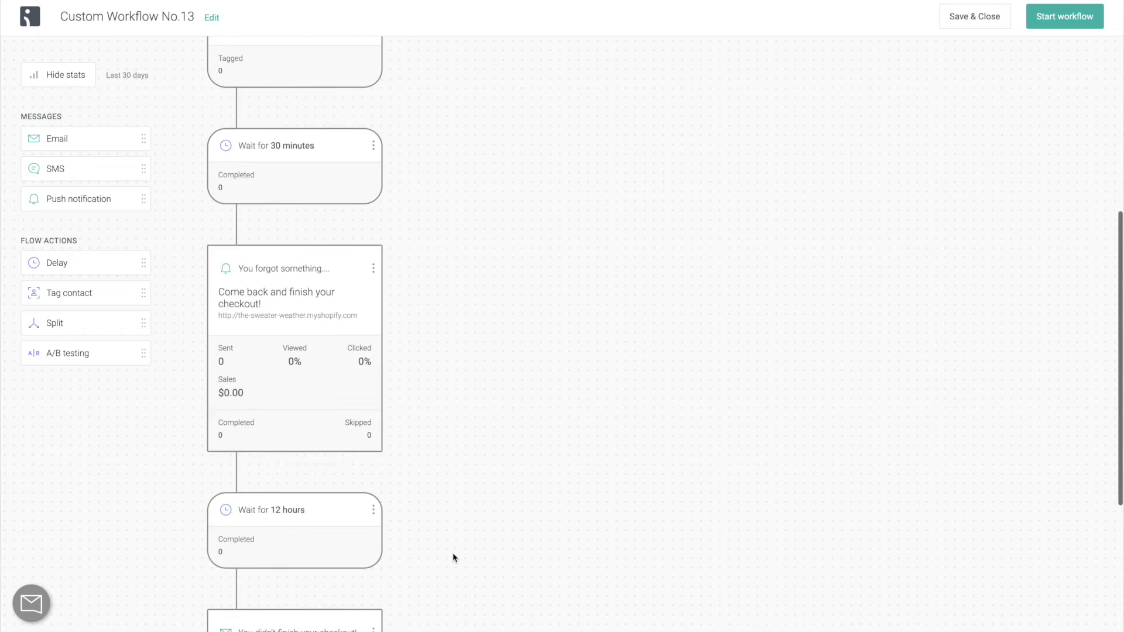
pyautogui.click(290, 501)
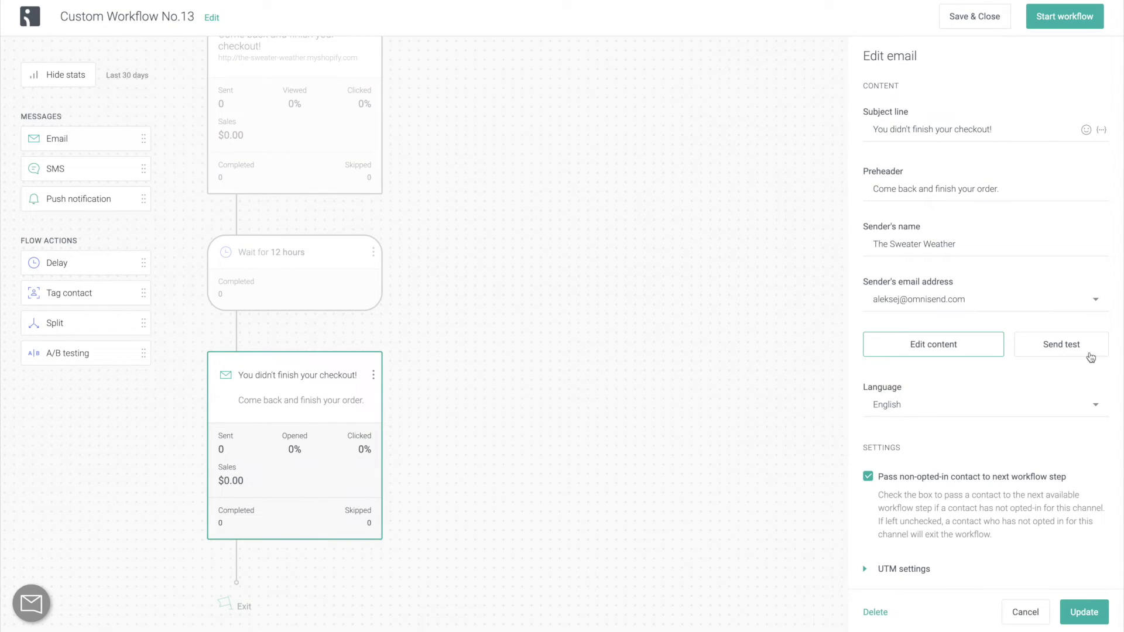
pyautogui.click(1064, 356)
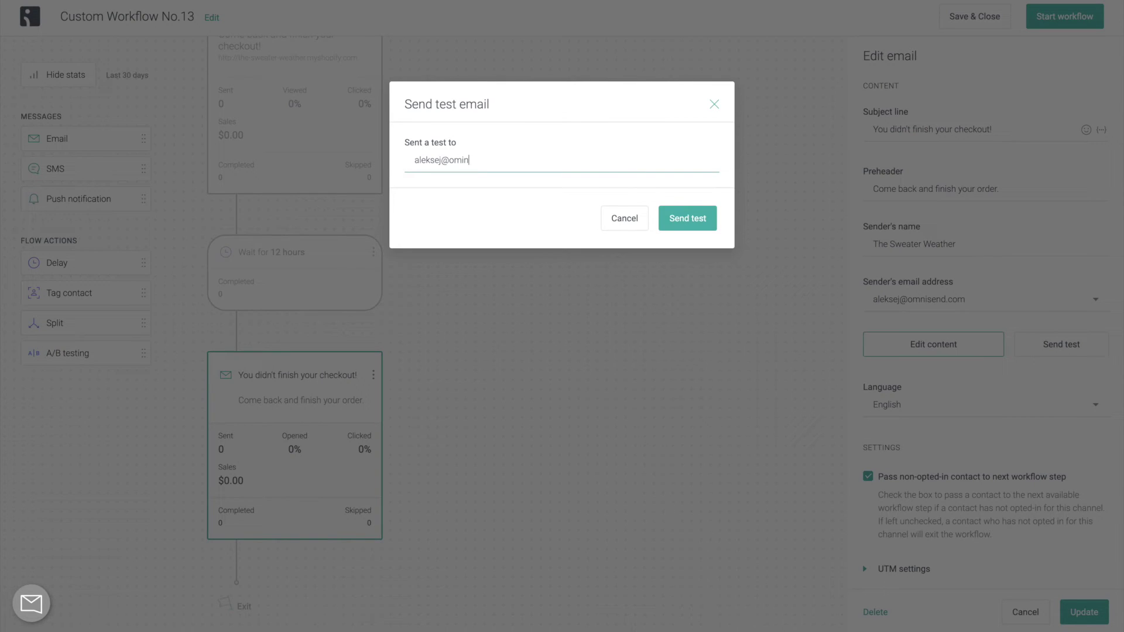
pyautogui.write('send.com')
pyautogui.click(708, 221)
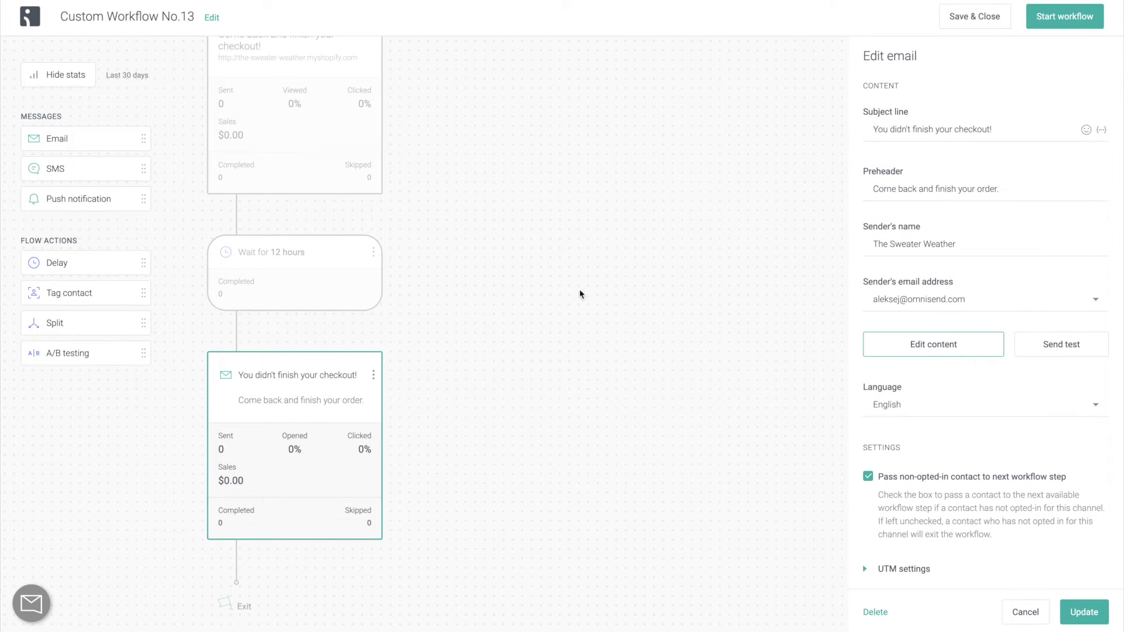
pyautogui.moveTo(124, 328); pyautogui.dragTo(234, 560)
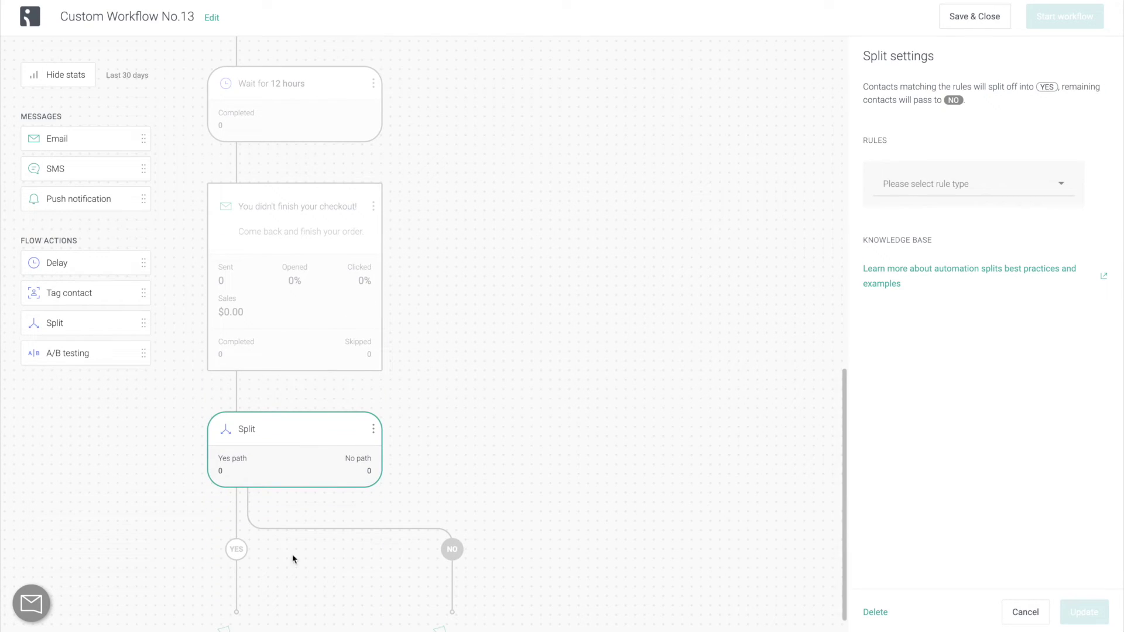
# Set the split rule to Contact properties, Gender is Female.
pyautogui.click(964, 183)
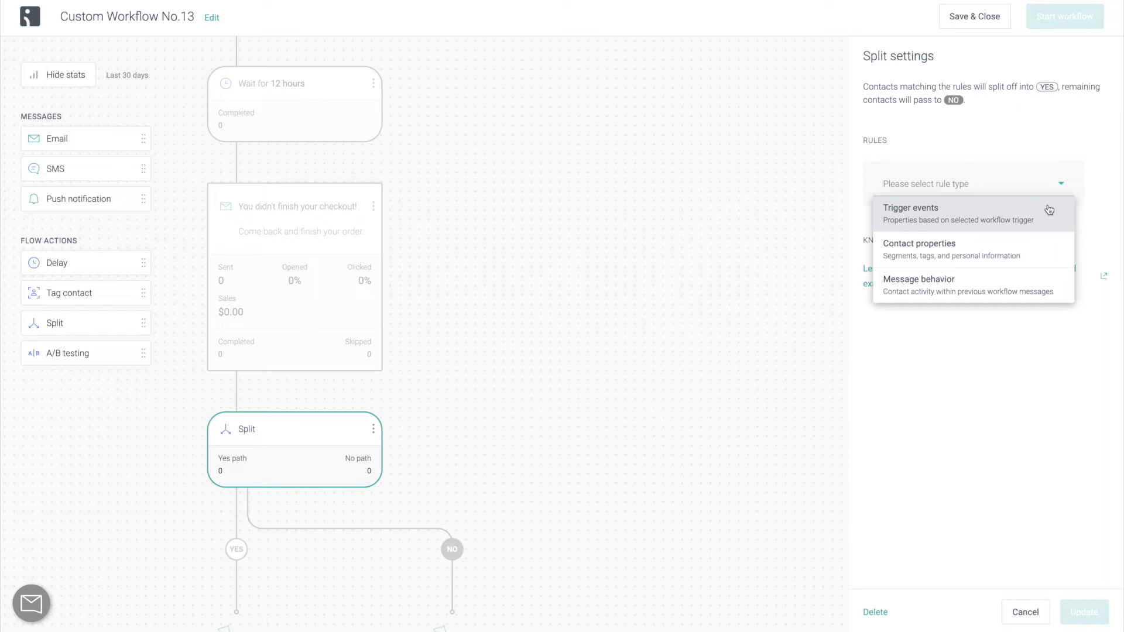
pyautogui.click(1041, 246)
pyautogui.click(1029, 231)
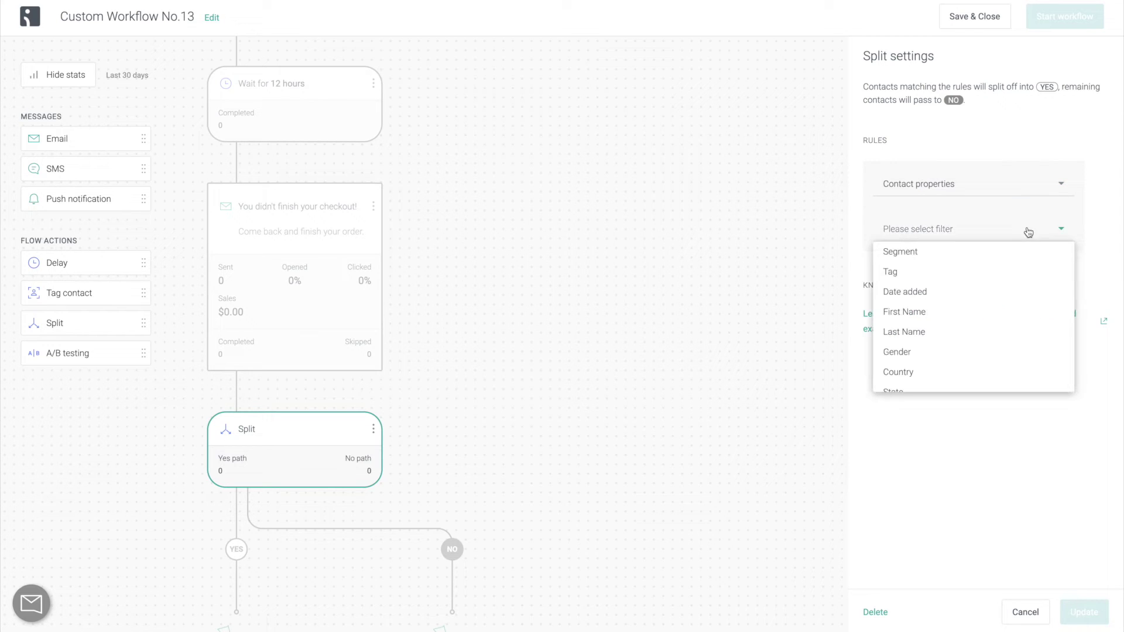
pyautogui.scroll(-2, 996, 328)
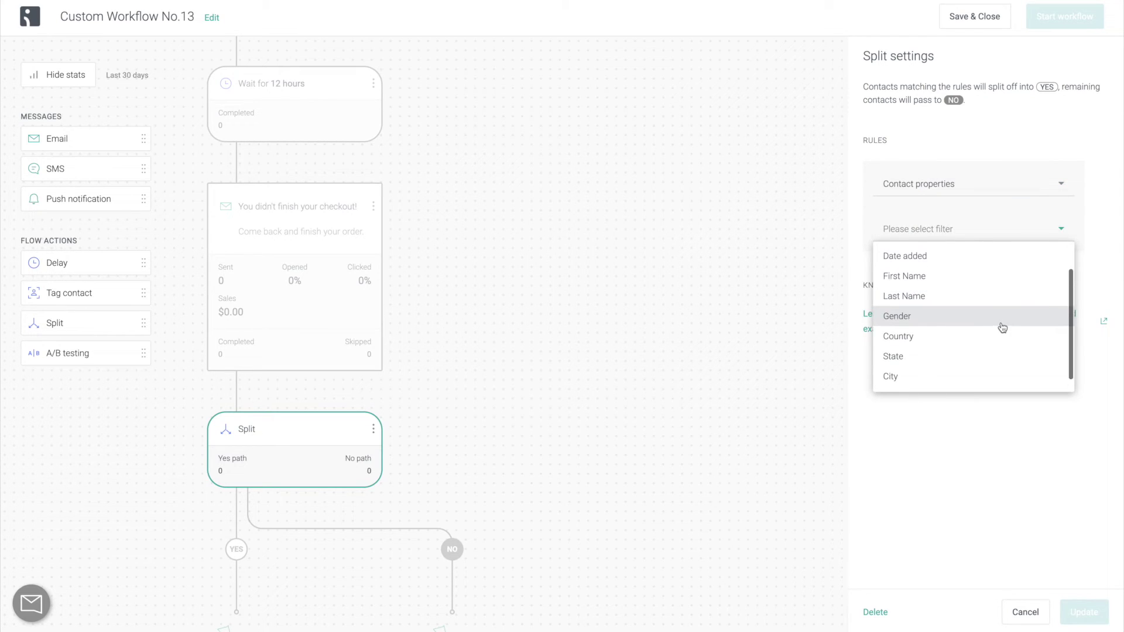
pyautogui.click(1006, 325)
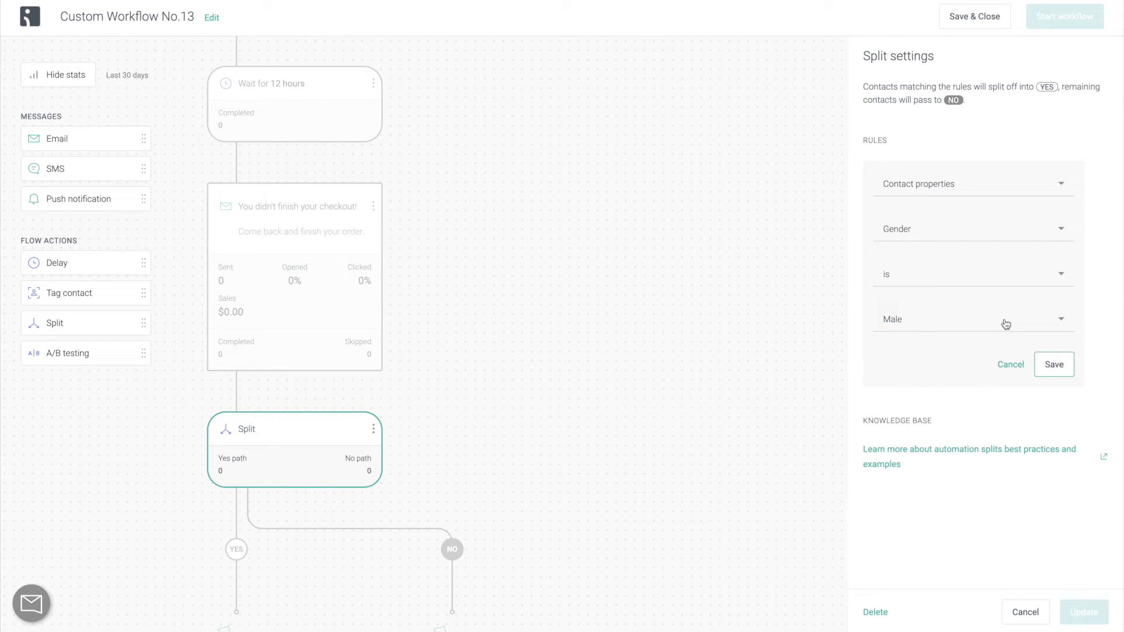
pyautogui.click(1007, 325)
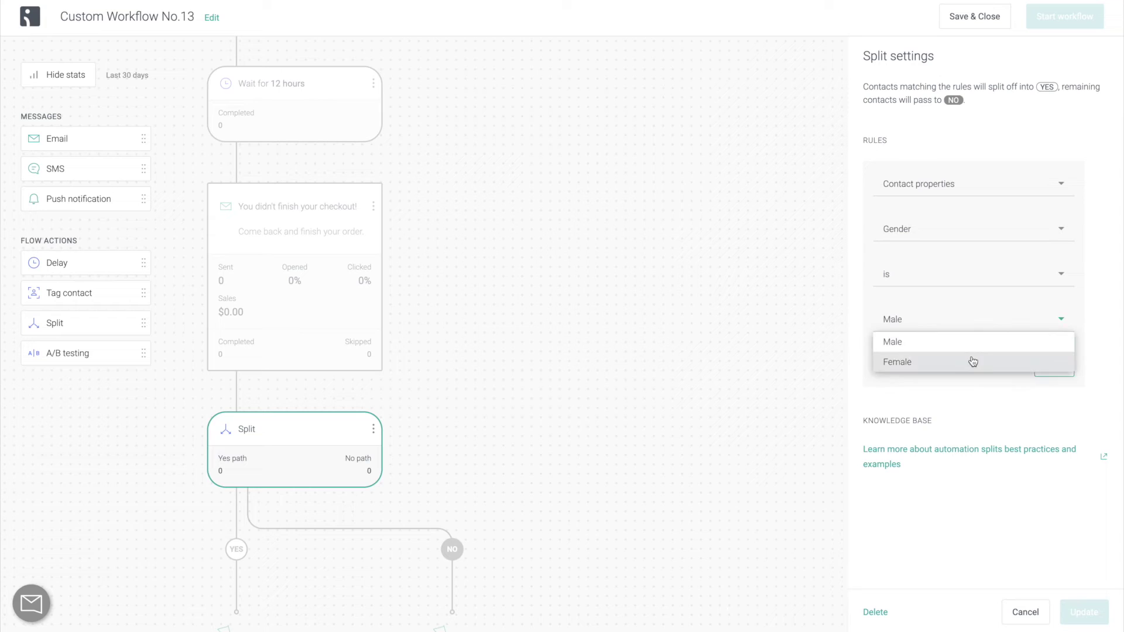
pyautogui.click(973, 361)
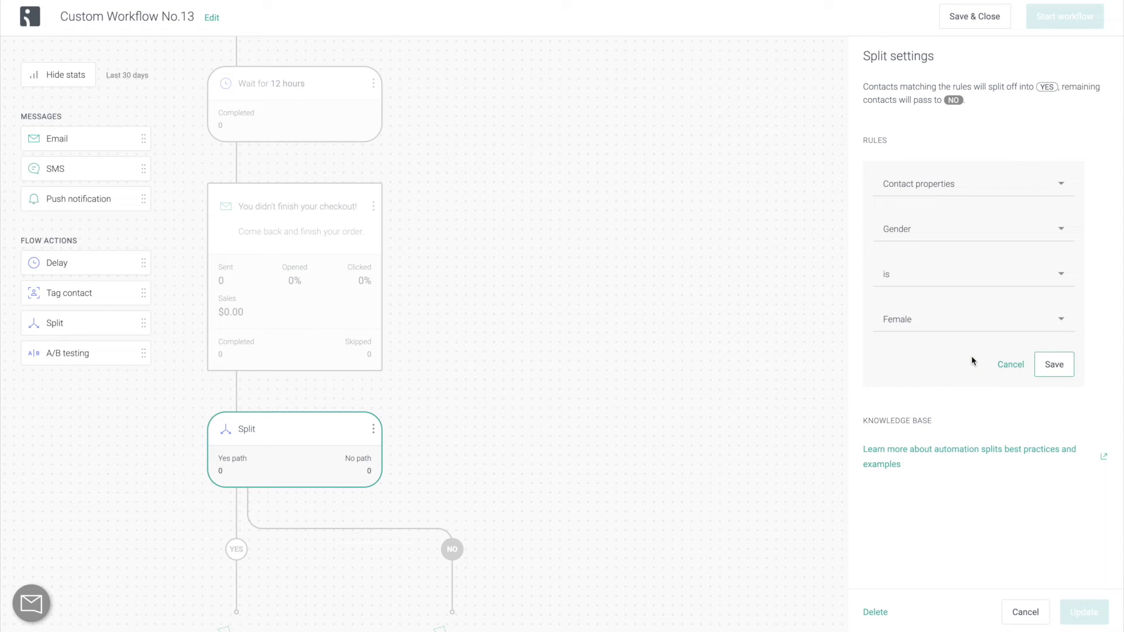
# Change the split rule to Message behavior, Opened Email 'You didn't finish your checkout!'.
pyautogui.click(1018, 188)
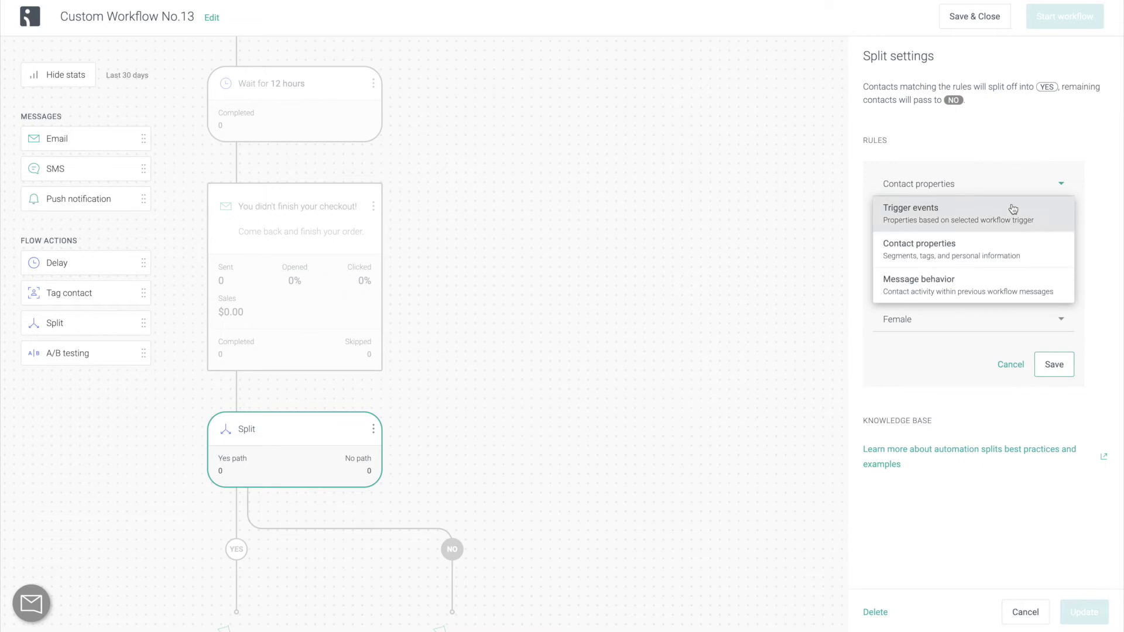
pyautogui.click(1017, 302)
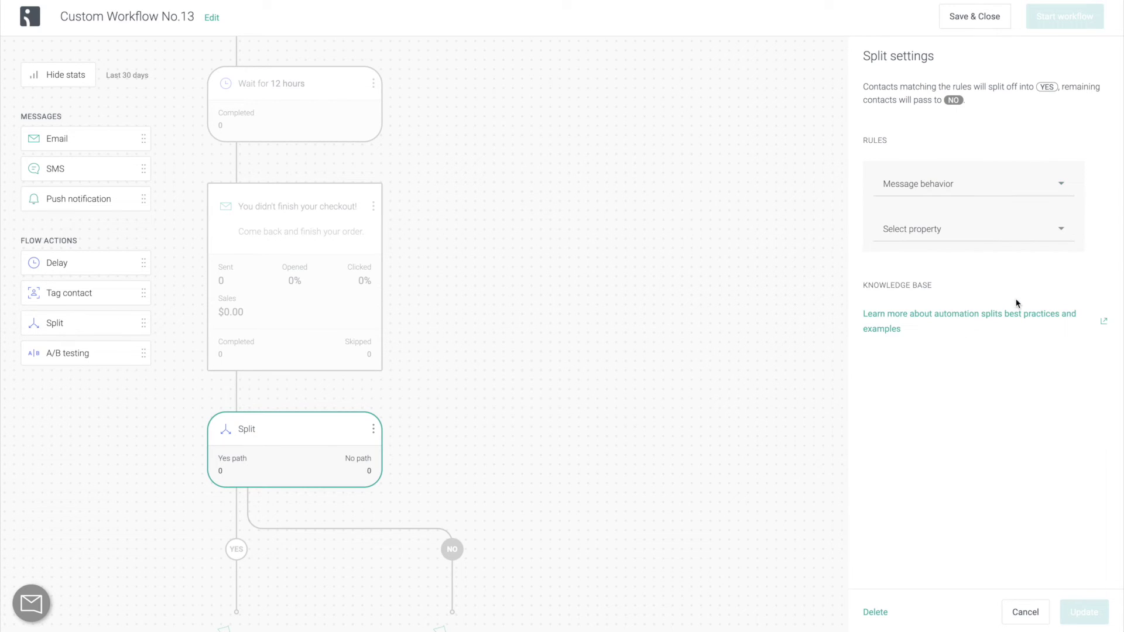
pyautogui.click(1047, 237)
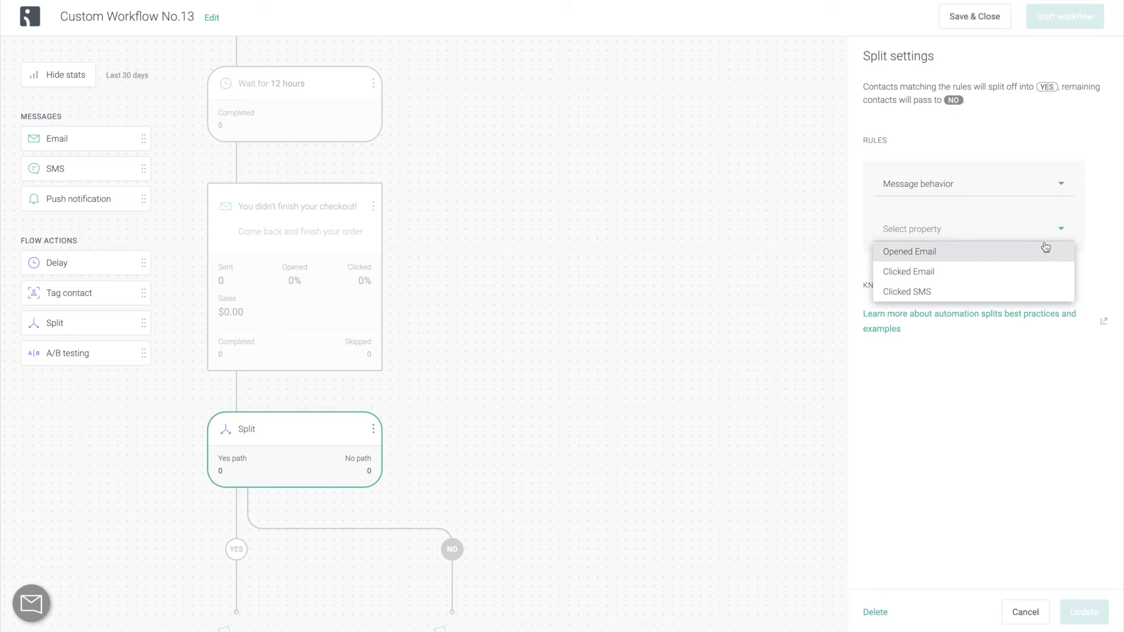
pyautogui.click(1046, 246)
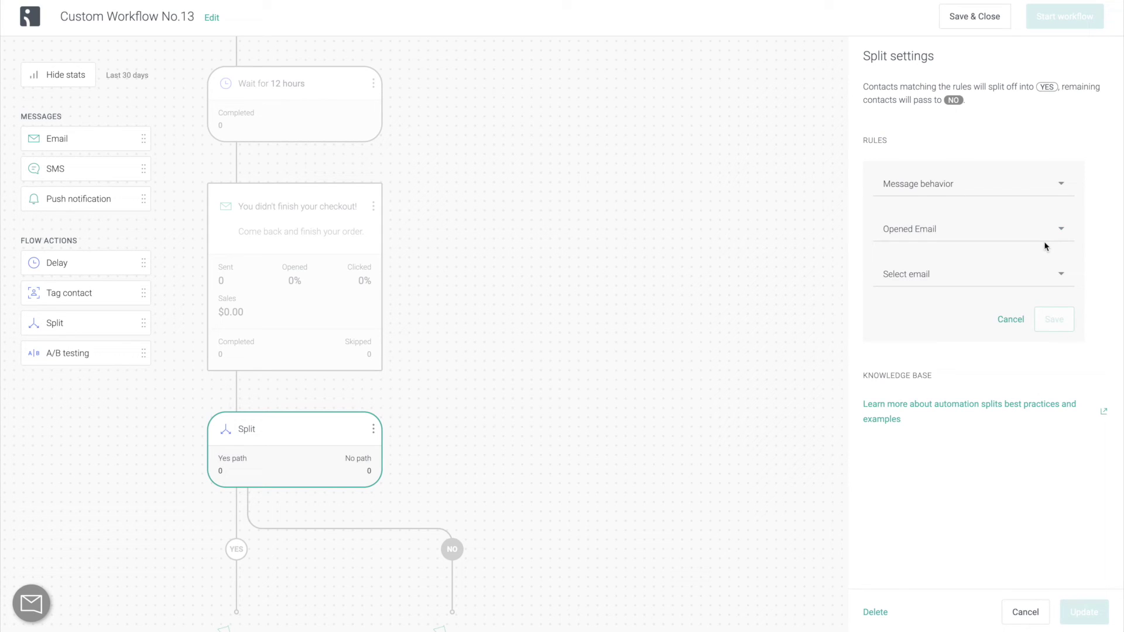
pyautogui.click(1041, 273)
pyautogui.click(1037, 294)
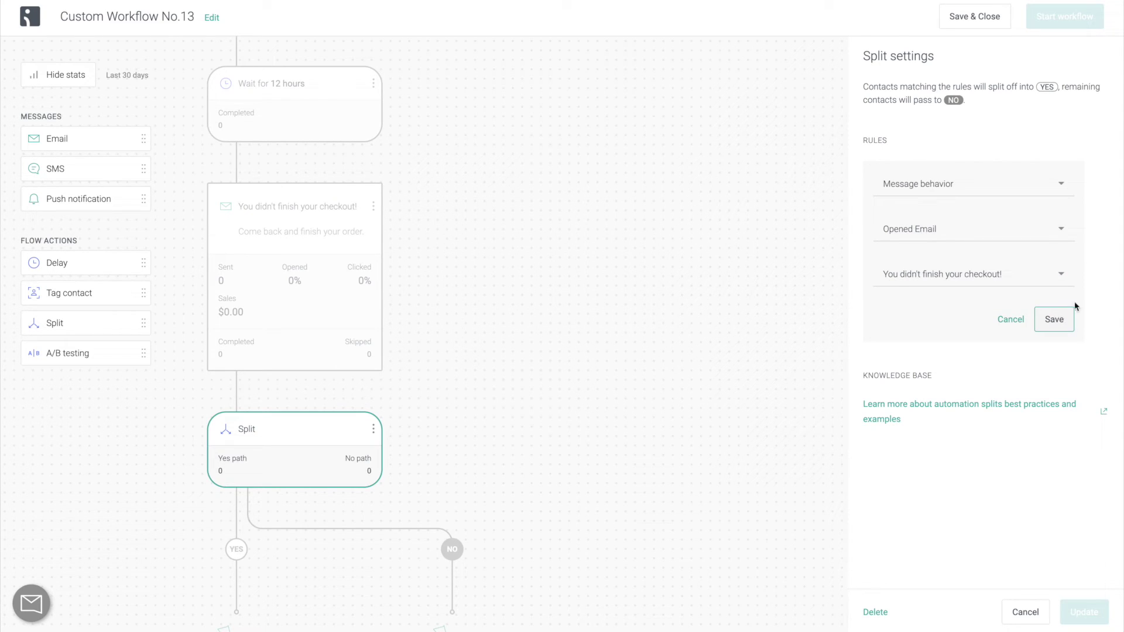
pyautogui.click(1050, 183)
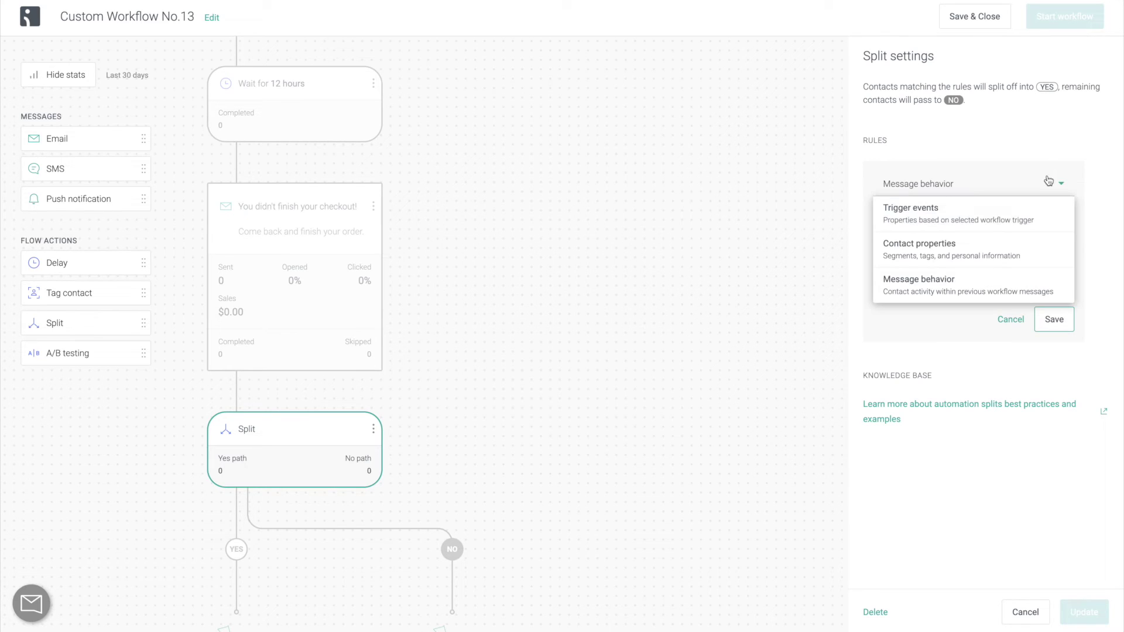
# Switch the split rule to trigger events, Cart sum is 50, and save it.
pyautogui.click(1019, 214)
pyautogui.click(1023, 229)
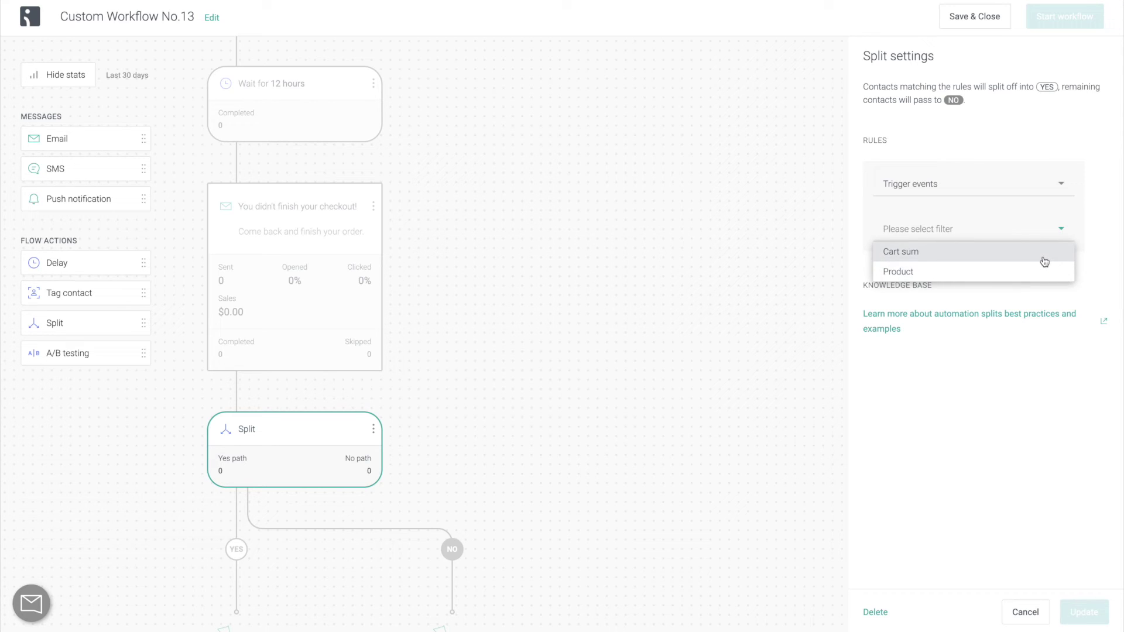
pyautogui.click(1044, 262)
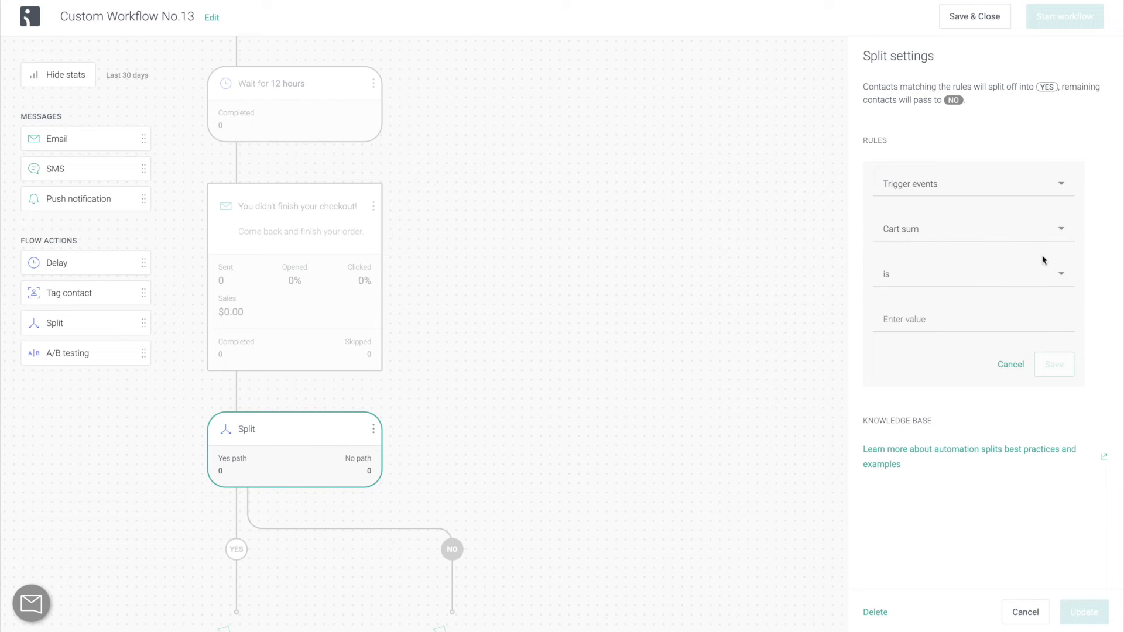
pyautogui.click(1011, 319)
pyautogui.write('50')
pyautogui.click(1046, 360)
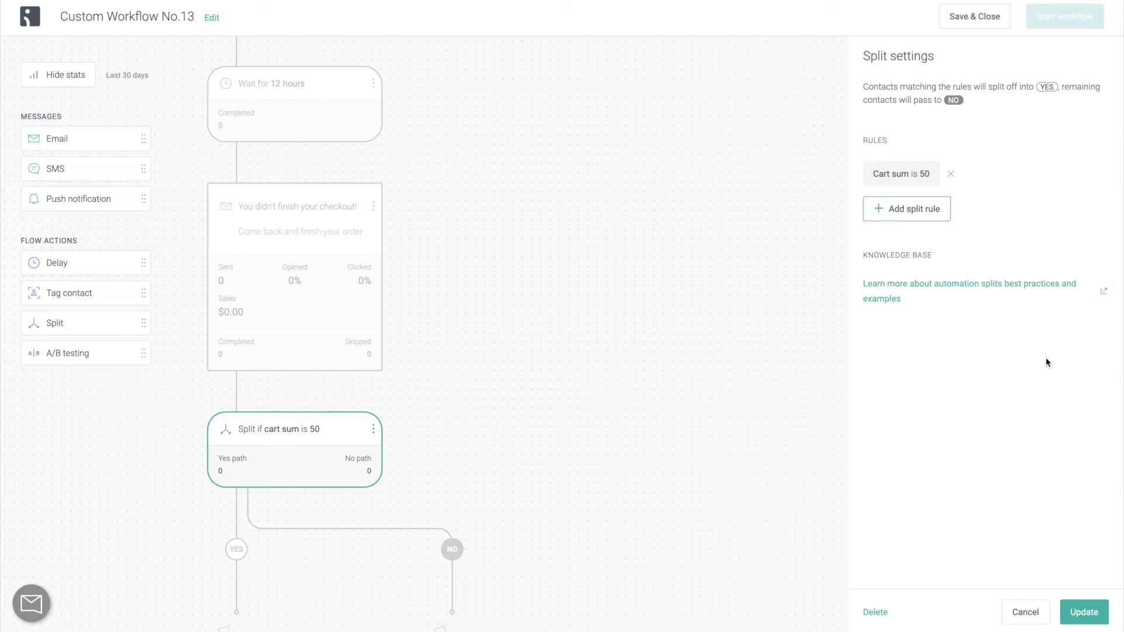
# Apply the split and add a Yes-path email: 'Something special inside...', preheader '10% off your current cart', sender 'The Sweater Weather'.
pyautogui.click(1087, 611)
pyautogui.scroll(-1, 890, 341)
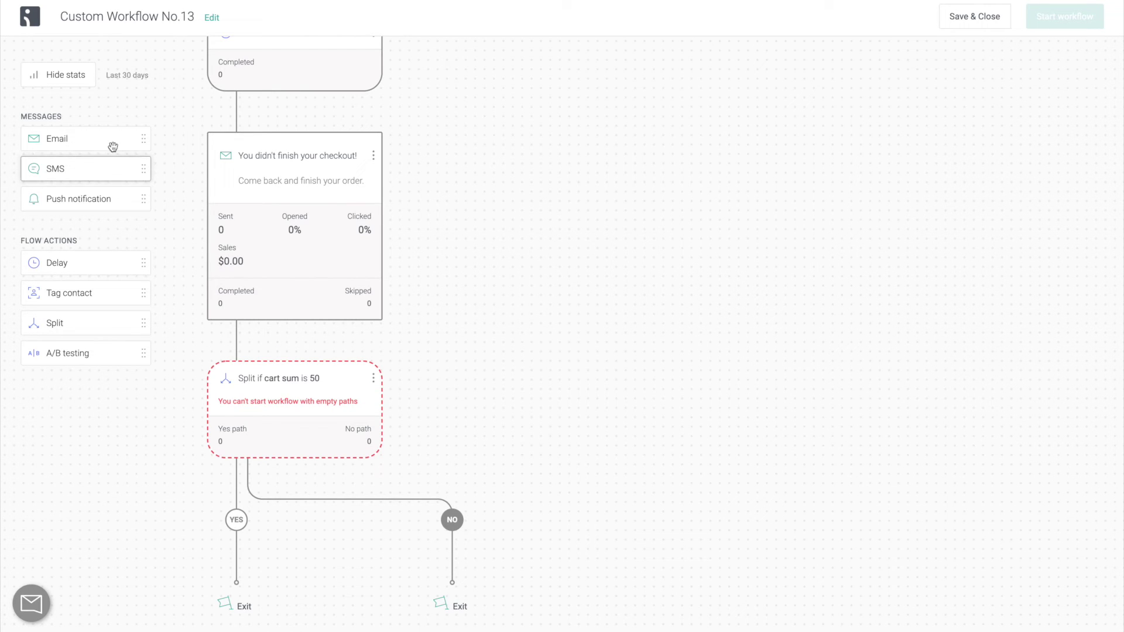
pyautogui.moveTo(111, 143); pyautogui.dragTo(268, 534)
pyautogui.write('Something special inside...')
pyautogui.press('Tab')
pyautogui.write('10% off your current cart')
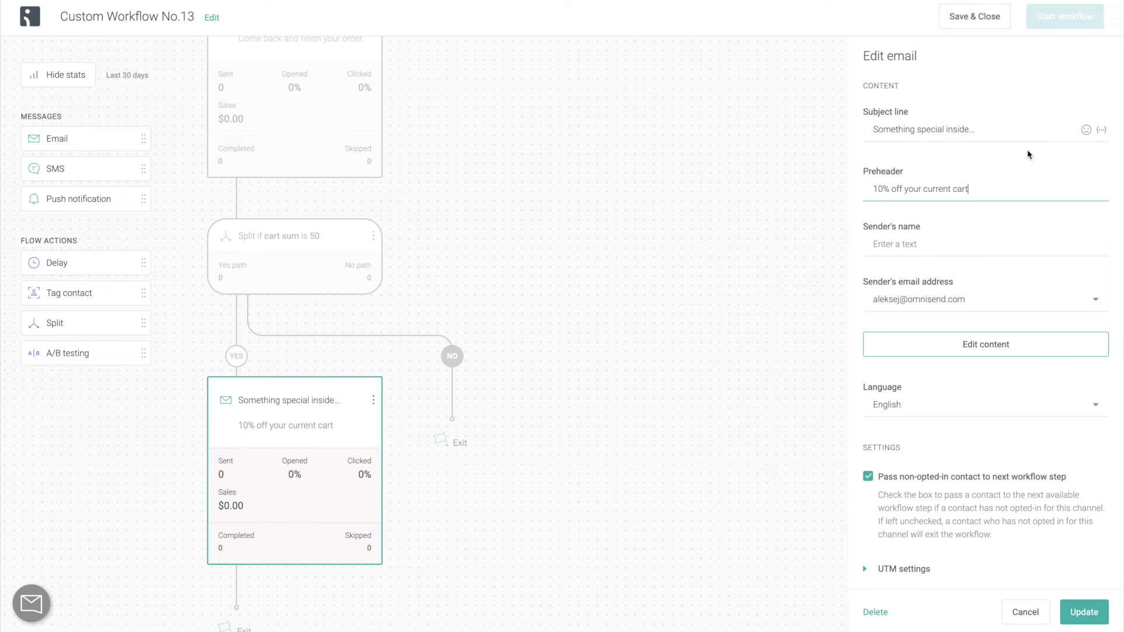
pyautogui.press('Tab')
pyautogui.write('The Sweater Weather')
# Add a discount block titled 'Come back and finish your checkout with 10% off!' and save the email.
pyautogui.click(1036, 345)
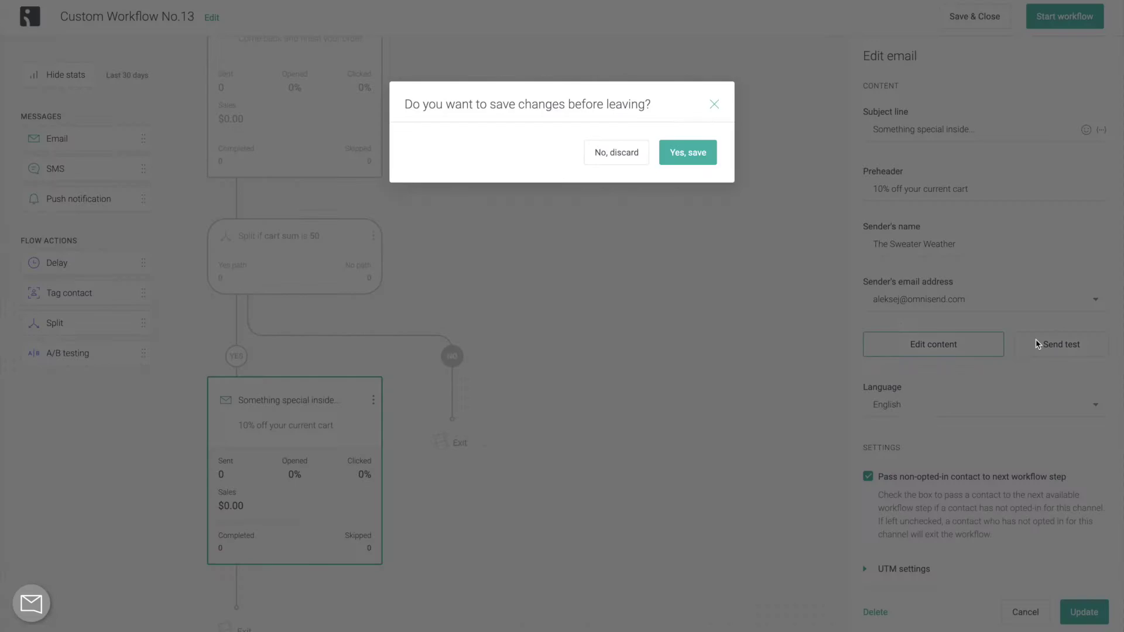
pyautogui.click(691, 152)
pyautogui.moveTo(898, 427); pyautogui.dragTo(643, 417)
pyautogui.write('Come back and finish yo')
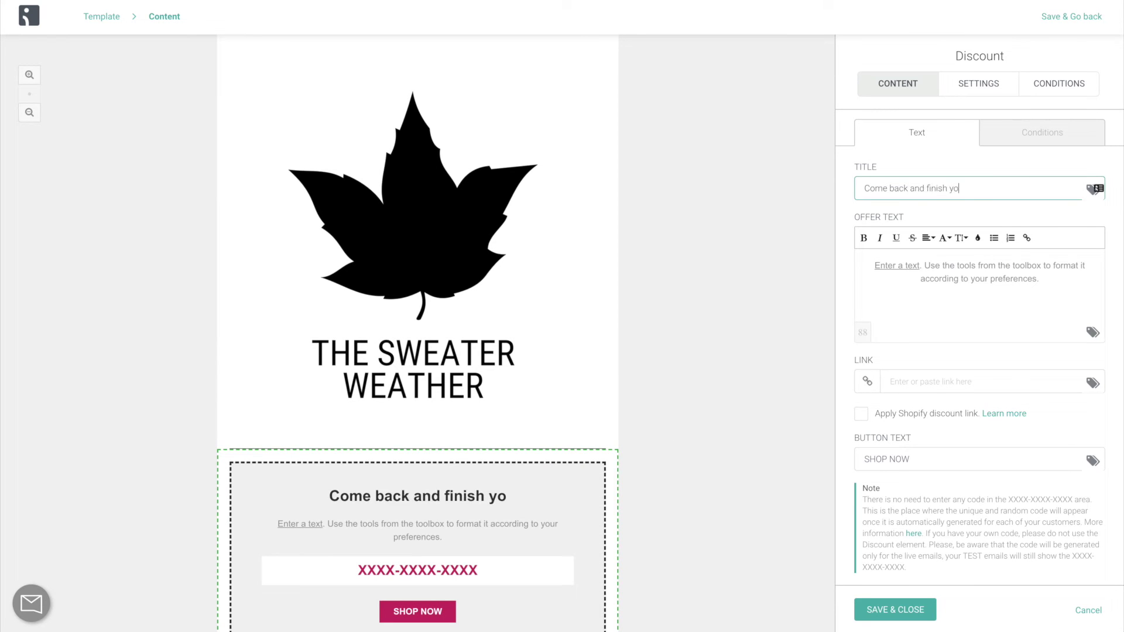
pyautogui.write('ur checkout with 10% off!')
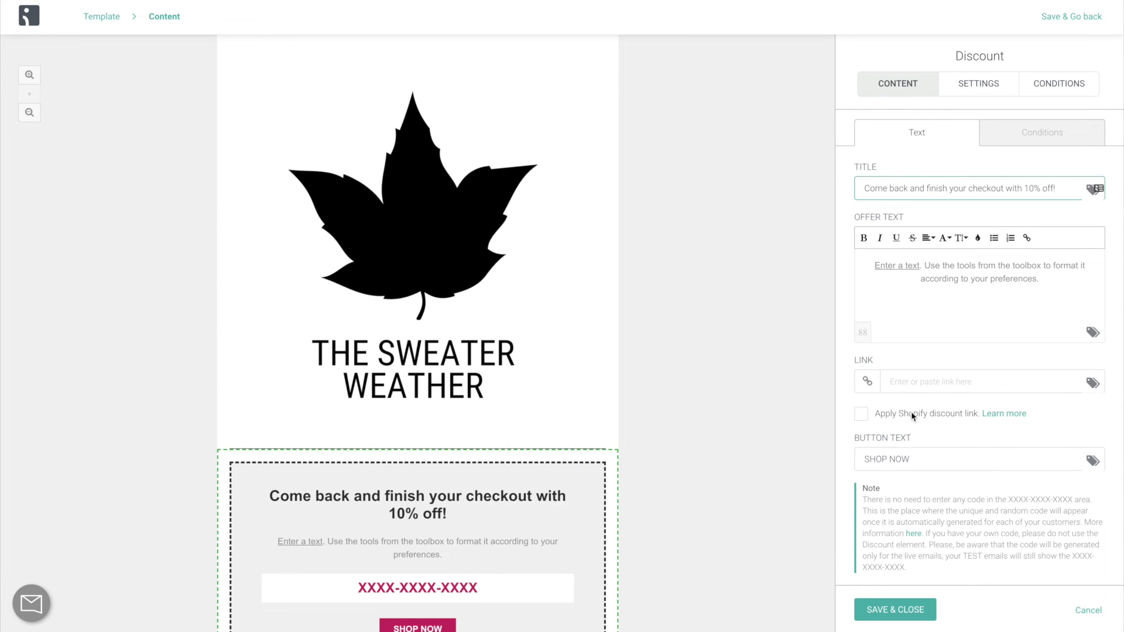
pyautogui.click(894, 610)
pyautogui.click(1052, 595)
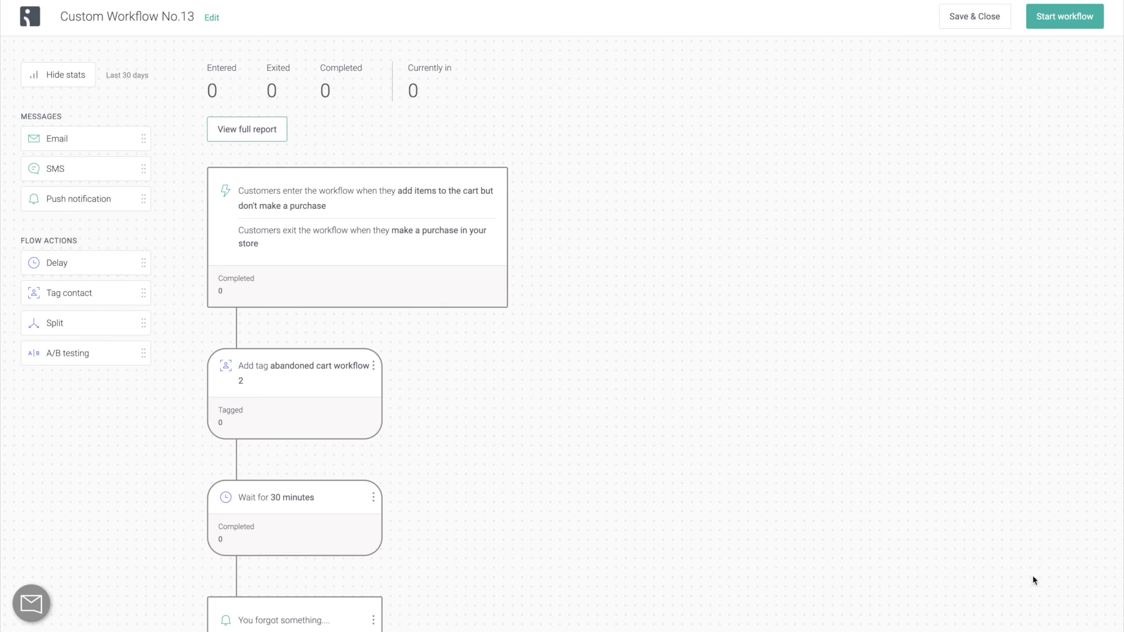
# Add a wait before the discount email with its unit set to hours.
pyautogui.scroll(-6, 617, 508)
pyautogui.scroll(-11, 617, 507)
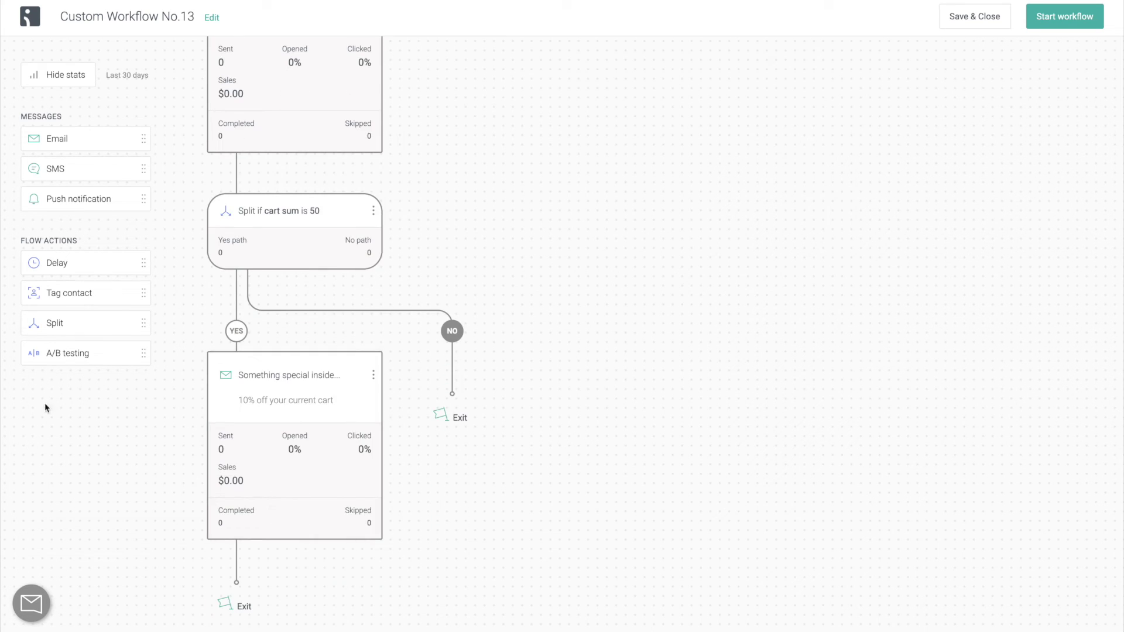
pyautogui.moveTo(94, 262); pyautogui.dragTo(258, 328)
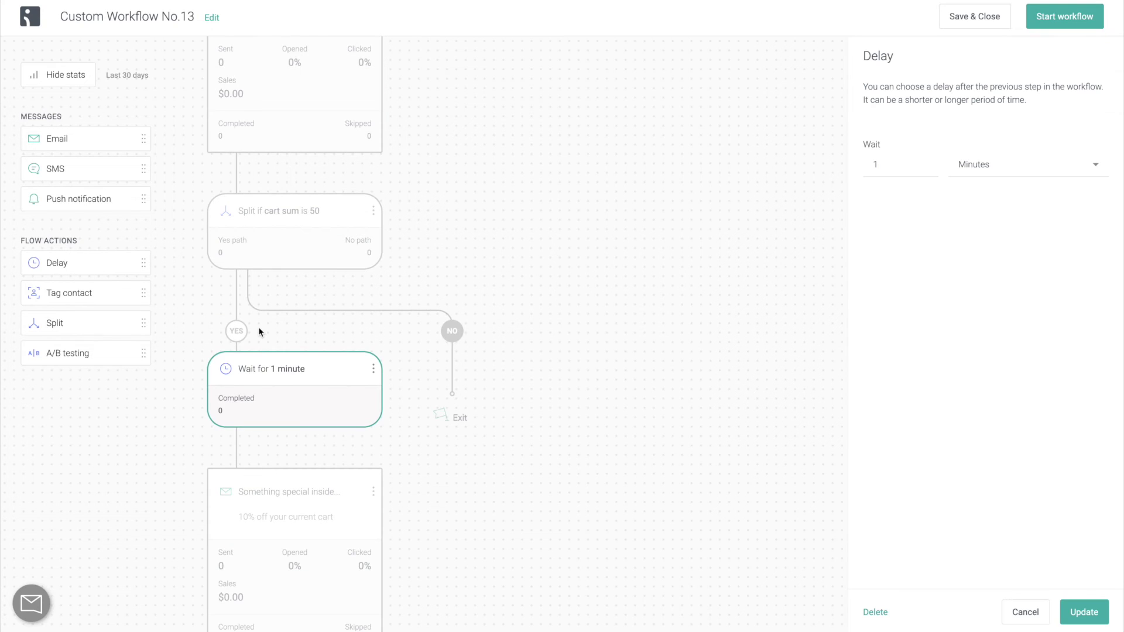
pyautogui.scroll(-1, 798, 283)
pyautogui.click(924, 166)
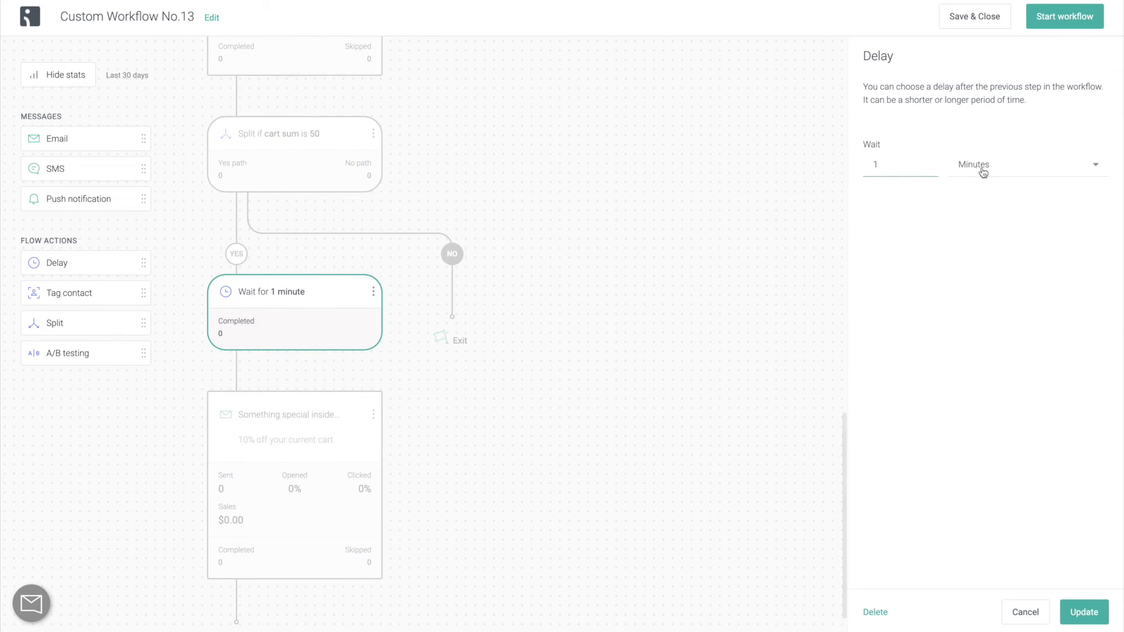
pyautogui.click(984, 171)
pyautogui.click(975, 205)
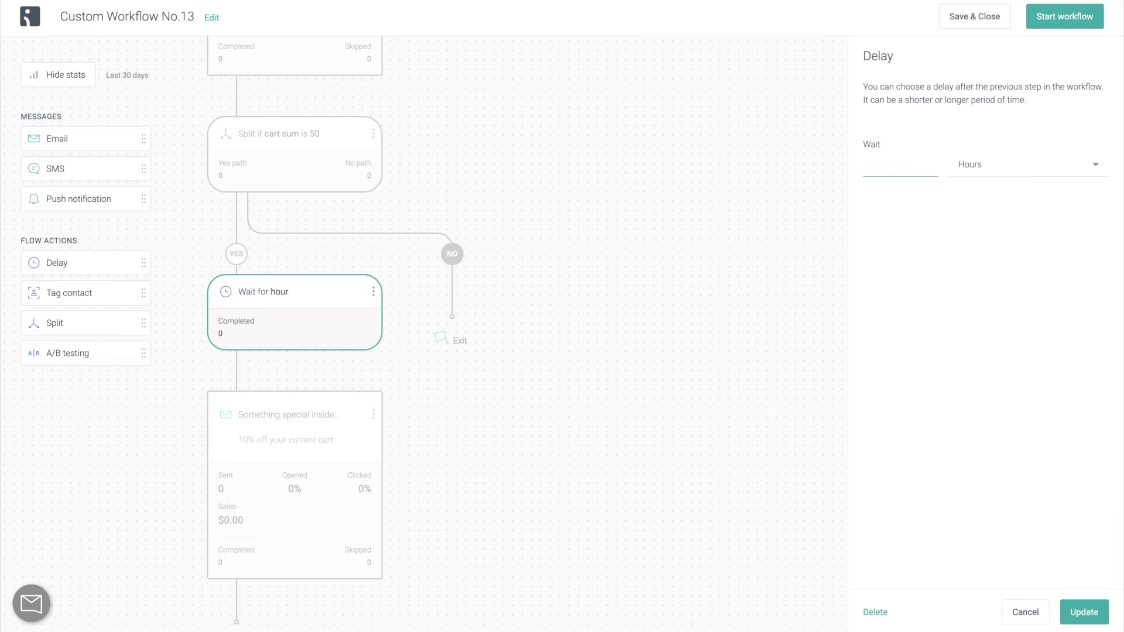
# Set the wait to 24 hours and add a new split after the discount email.
pyautogui.write('24')
pyautogui.press('BackSpace')
pyautogui.press('BackSpace')
pyautogui.write('72')
pyautogui.press('BackSpace')
pyautogui.press('BackSpace')
pyautogui.write('24')
pyautogui.click(1104, 626)
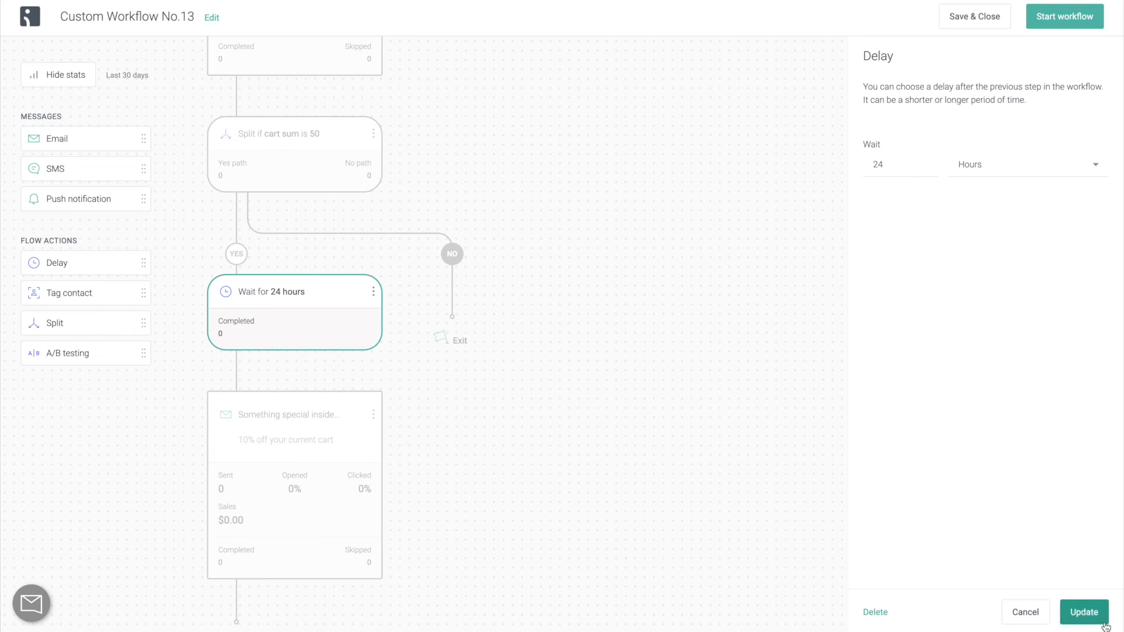
pyautogui.moveTo(123, 321); pyautogui.dragTo(274, 555)
# Save a split rule of Message behavior, Opened Email 'Something special inside...', and add an SMS step to its No path.
pyautogui.click(952, 179)
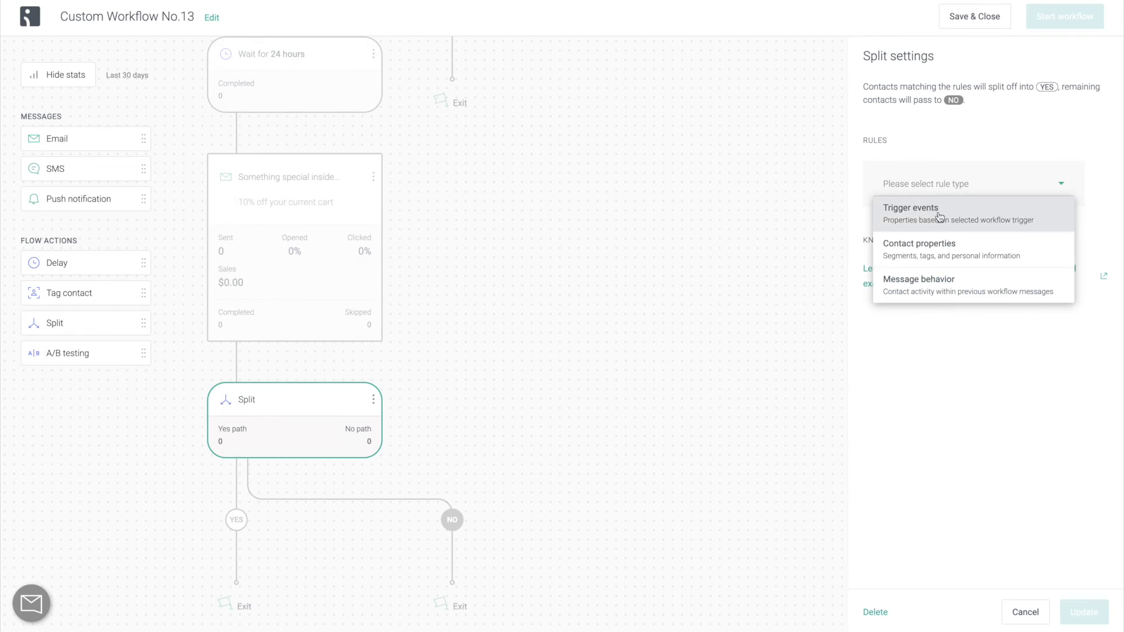
pyautogui.click(1002, 270)
pyautogui.click(991, 227)
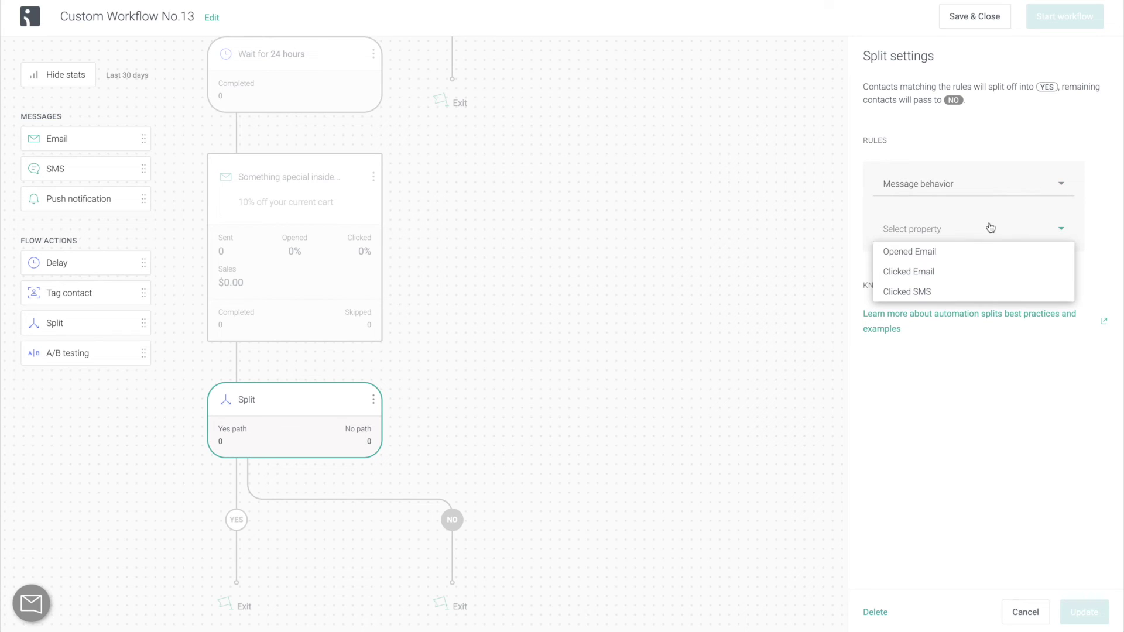
pyautogui.click(974, 251)
pyautogui.click(963, 274)
pyautogui.moveTo(956, 297); pyautogui.dragTo(956, 309)
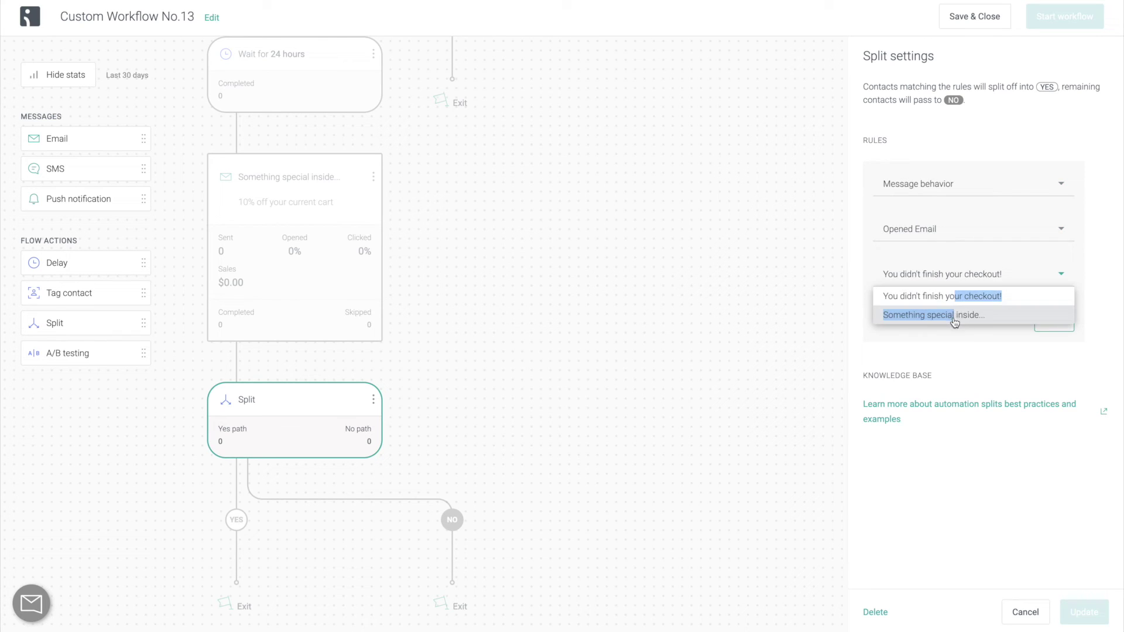
pyautogui.click(956, 315)
pyautogui.click(1065, 329)
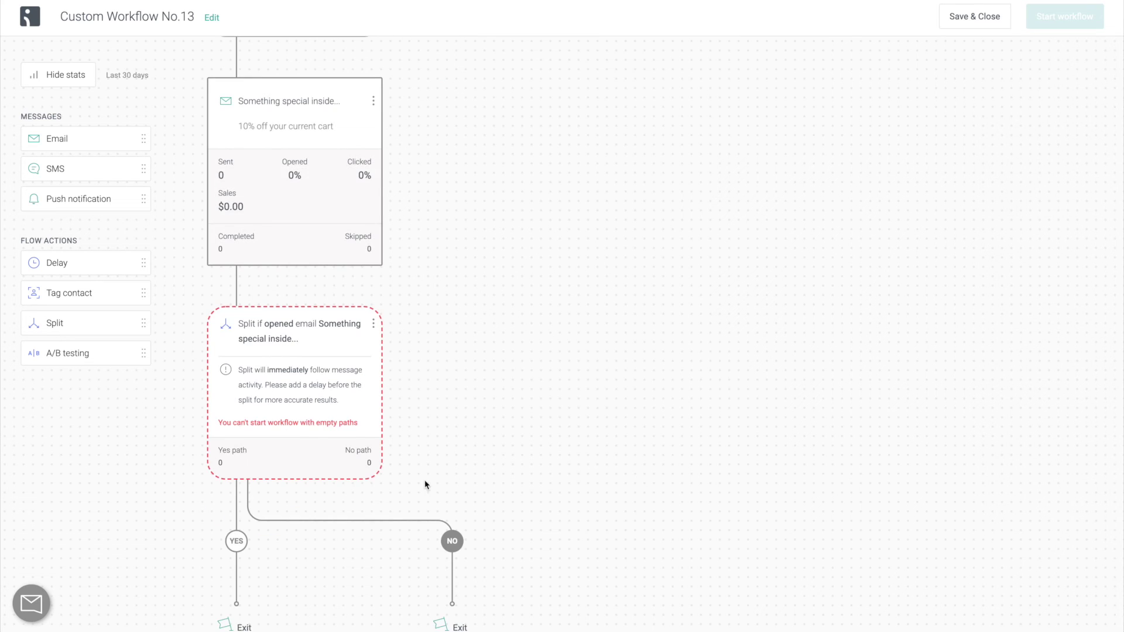
pyautogui.moveTo(110, 164); pyautogui.dragTo(453, 519)
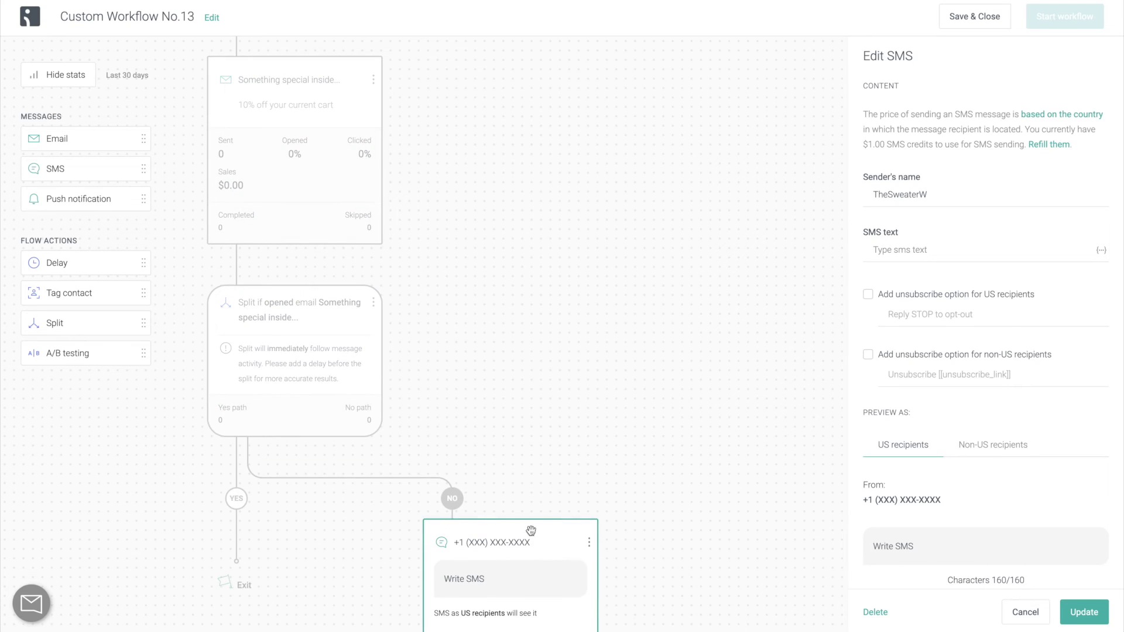
# Write the SMS 'Check your inbox! There's a 10% off your order coupon waiting for you.' with US and non-US unsubscribe options.
pyautogui.click(1009, 251)
pyautogui.write('C')
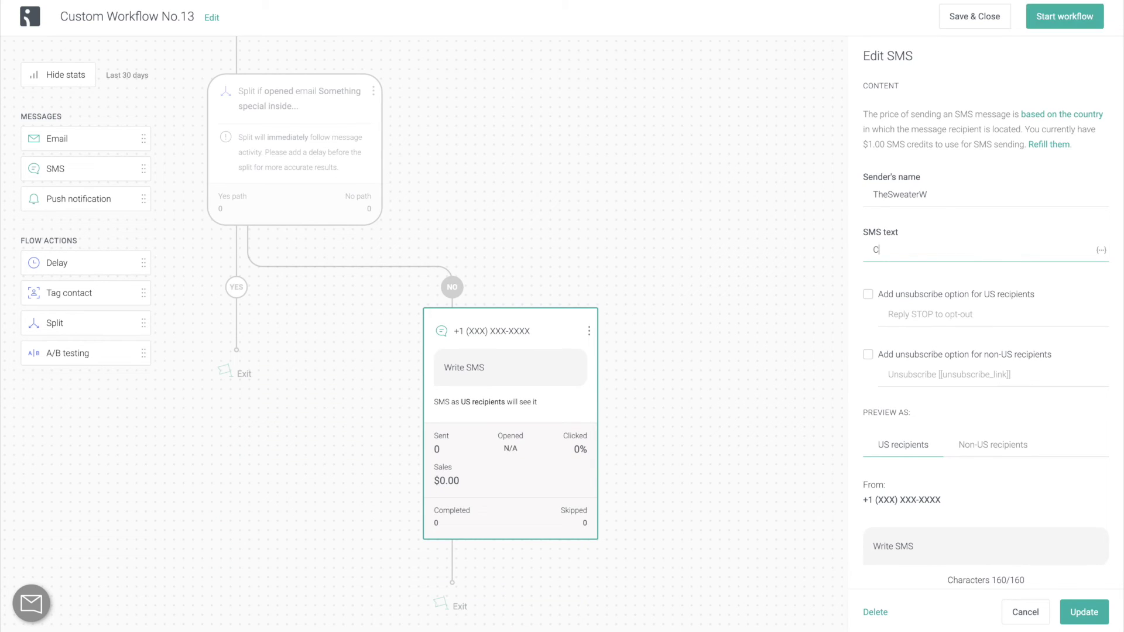
pyautogui.write("heck your inbox! There's a ")
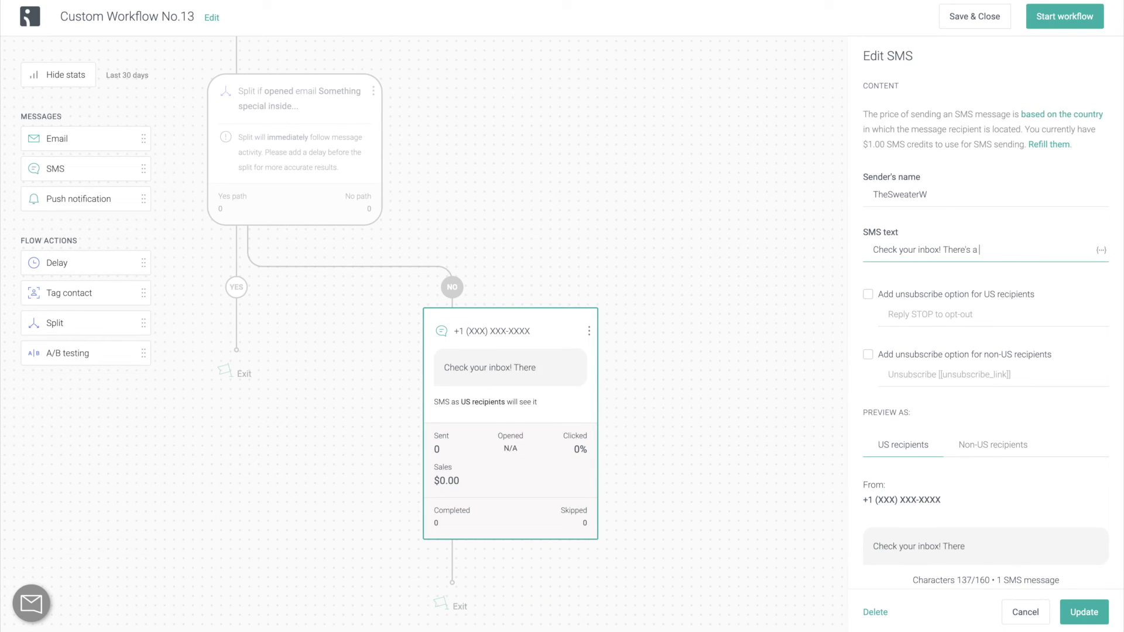
pyautogui.write('10% off your order coupon waiting for you.')
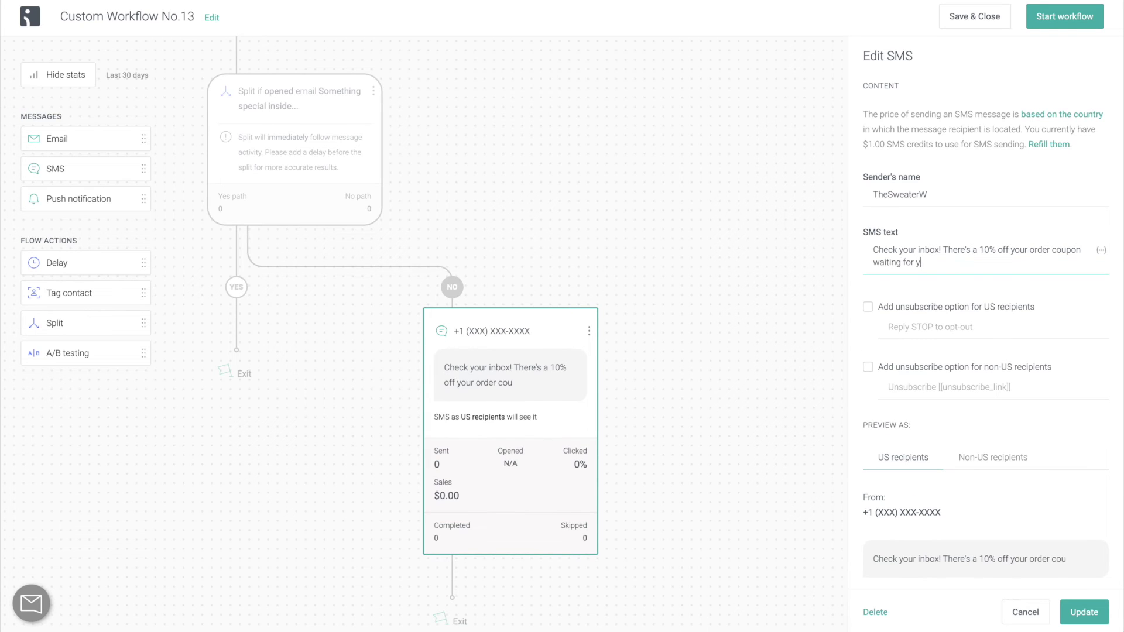
pyautogui.click(992, 305)
pyautogui.click(948, 367)
pyautogui.scroll(-3, 1032, 514)
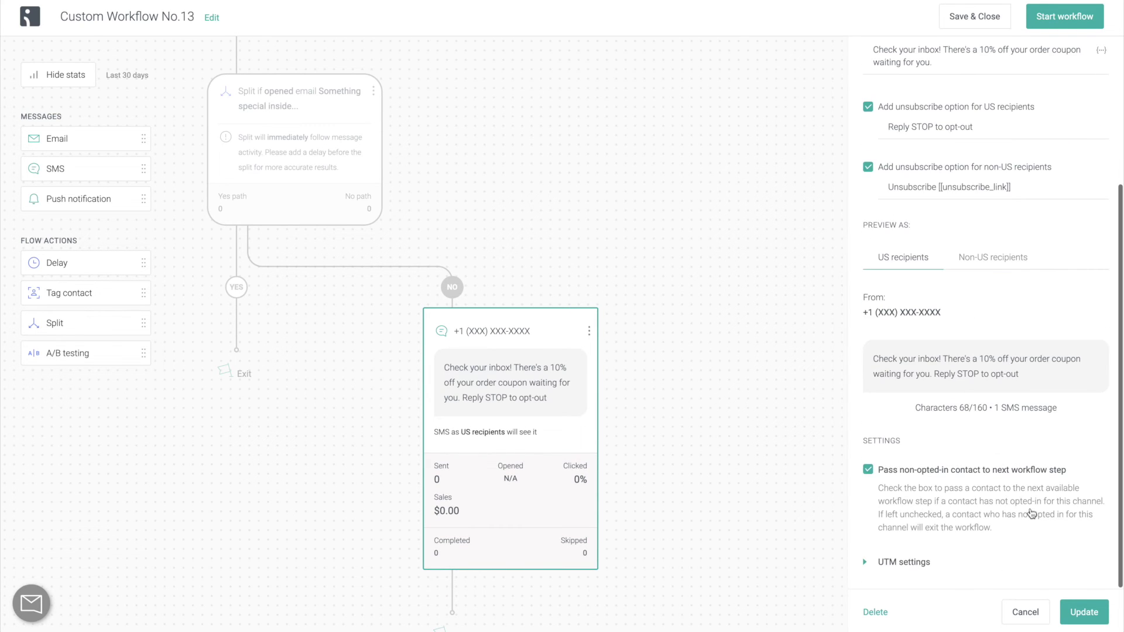
pyautogui.click(1084, 612)
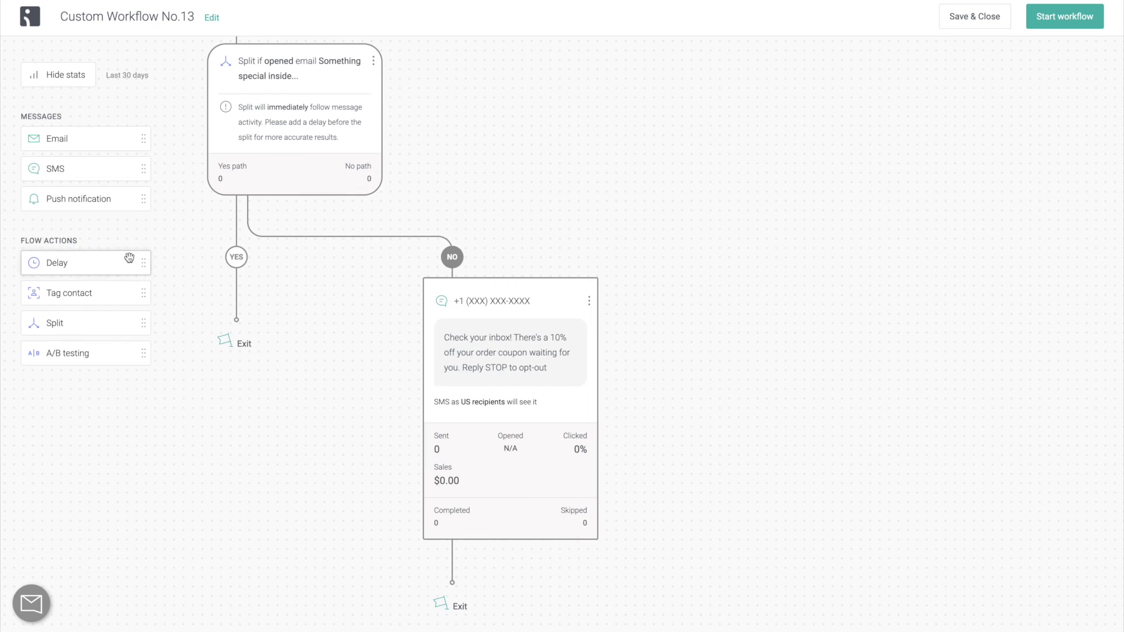
# Add a wait of 1 day before the SMS.
pyautogui.moveTo(129, 259); pyautogui.dragTo(515, 260)
pyautogui.click(1024, 166)
pyautogui.click(992, 227)
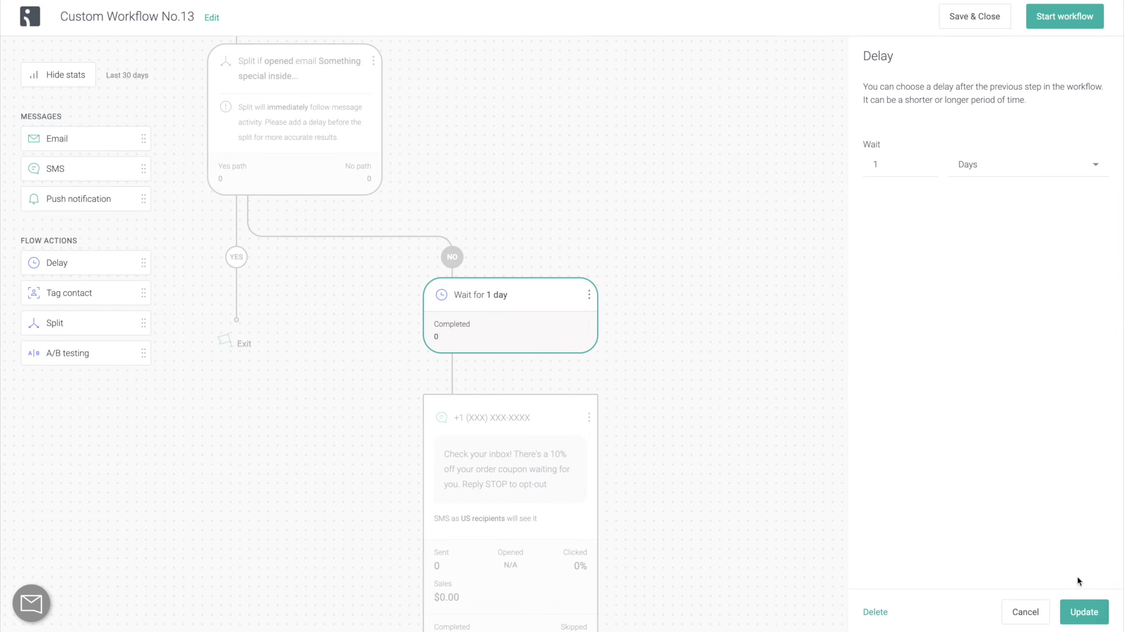
# Confirm the 1-day wait and scroll back up to the 'Split if cart sum is 50' node.
pyautogui.click(1086, 614)
pyautogui.scroll(9, 673, 211)
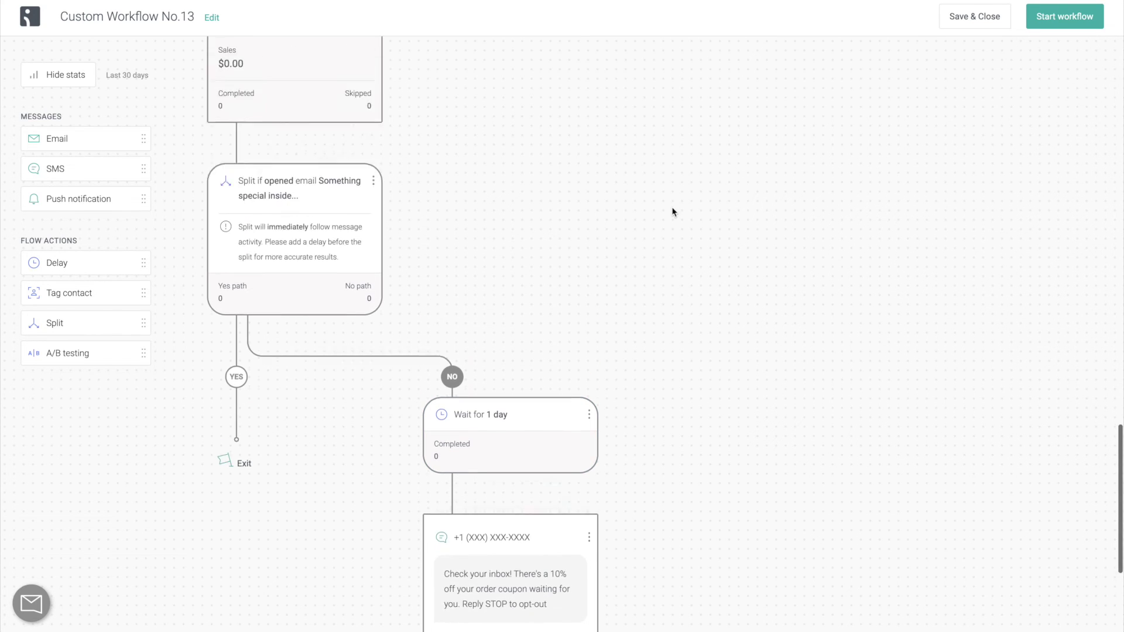
pyautogui.scroll(2, 673, 212)
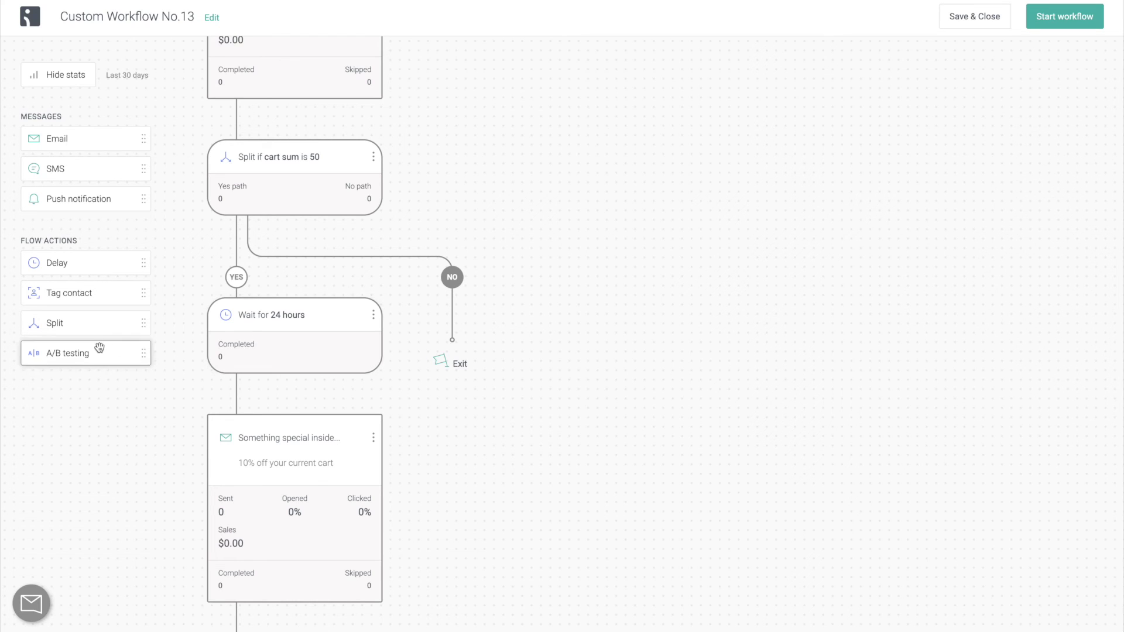
# Add an A/B test on the cart-sum No path with a 50/50 split and an email on path A.
pyautogui.moveTo(97, 351); pyautogui.dragTo(494, 271)
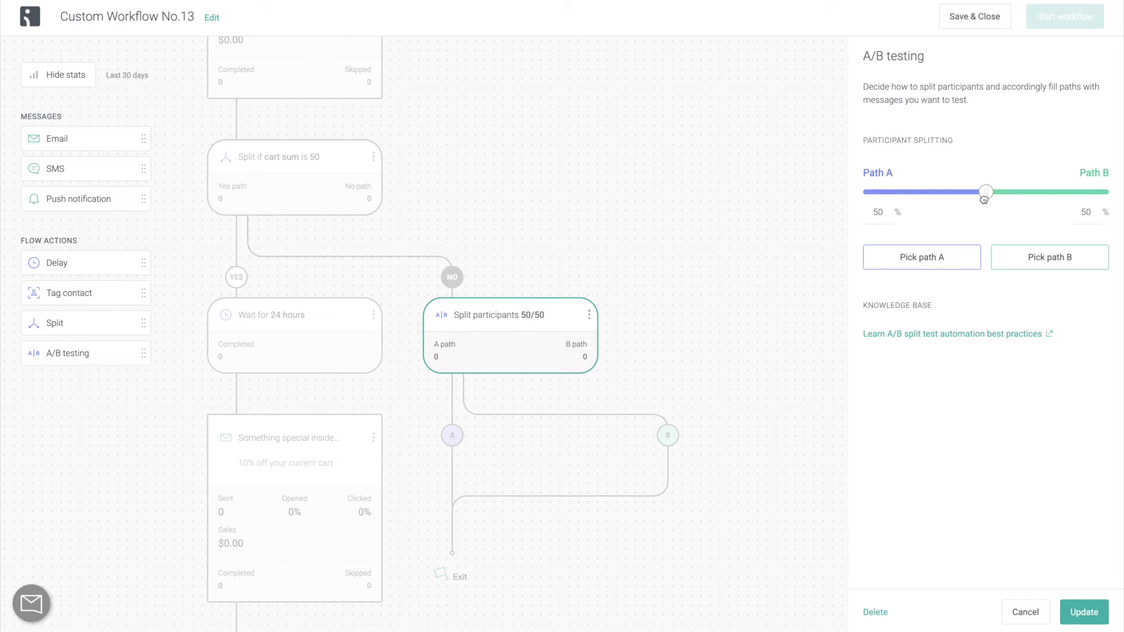
pyautogui.moveTo(986, 194); pyautogui.dragTo(990, 198)
pyautogui.click(956, 268)
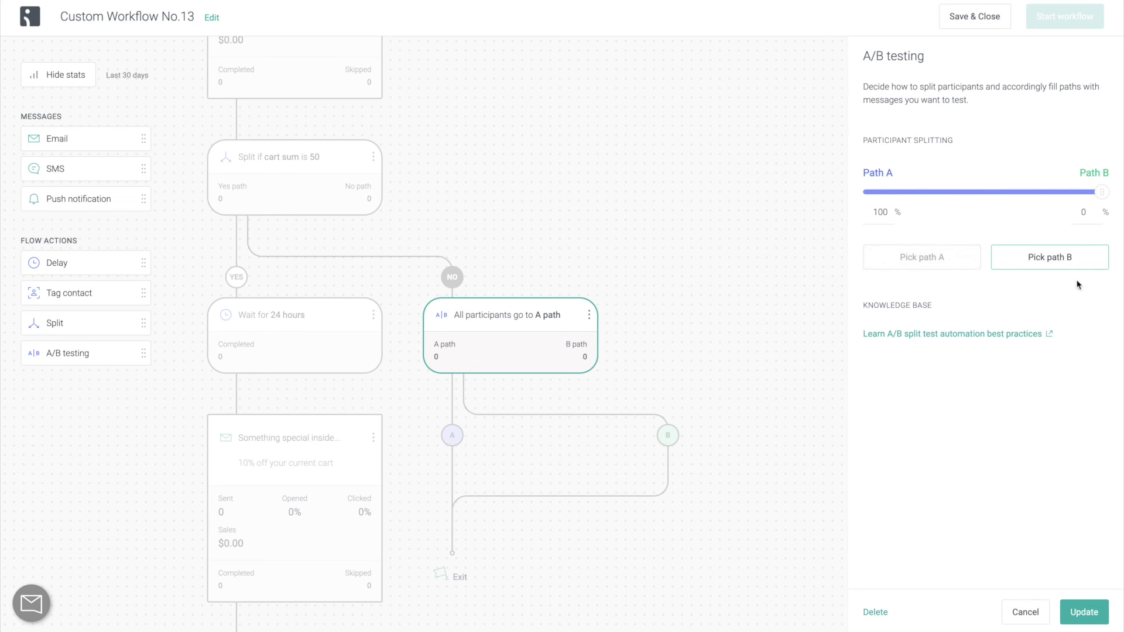
pyautogui.click(1090, 261)
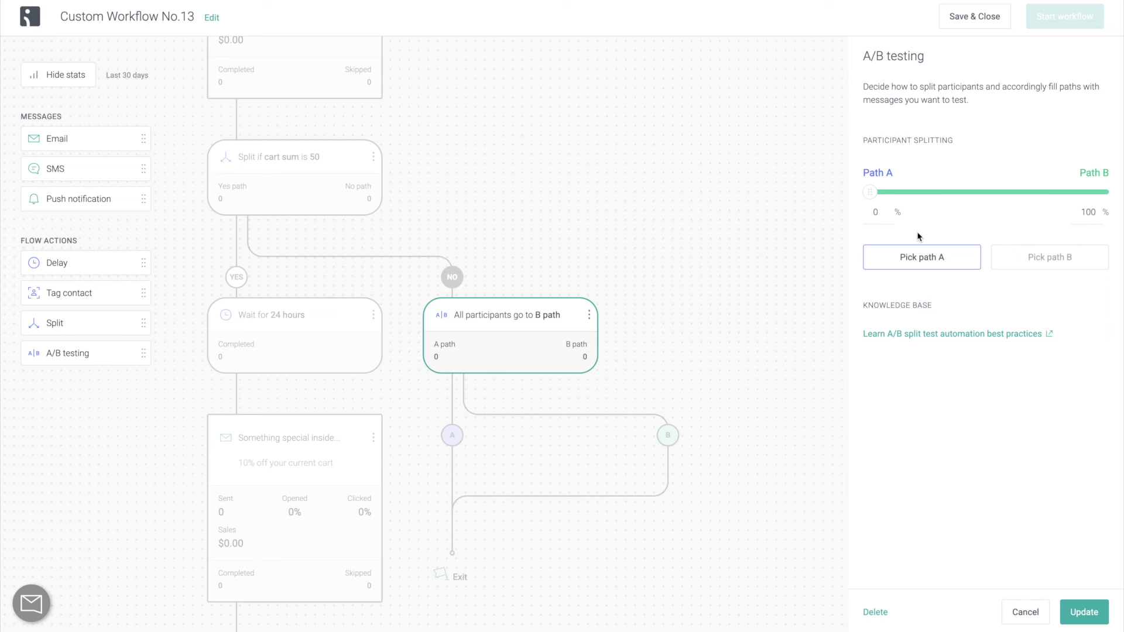
pyautogui.click(890, 212)
pyautogui.press('BackSpace')
pyautogui.write('50')
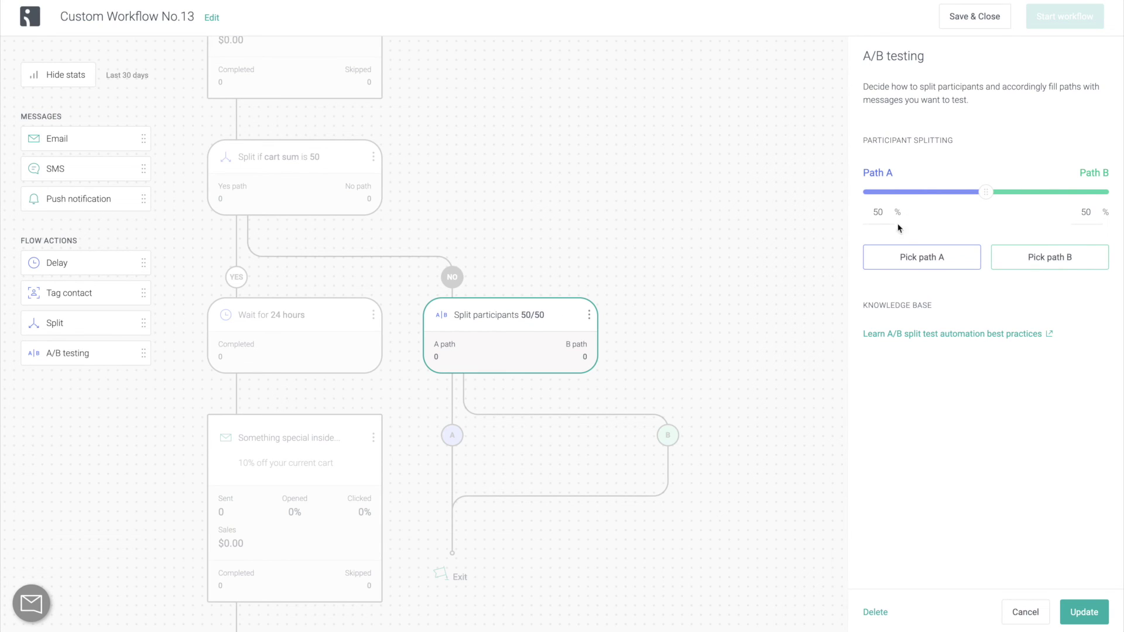
pyautogui.scroll(-3, 527, 410)
pyautogui.moveTo(57, 139); pyautogui.dragTo(456, 328)
# Give the path A email subject 'email 1', preheader 'preheader 1', sender 'The Sweater Weather'.
pyautogui.write('email 1')
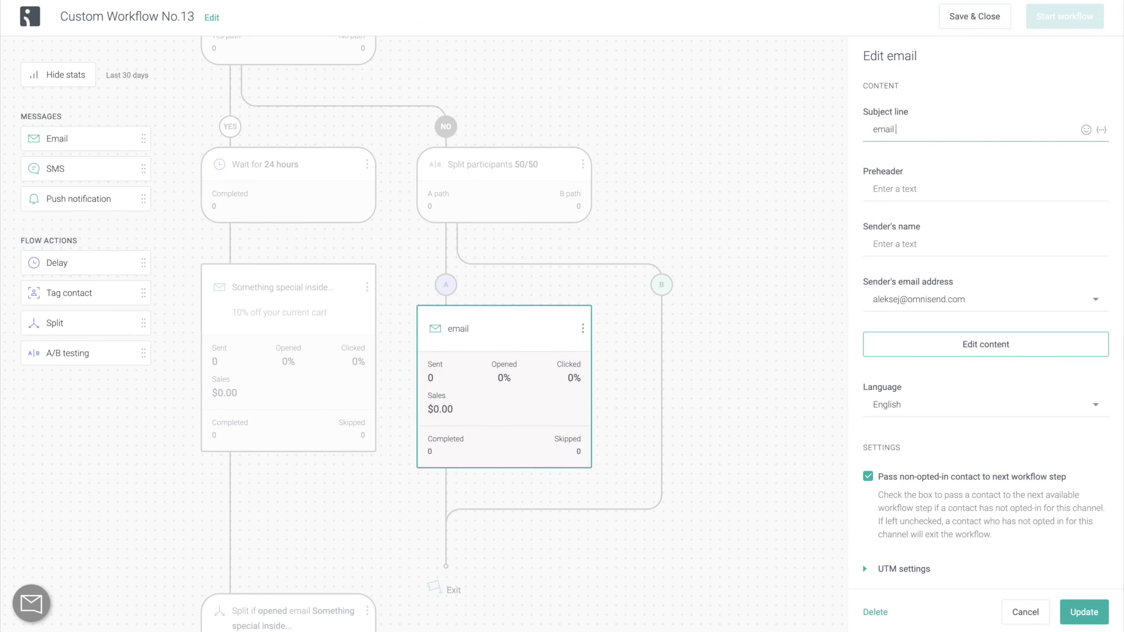
pyautogui.press('Tab')
pyautogui.write('preheader 1')
pyautogui.press('Tab')
pyautogui.write('The Sweater Weather')
# Add a path B email with subject 'email 2', preheader 'preheader 2', sender 'The Sweater Weather', and save it.
pyautogui.moveTo(76, 138); pyautogui.dragTo(665, 328)
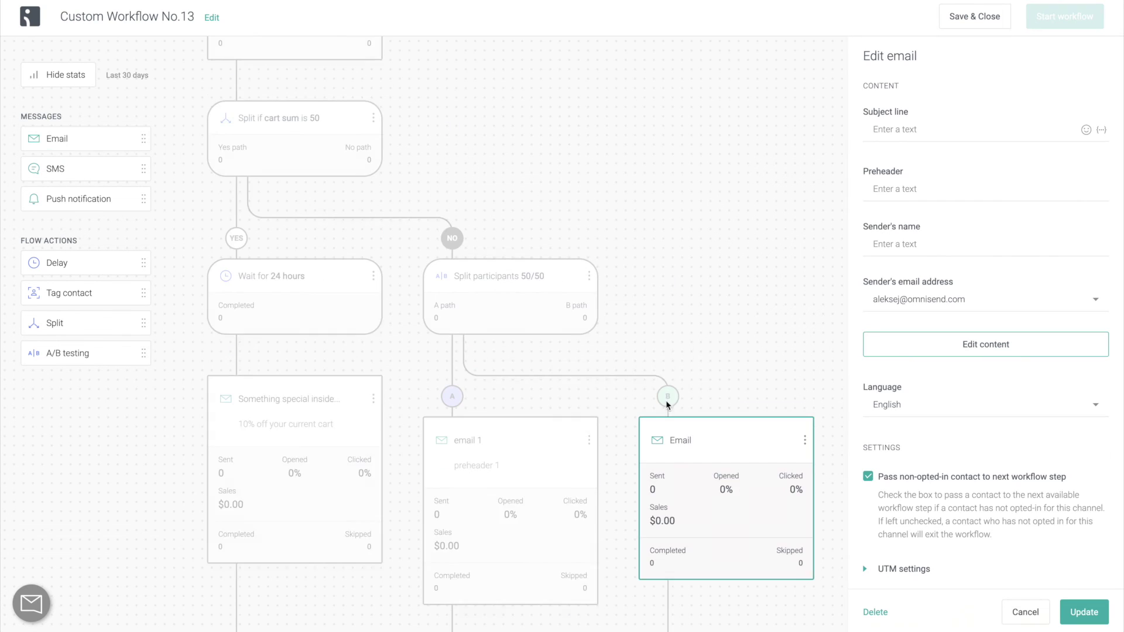
pyautogui.write('email 2')
pyautogui.press('Tab')
pyautogui.write('preheader 2')
pyautogui.press('Tab')
pyautogui.write('The Sweater Weather')
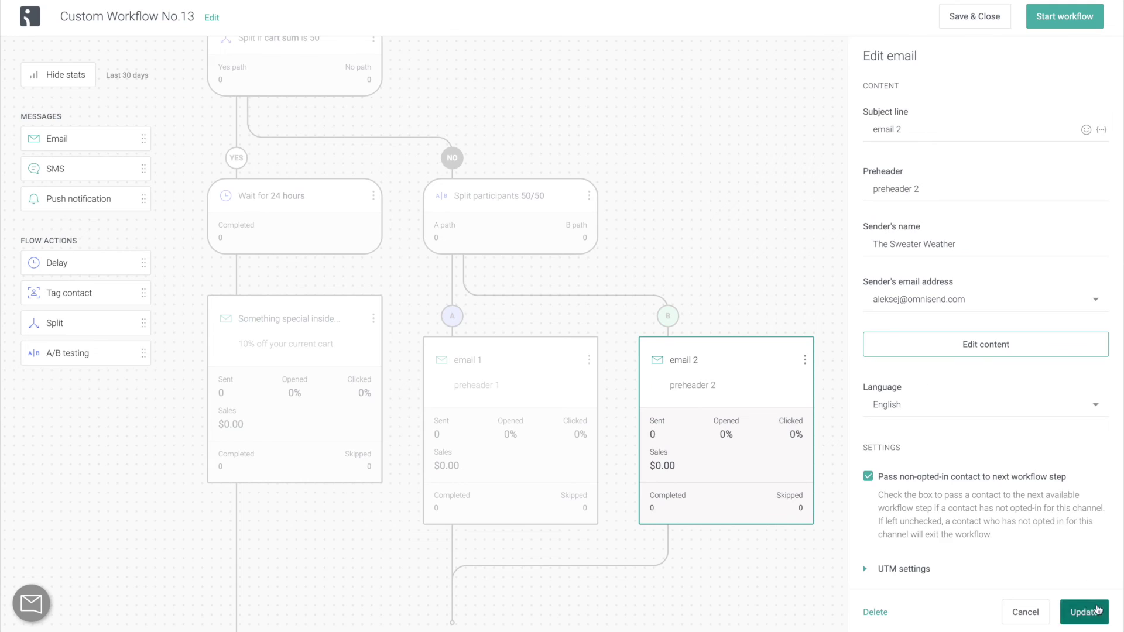
pyautogui.click(1084, 612)
pyautogui.scroll(-2, 990, 553)
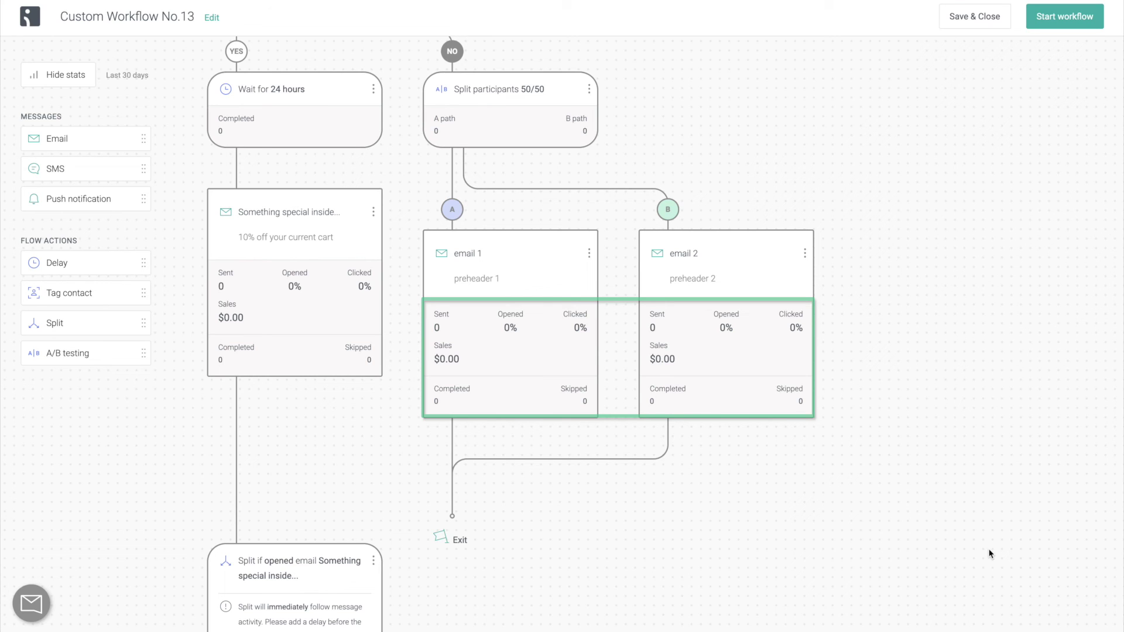
pyautogui.scroll(-2, 990, 554)
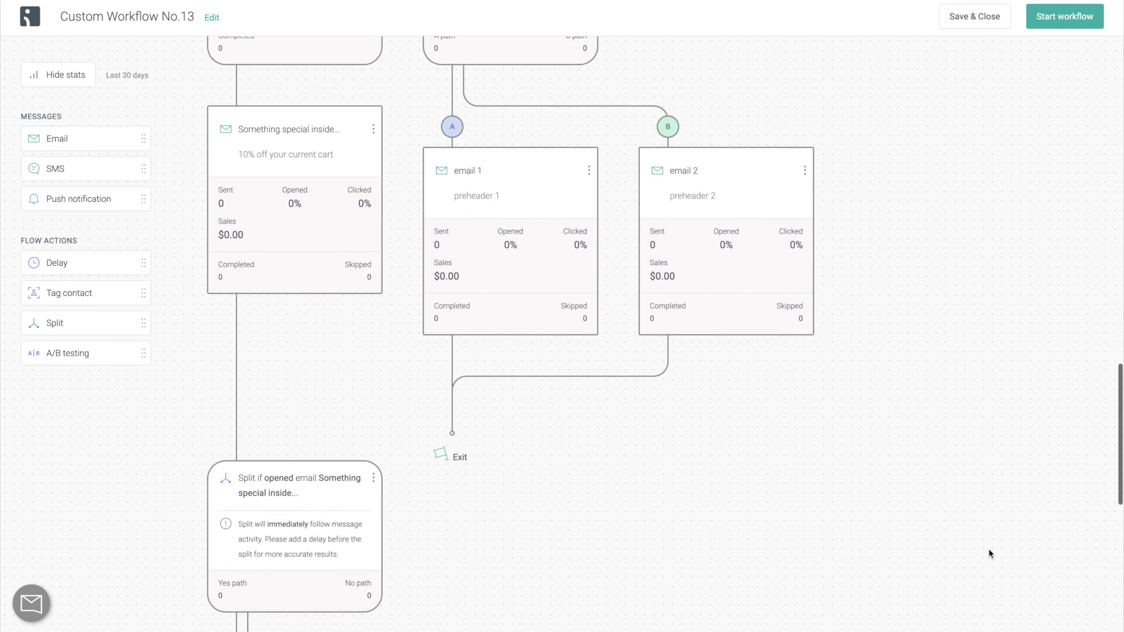
# Add a 1-day wait after email 1.
pyautogui.moveTo(88, 262); pyautogui.dragTo(467, 337)
pyautogui.click(1029, 164)
pyautogui.click(989, 227)
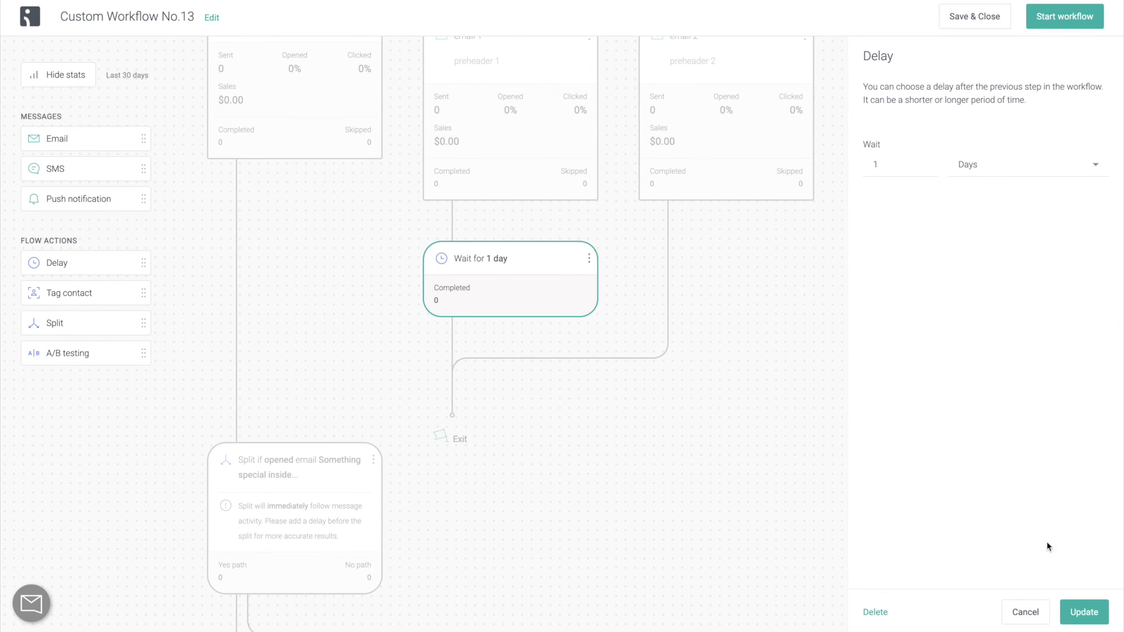
# Add 'email 3' after the wait with preheader 'preheader 3' and the pasted sender name.
pyautogui.moveTo(136, 138); pyautogui.dragTo(457, 337)
pyautogui.click(996, 130)
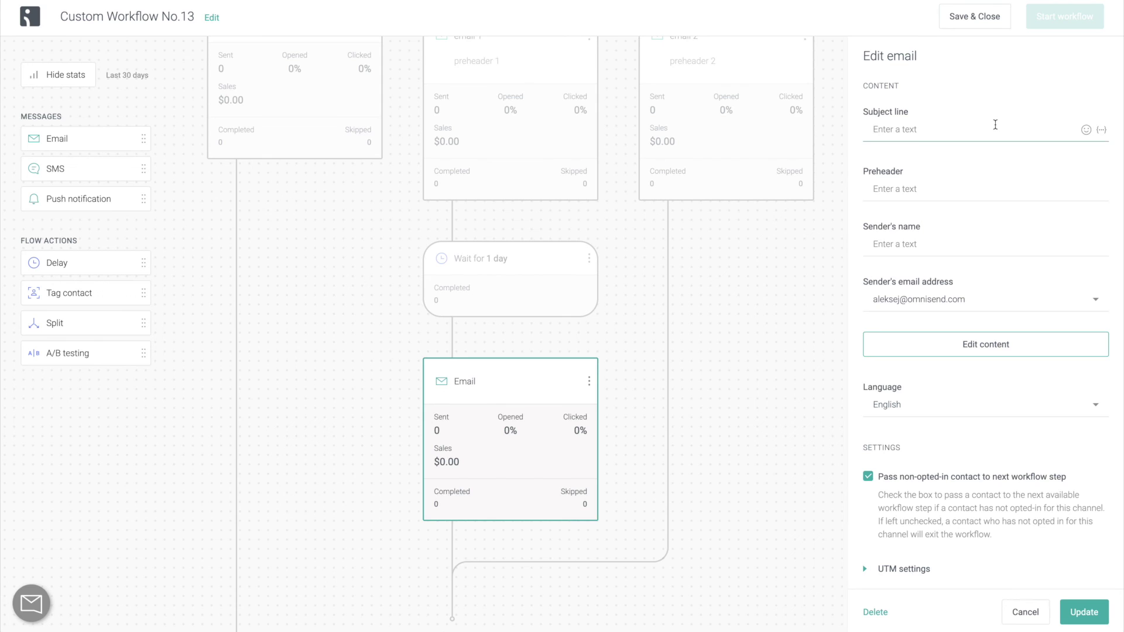
pyautogui.write('email 3')
pyautogui.press('Tab')
pyautogui.write('preheader 3')
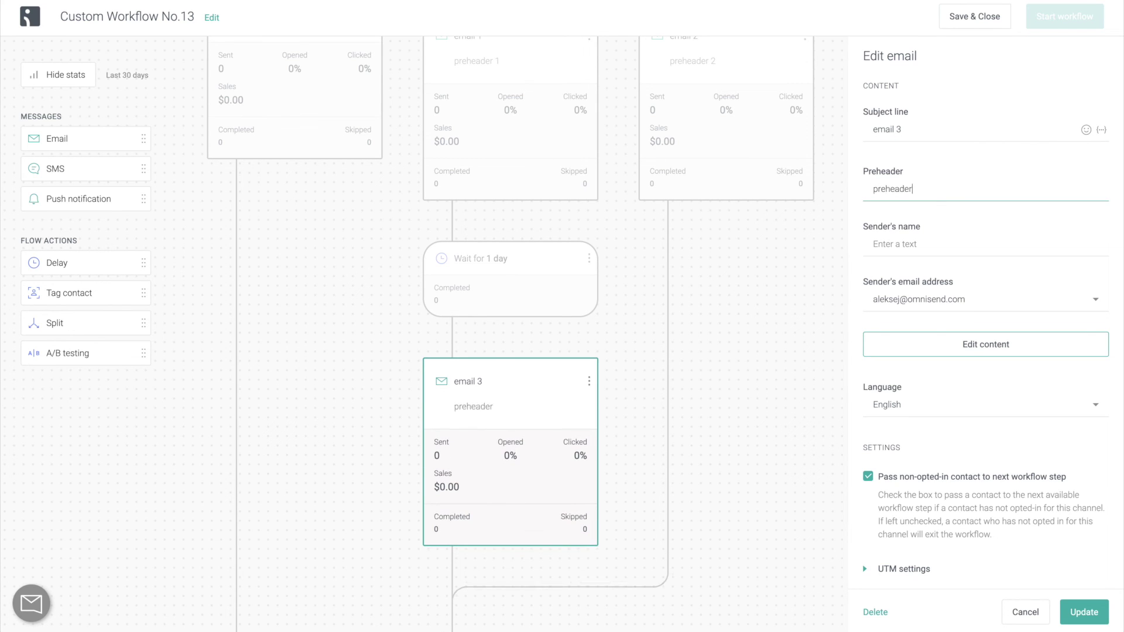
pyautogui.press('Tab')
pyautogui.write('The Awesome Shop')
pyautogui.click(1084, 612)
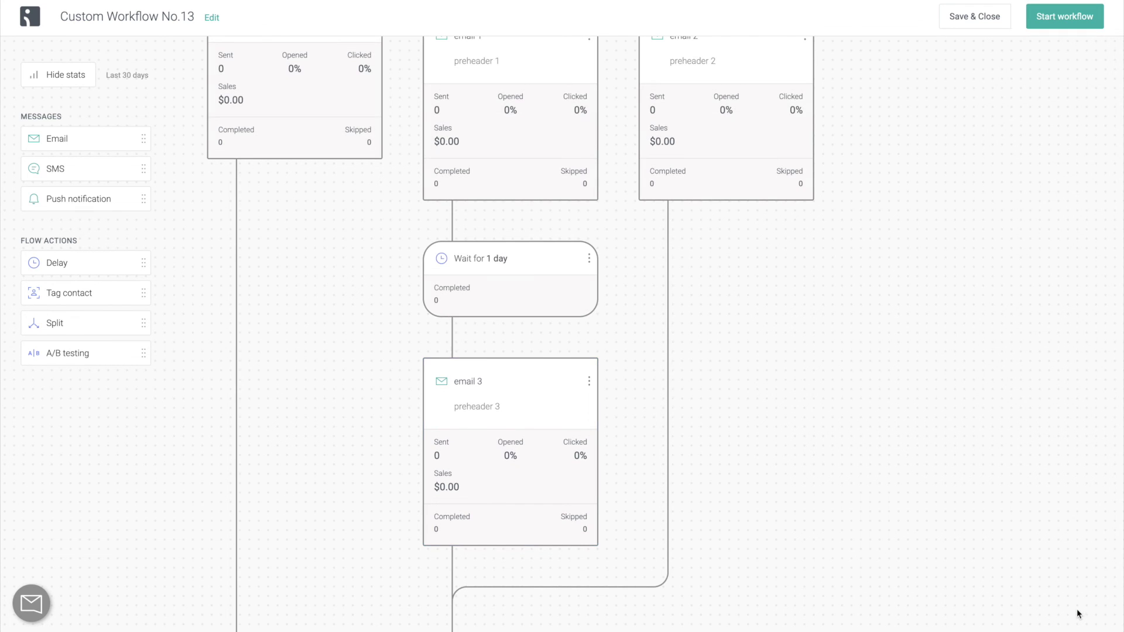
# Delete the email 2 step from path B.
pyautogui.scroll(2, 821, 244)
pyautogui.click(804, 131)
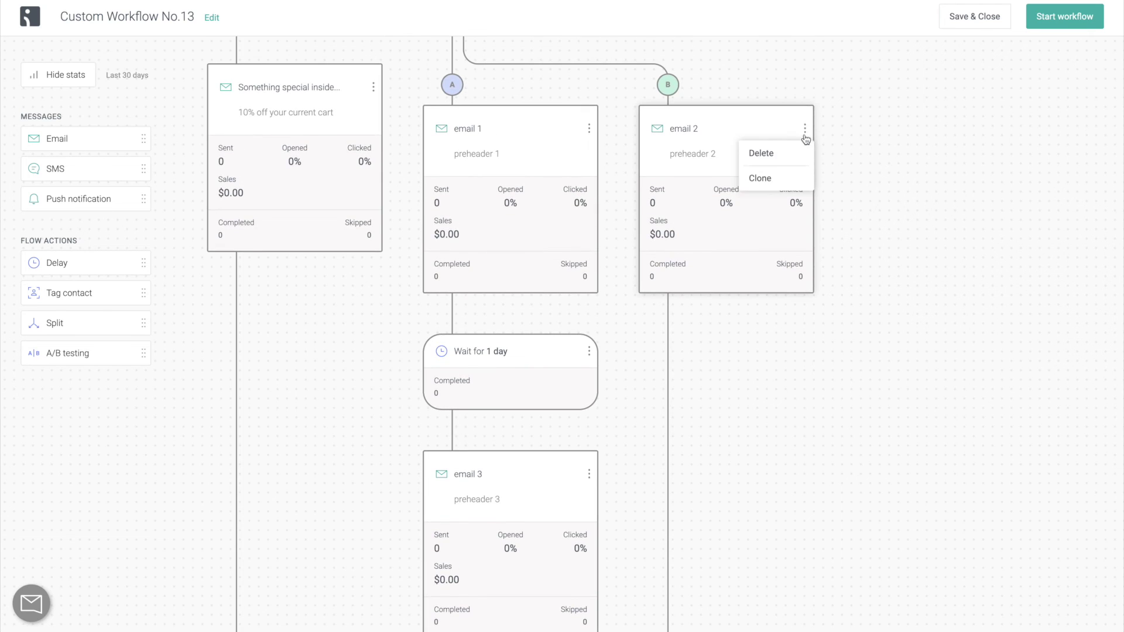
pyautogui.click(786, 153)
pyautogui.click(686, 151)
# Add a 'Come back' push notification on path B saying 'You left your cart!', linking to the abandoned product.
pyautogui.moveTo(100, 201); pyautogui.dragTo(685, 225)
pyautogui.write('Come back')
pyautogui.click(928, 287)
pyautogui.write('You left your cart!')
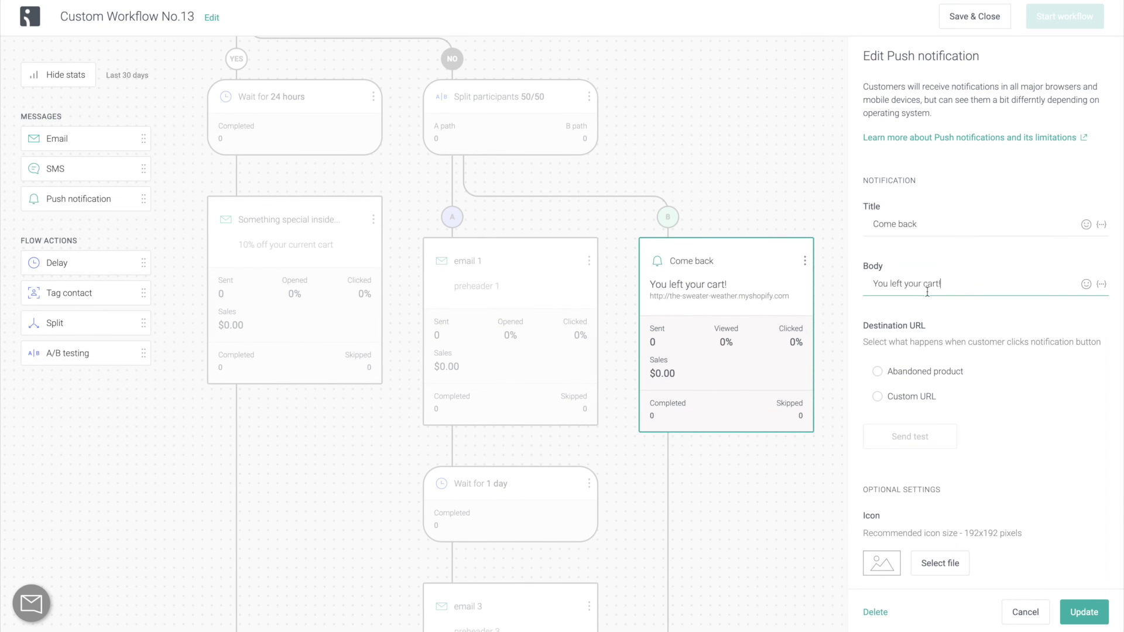
pyautogui.click(940, 379)
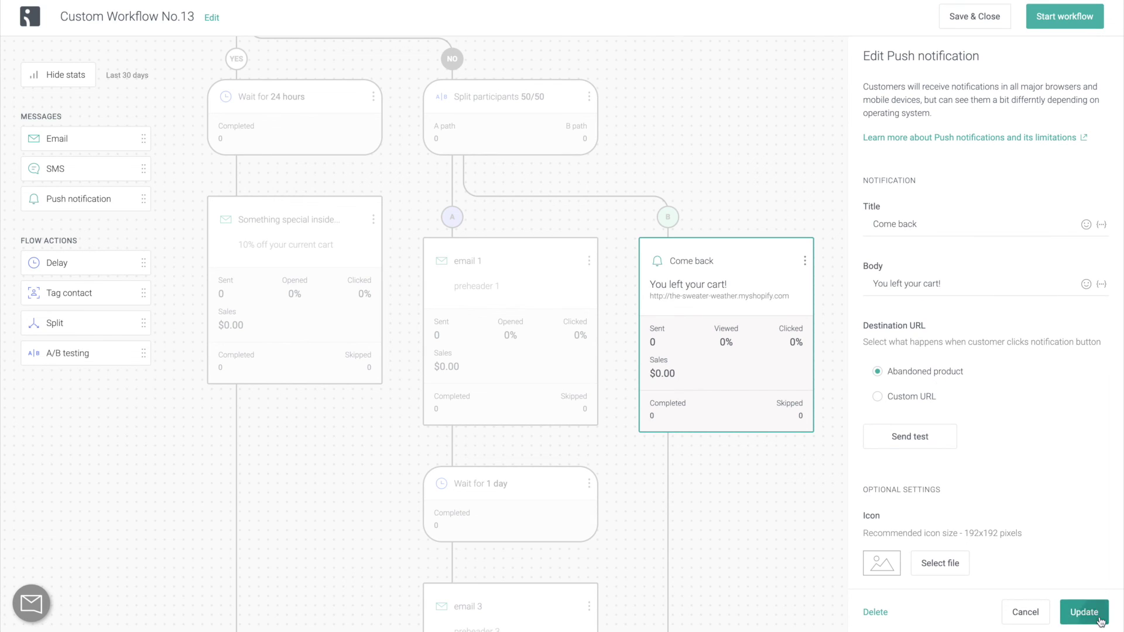
pyautogui.click(1083, 612)
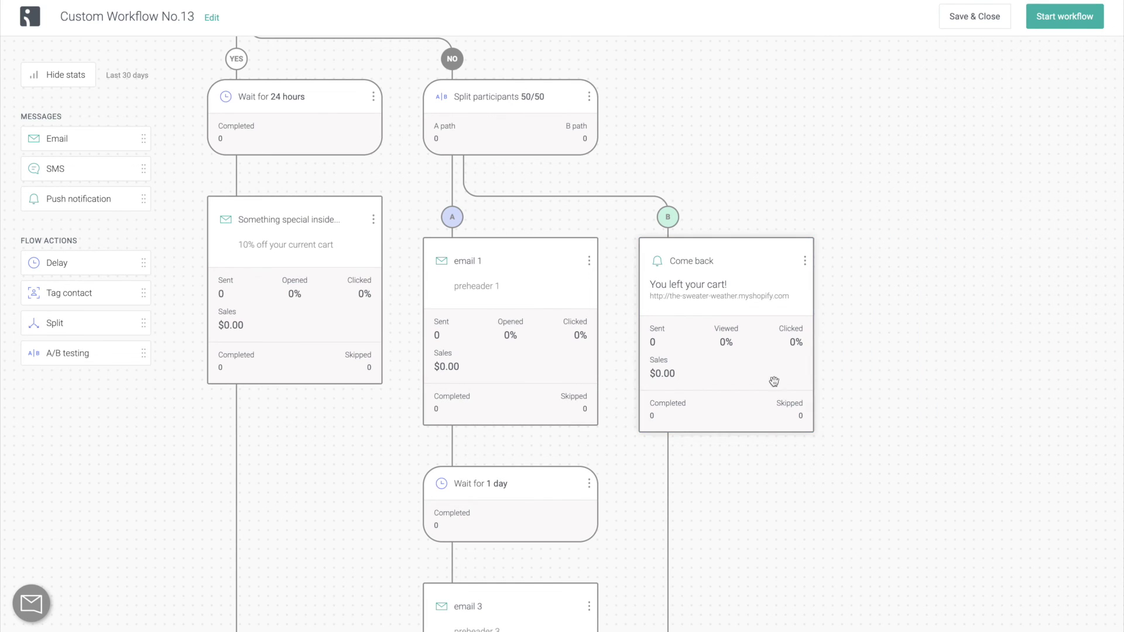
# Add a nested A/B test on path B.
pyautogui.moveTo(65, 354); pyautogui.dragTo(694, 215)
pyautogui.scroll(-1, 732, 270)
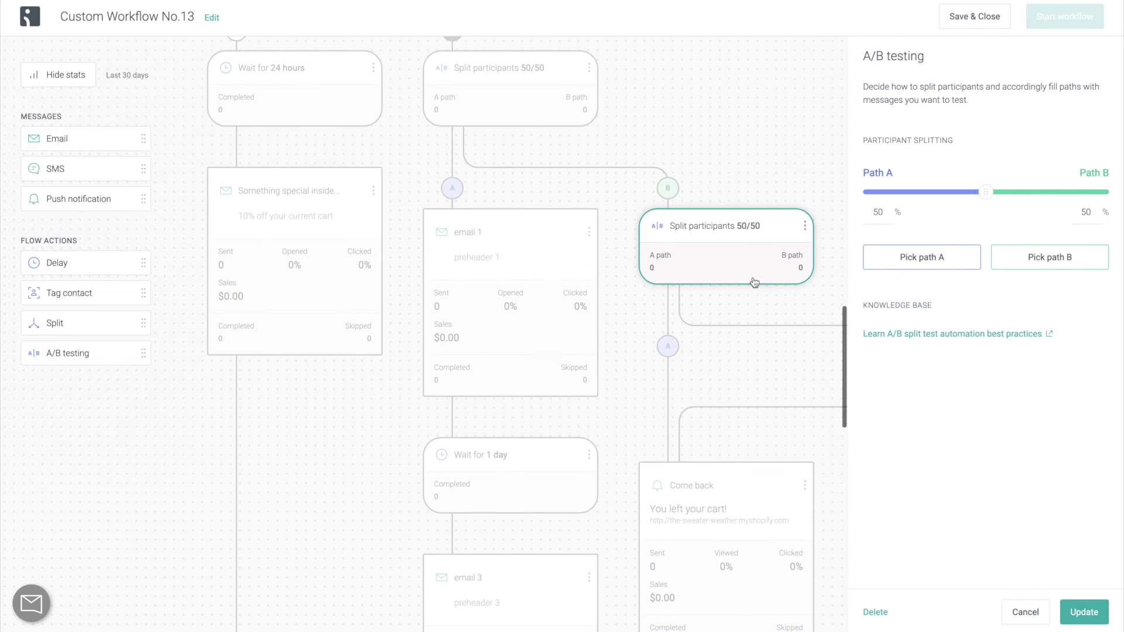
pyautogui.scroll(2, 732, 269)
# Reweight the upper split to 33.3/66.7 by setting Path A to 33,3.
pyautogui.click(549, 136)
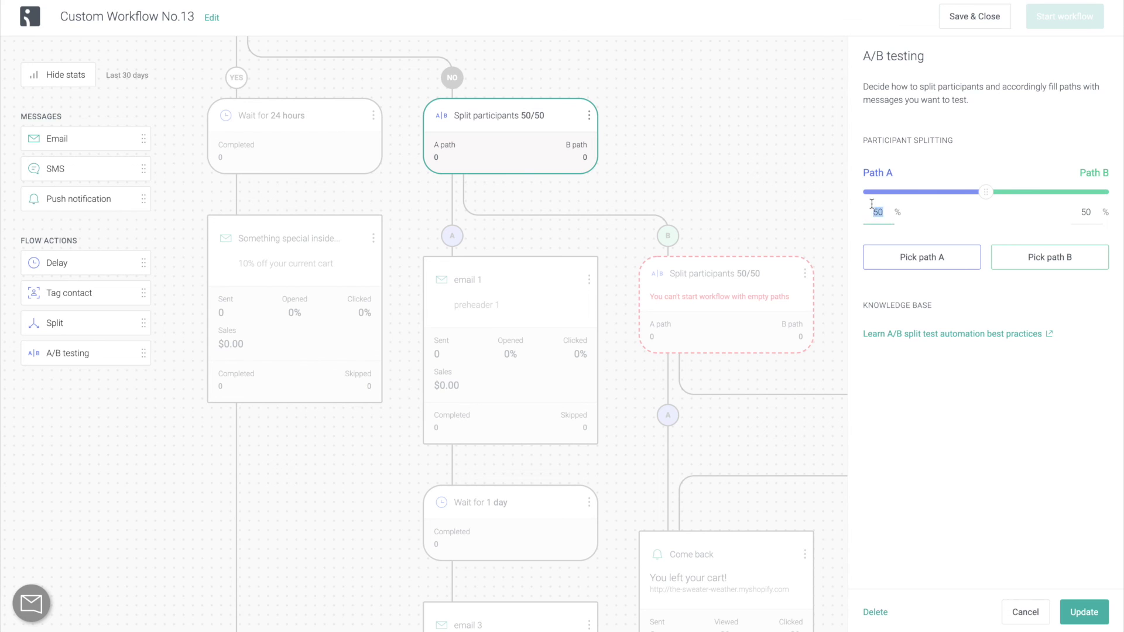
pyautogui.write('33,3')
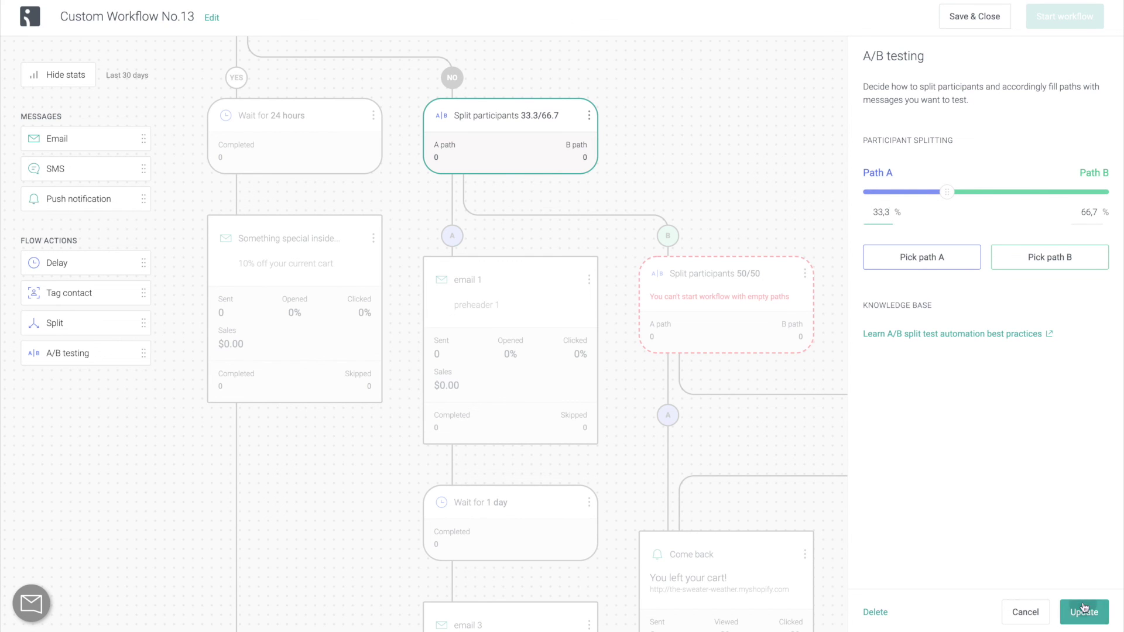
pyautogui.click(1084, 612)
# Move the Come back push onto nested path A and add an SMS step on nested path B.
pyautogui.scroll(-3, 931, 375)
pyautogui.scroll(-1, 929, 372)
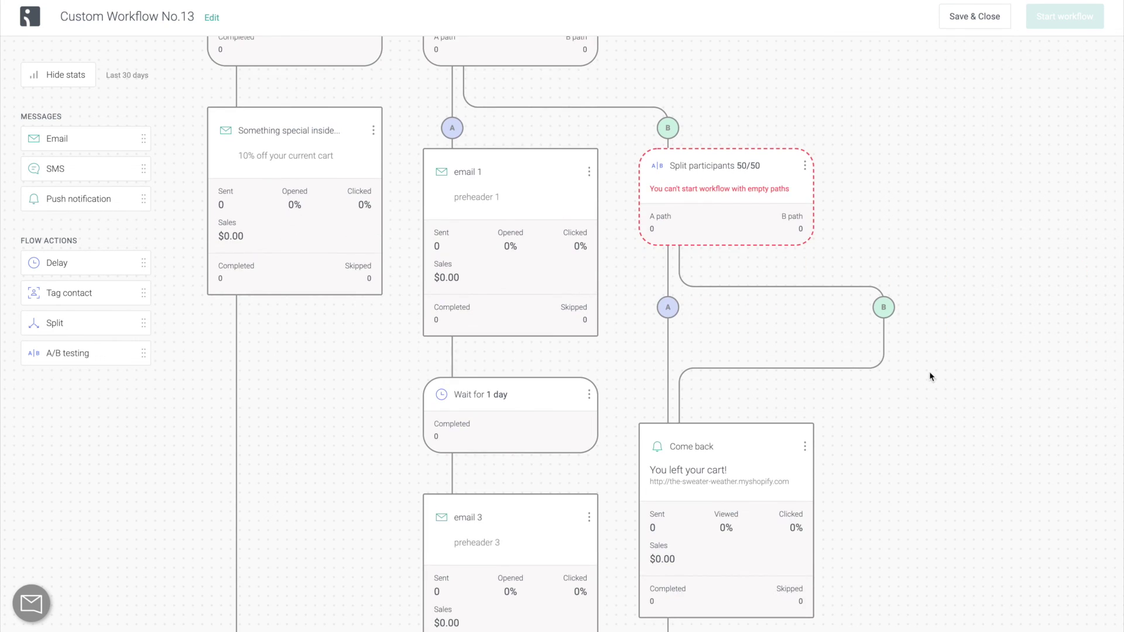
pyautogui.scroll(-1, 929, 372)
pyautogui.moveTo(726, 404); pyautogui.dragTo(691, 286)
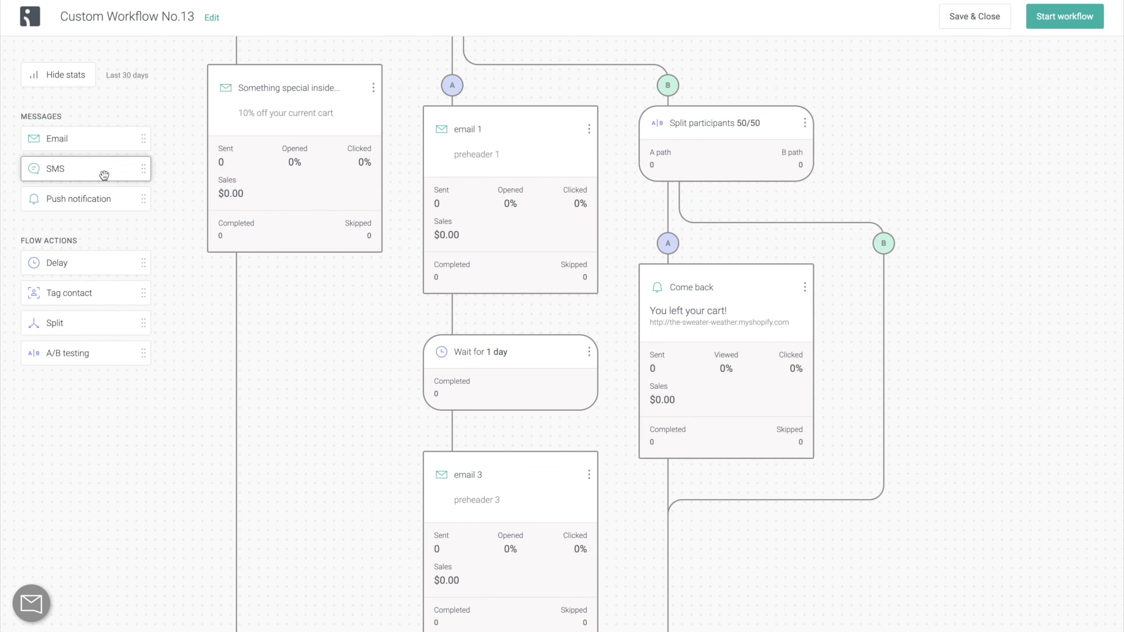
pyautogui.moveTo(104, 176); pyautogui.dragTo(885, 252)
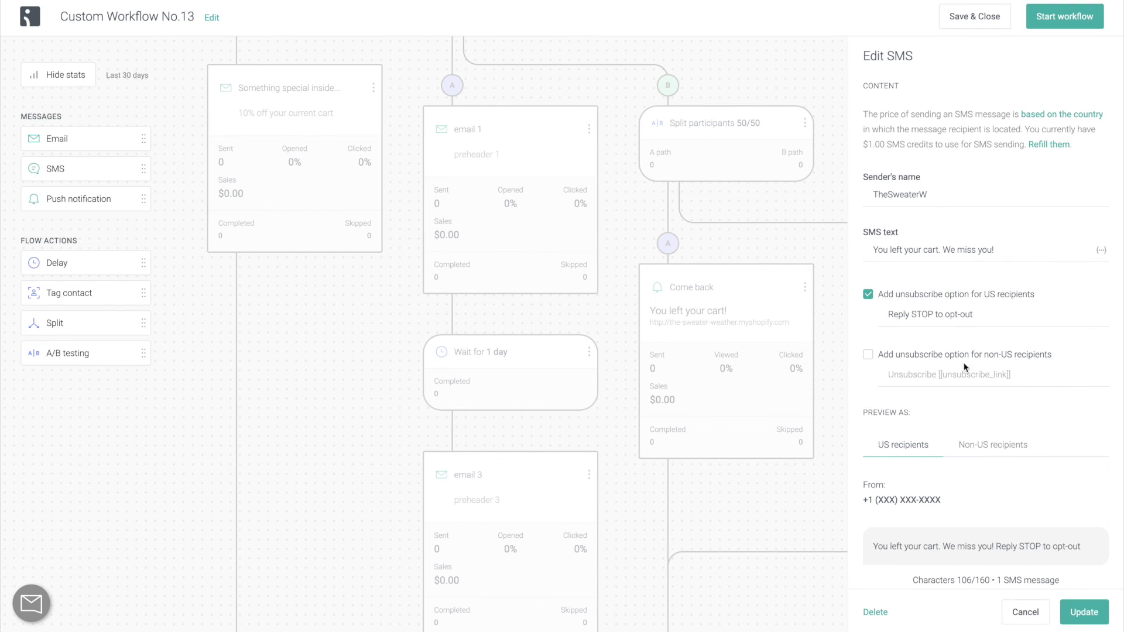
pyautogui.scroll(-3, 966, 367)
# Save the SMS step, then browse through the new workflow templates.
pyautogui.click(1075, 610)
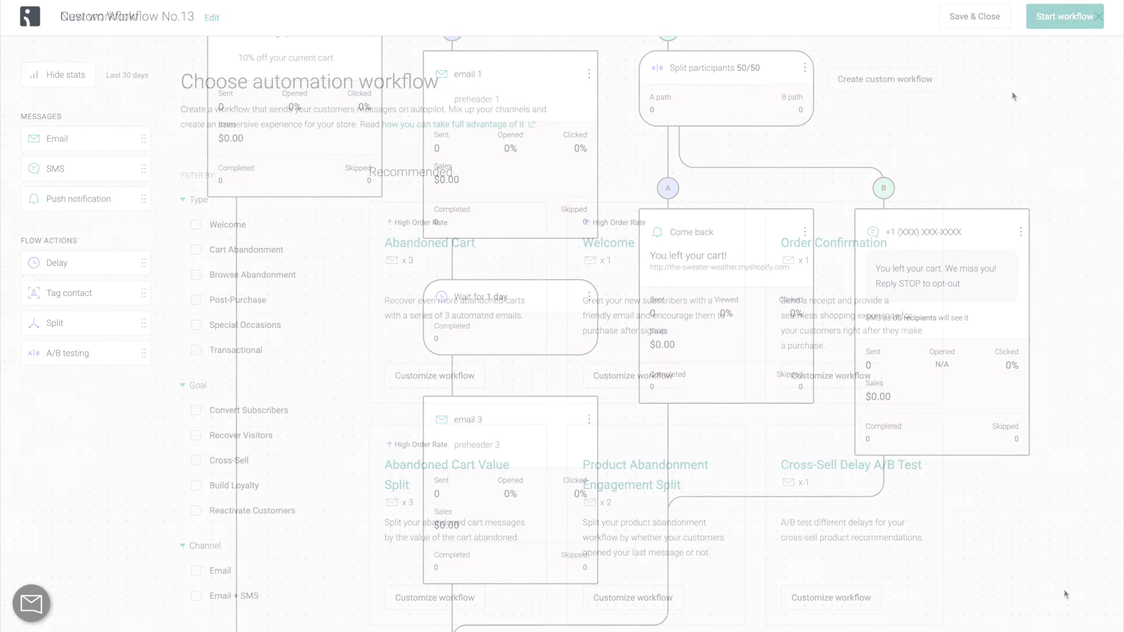
pyautogui.scroll(-2, 1012, 90)
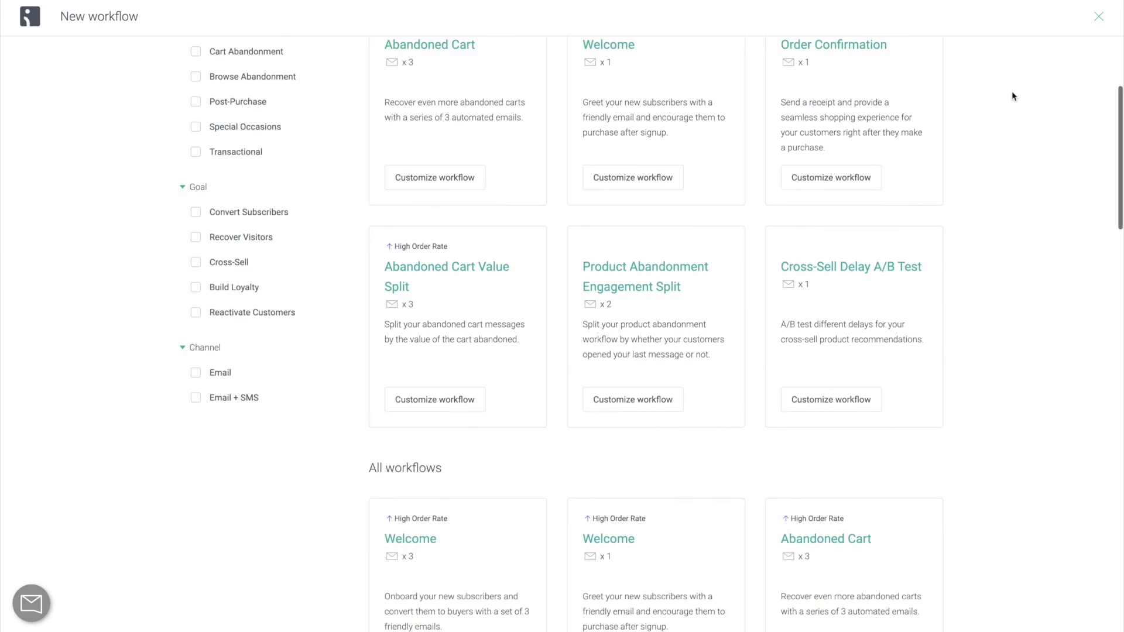
pyautogui.scroll(-10, 1013, 96)
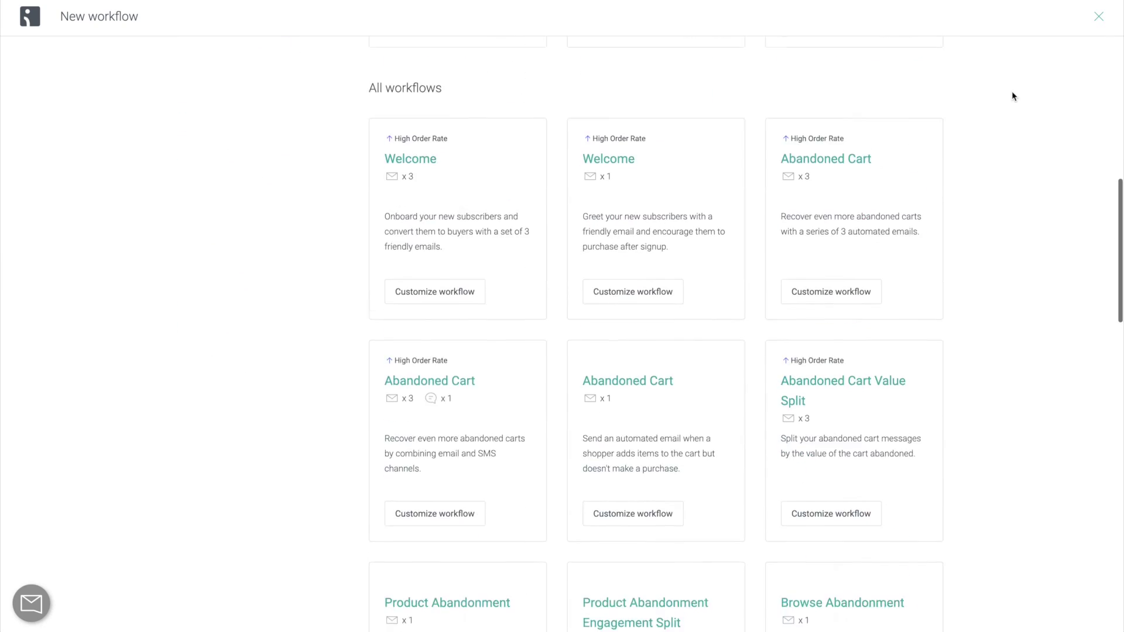
pyautogui.scroll(-9, 1013, 95)
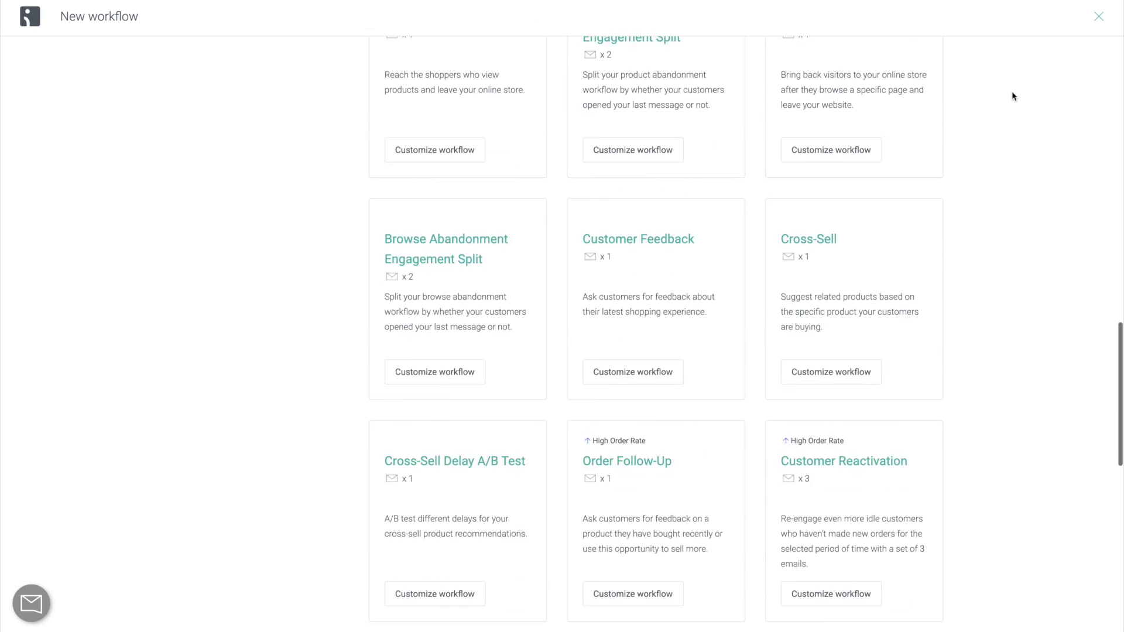
pyautogui.scroll(-4, 1014, 96)
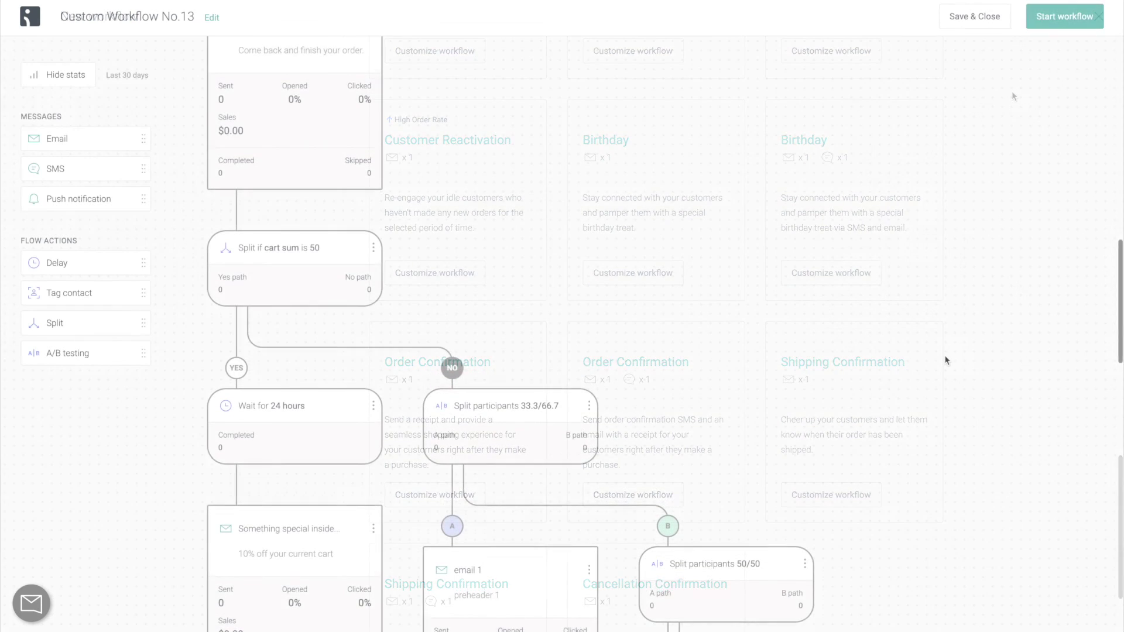
pyautogui.scroll(-1, 947, 360)
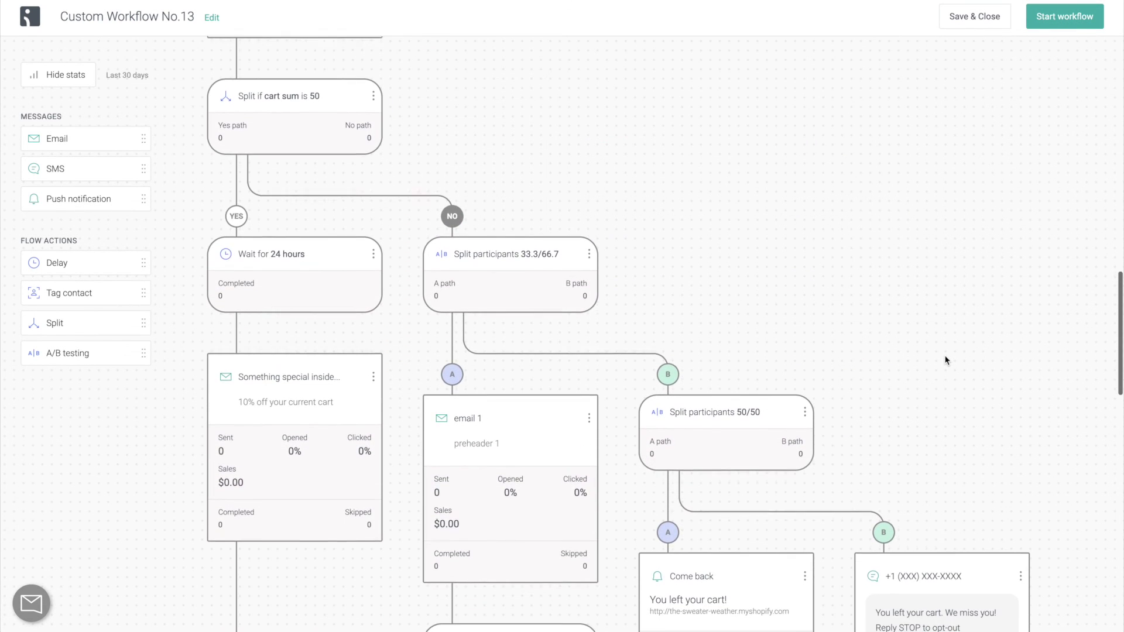
pyautogui.scroll(-7, 947, 360)
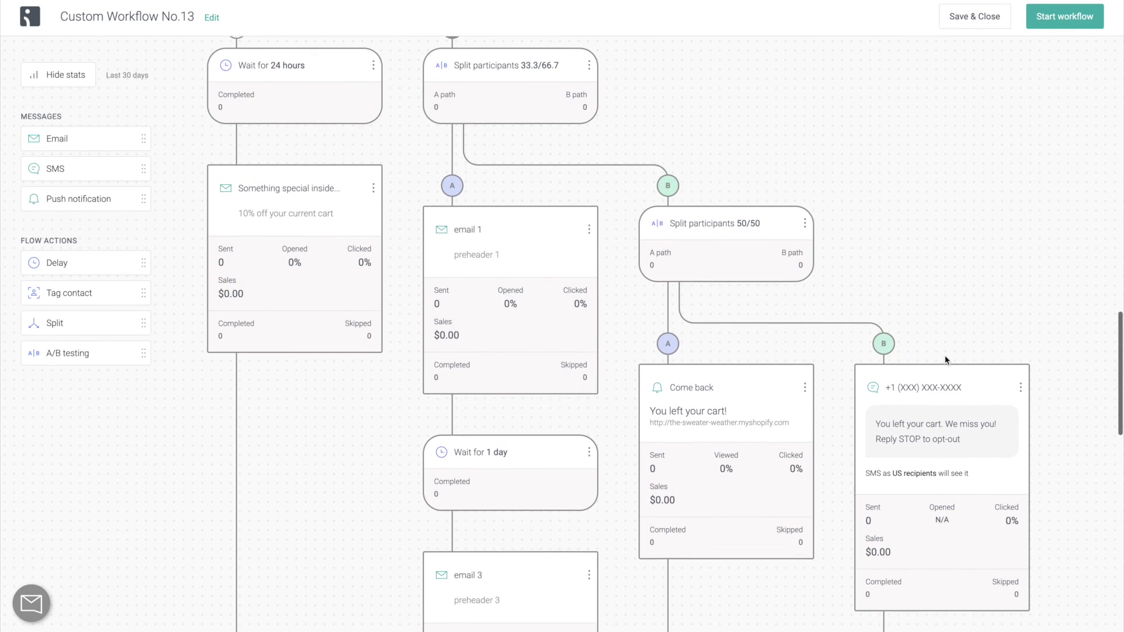
pyautogui.scroll(-3, 947, 361)
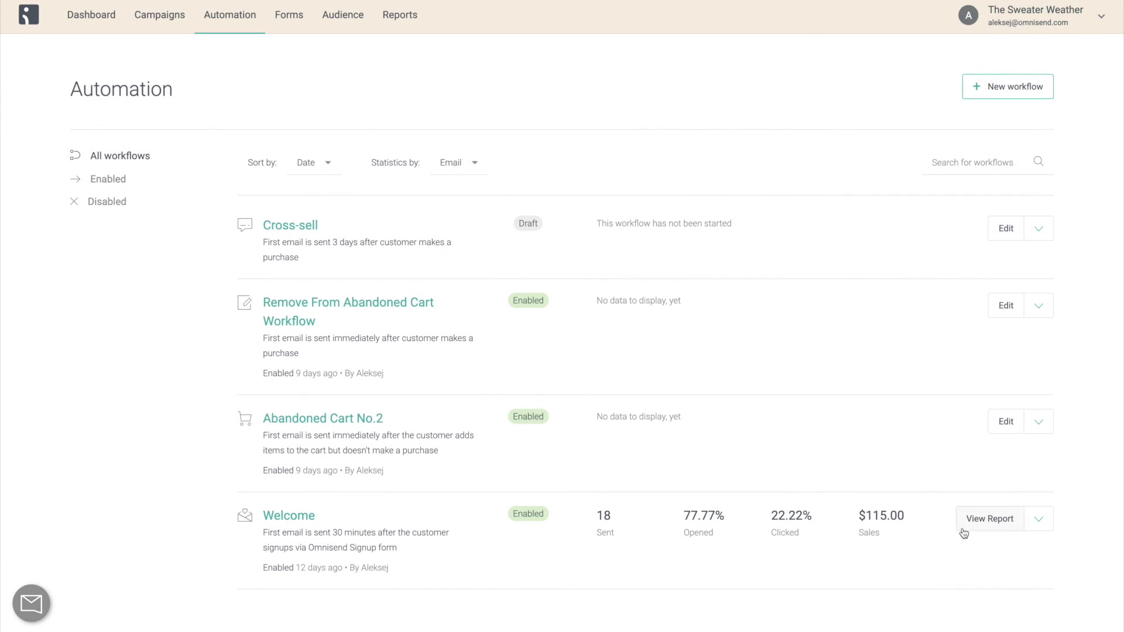
# Open the Welcome workflow's report from the Automation list.
pyautogui.click(963, 530)
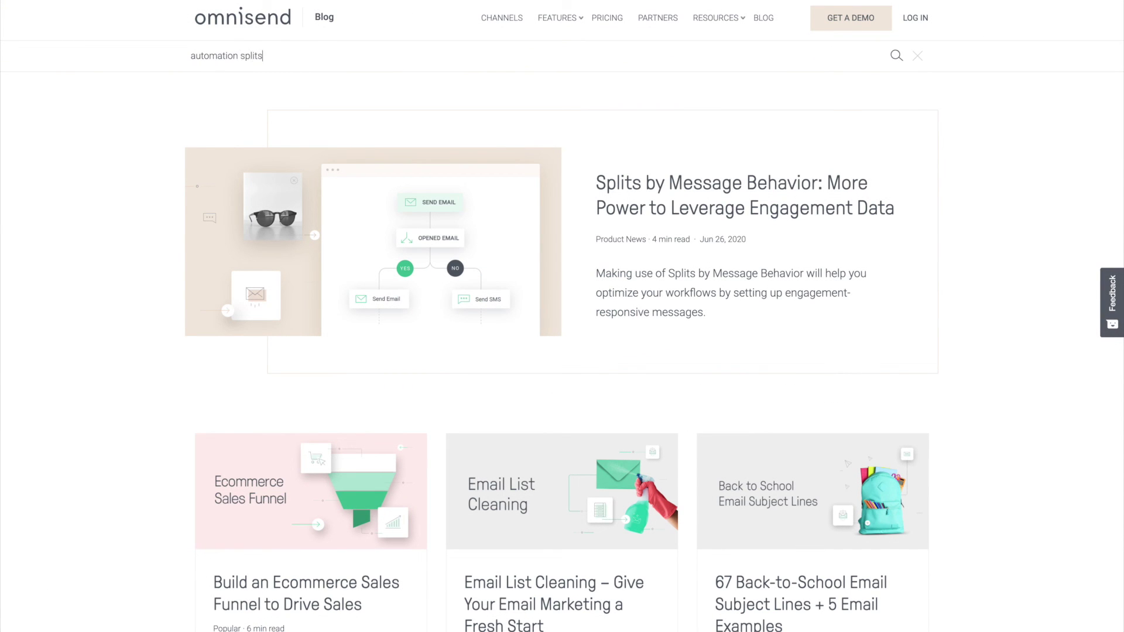
# Search the blog for 'automation splits' and read the Splits by Message Behavior article.
pyautogui.press('Return')
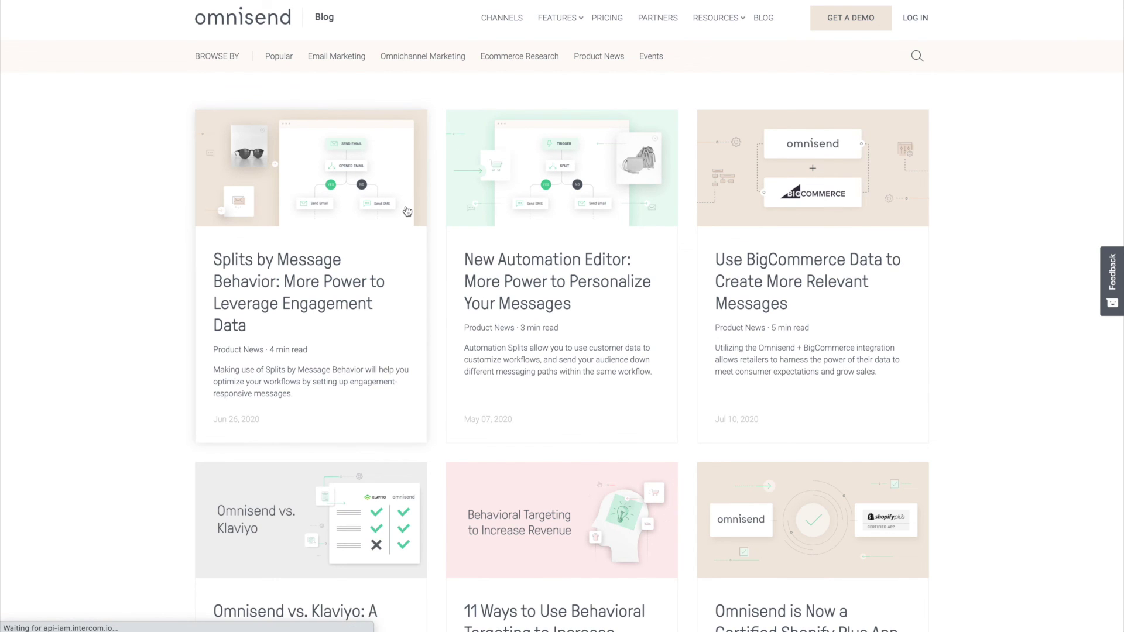
pyautogui.click(408, 211)
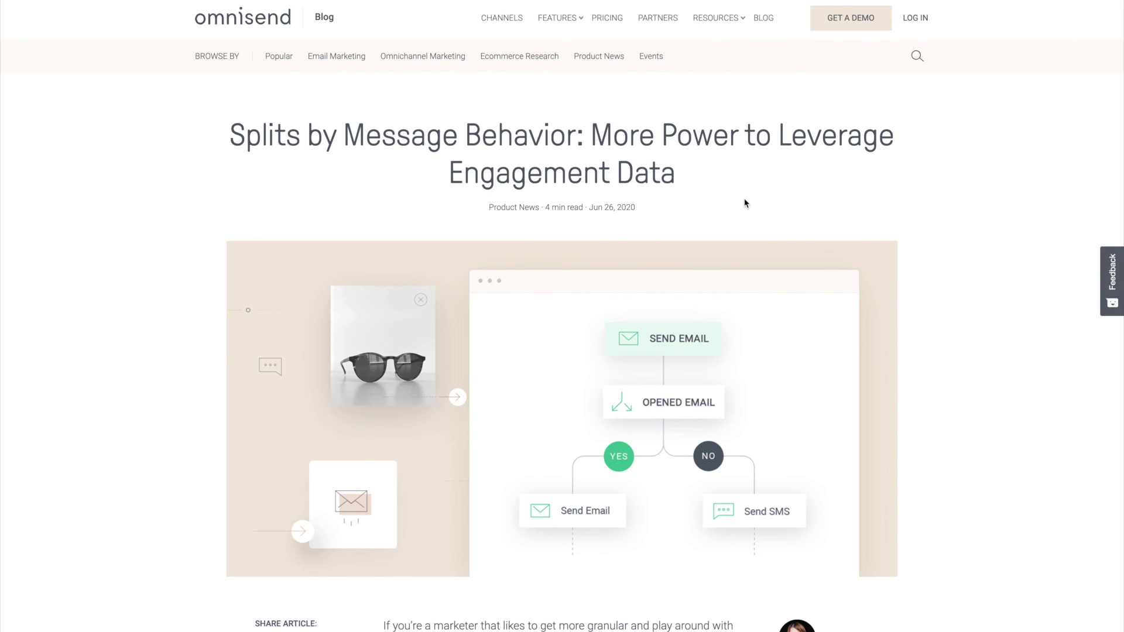
pyautogui.scroll(-10, 756, 199)
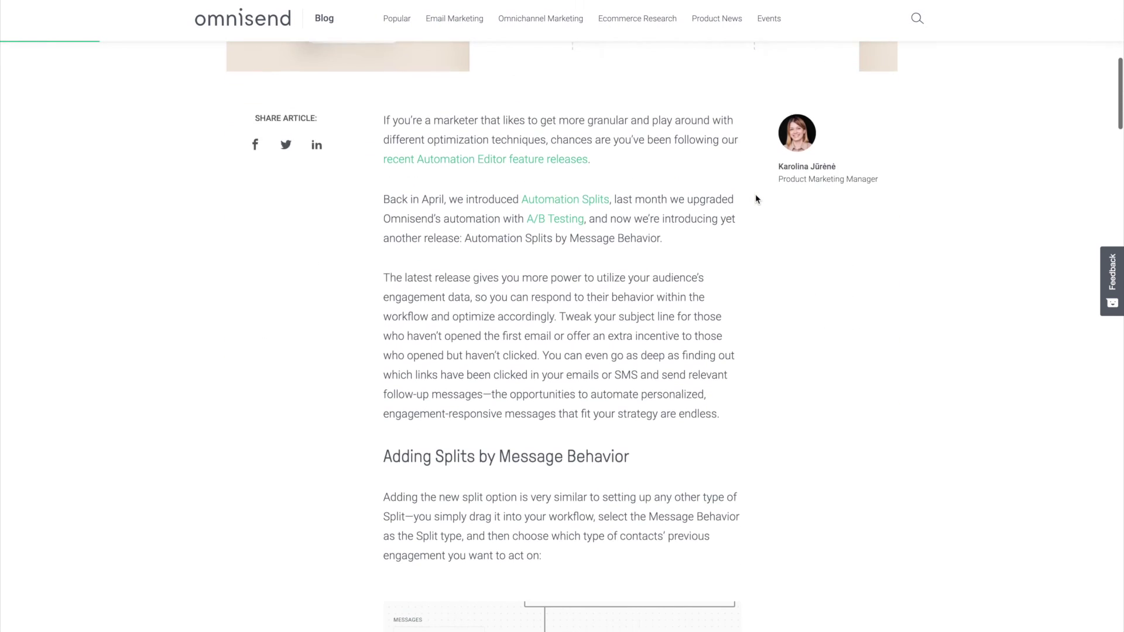
pyautogui.scroll(-15, 756, 199)
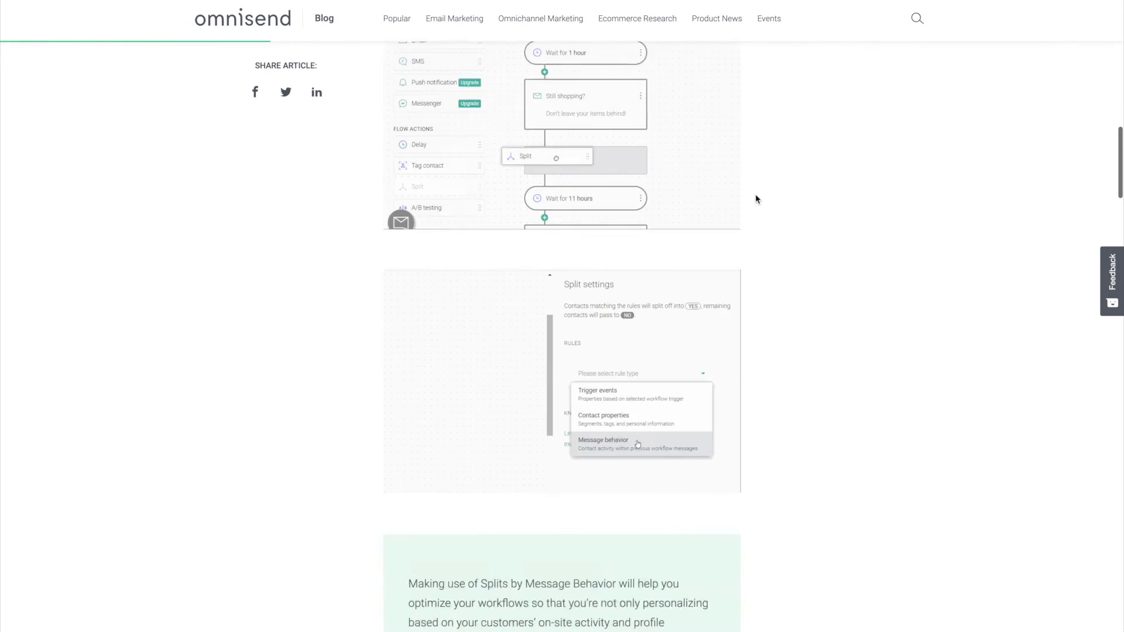